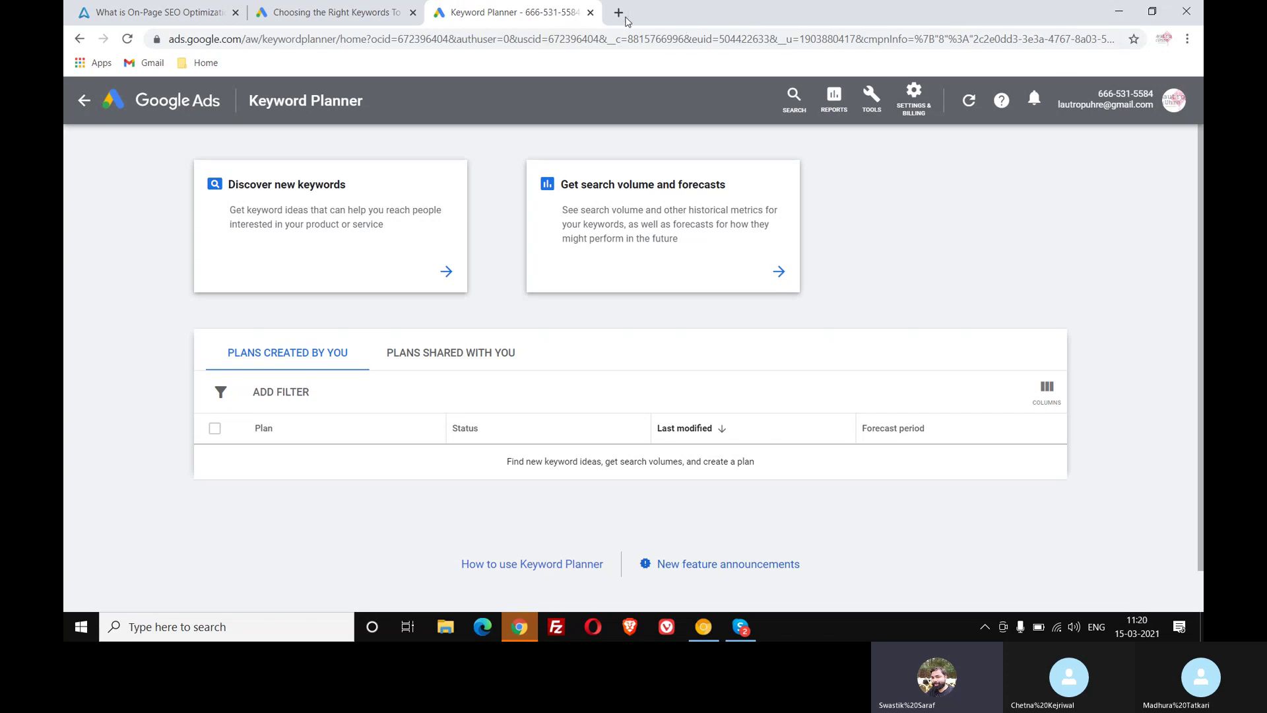
Step: Search Google in a new tab for "mobile app development company in patna" and review the results down to the related searches
{"action": "left_click", "coordinate": [619, 13]}
{"action": "type", "text": "m"}
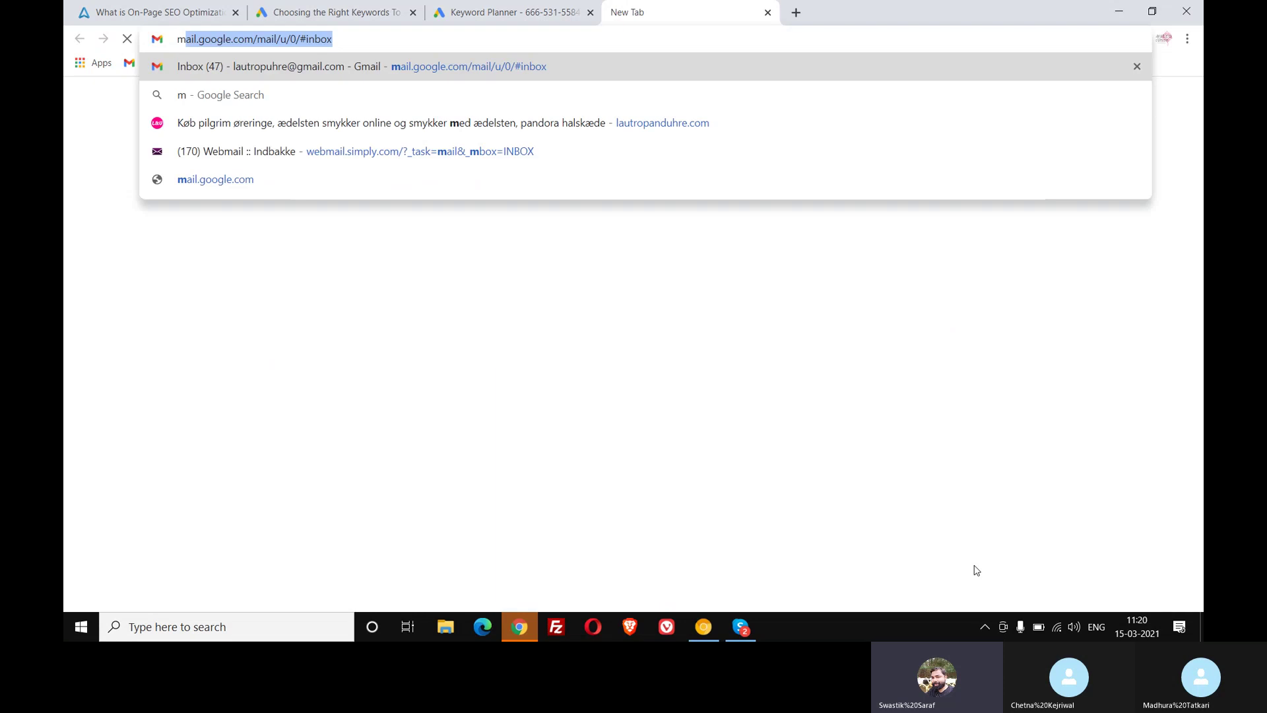
{"action": "type", "text": "obile app "}
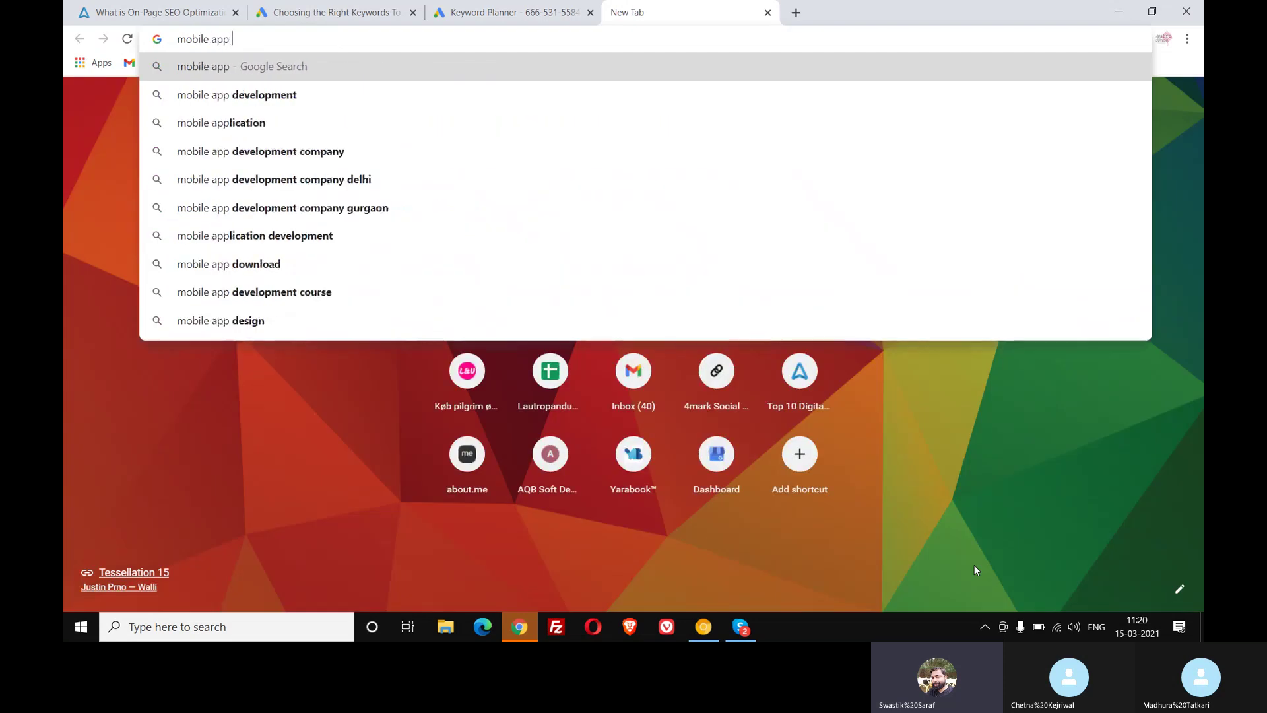
{"action": "type", "text": "development company"}
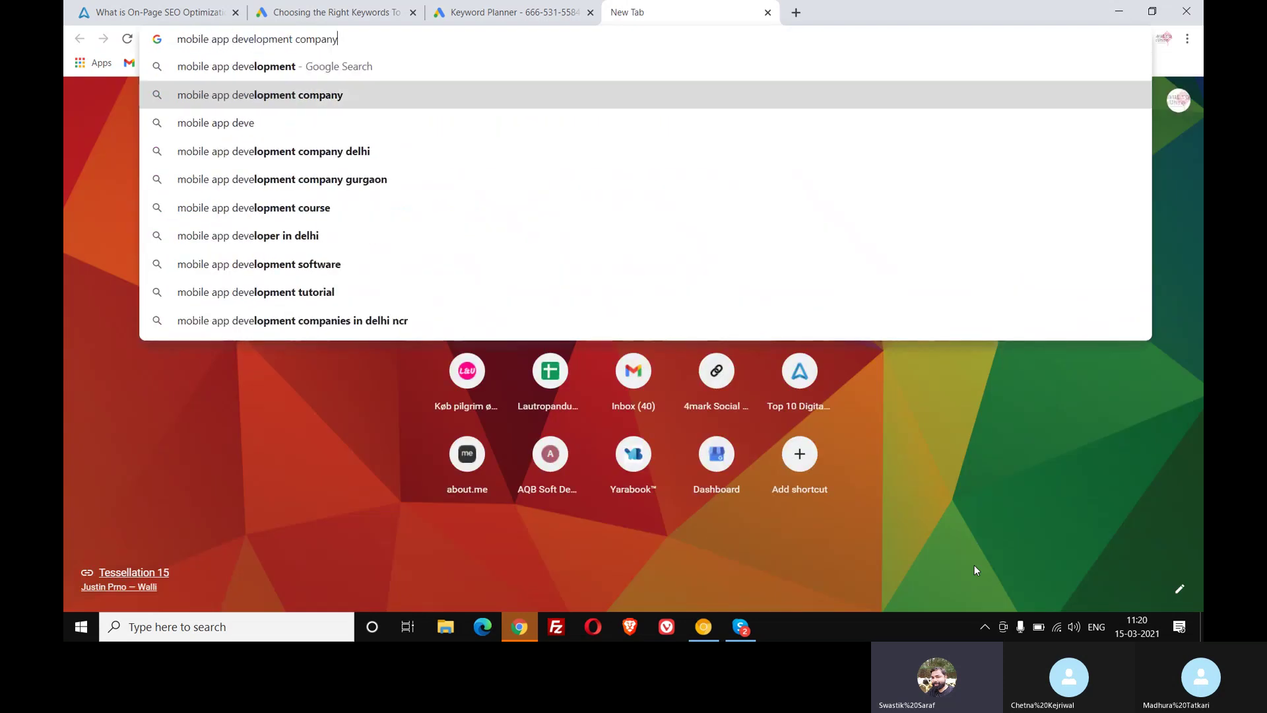
{"action": "type", "text": " in patna"}
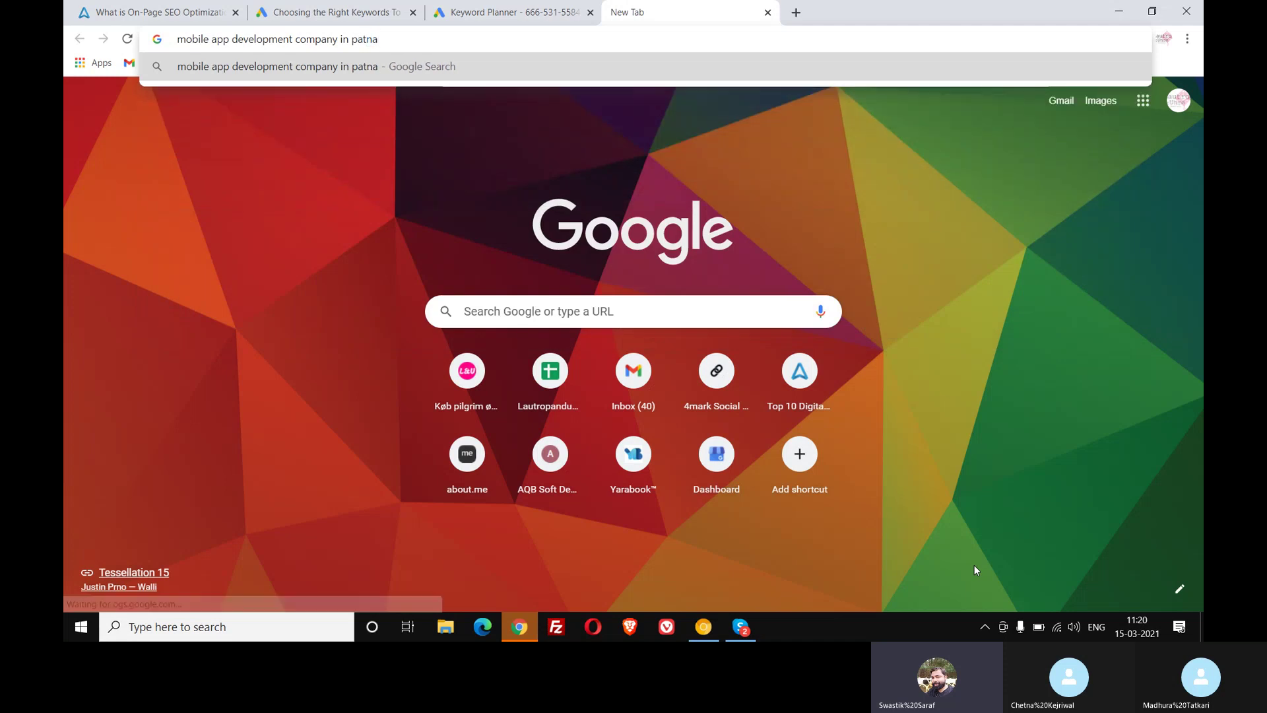
{"action": "key", "text": "Return"}
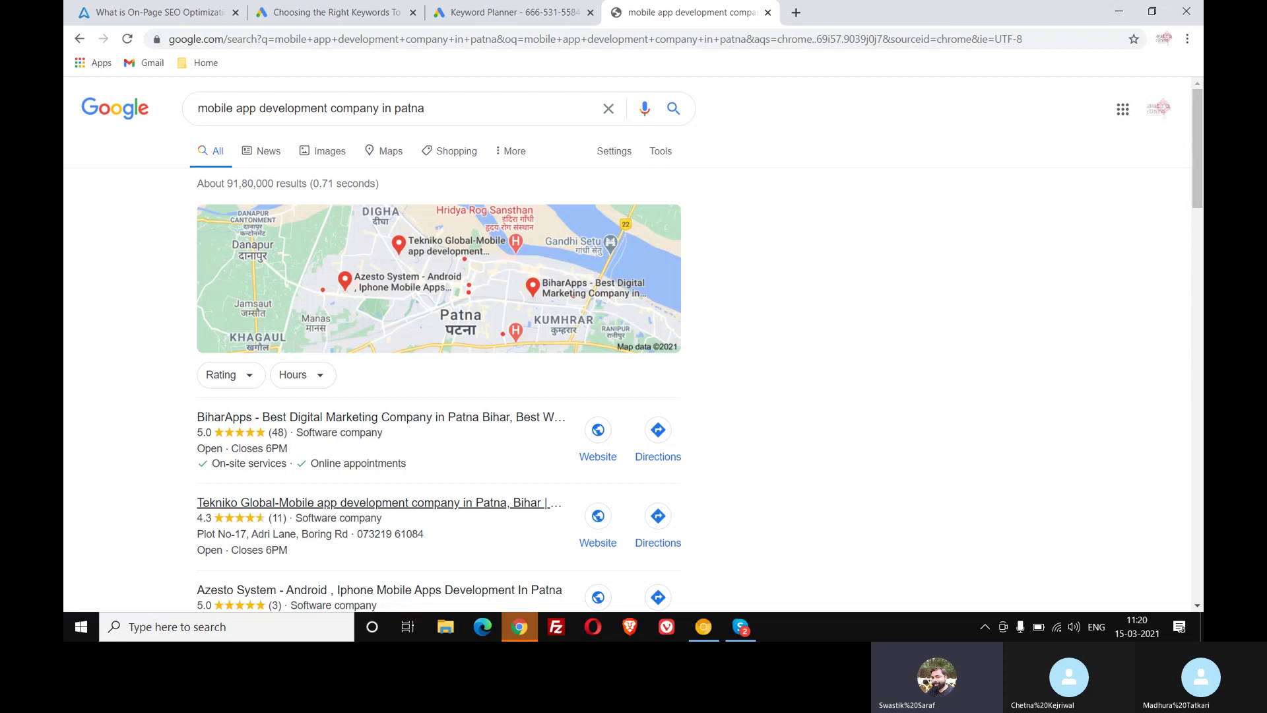
{"action": "scroll", "coordinate": [245, 327], "scroll_direction": "down", "scroll_amount": 12}
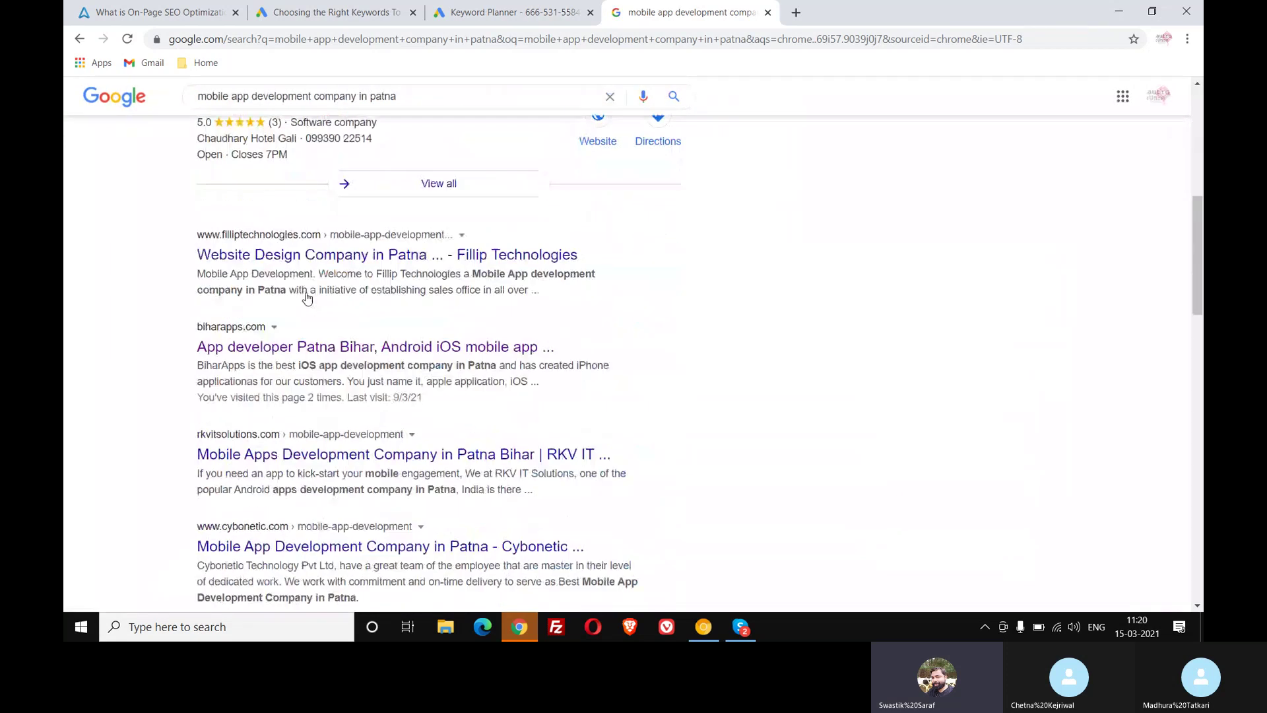
{"action": "scroll", "coordinate": [303, 303], "scroll_direction": "down", "scroll_amount": 15}
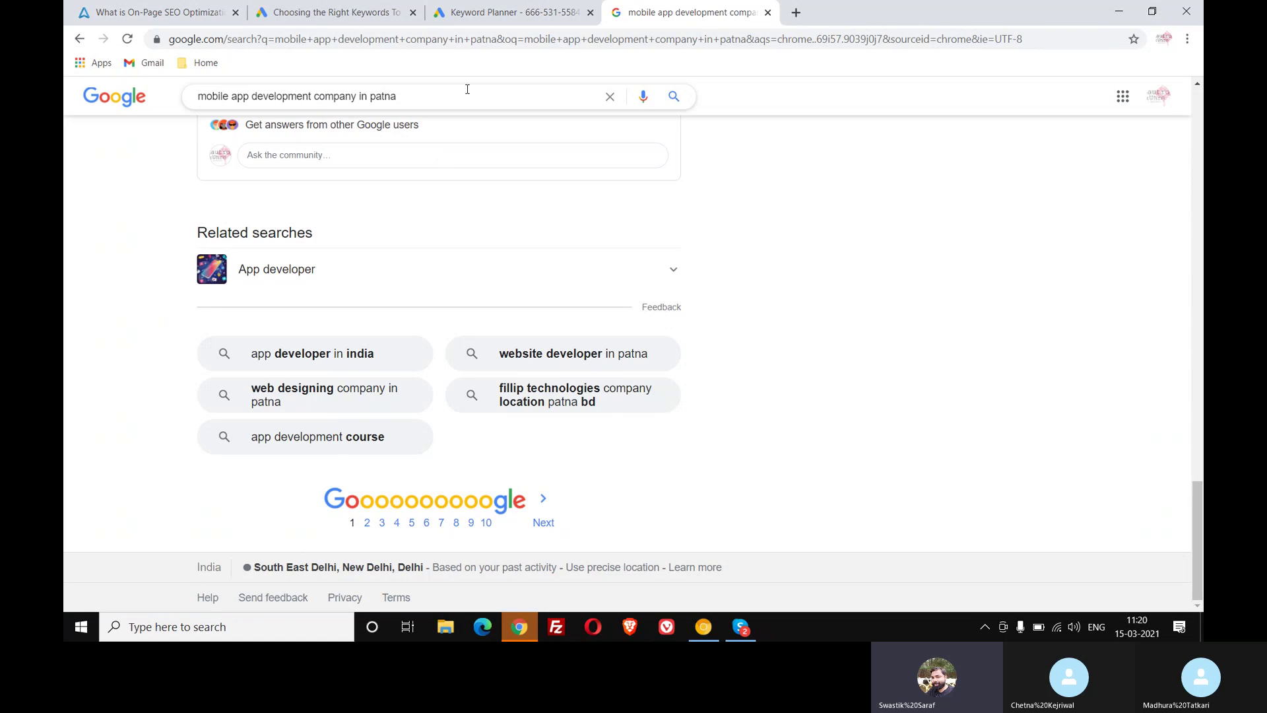
Step: Change the query to the suggested "app development company in patna" and review the results down to the related searches
{"action": "left_click_drag", "start_coordinate": [396, 96], "coordinate": [364, 97]}
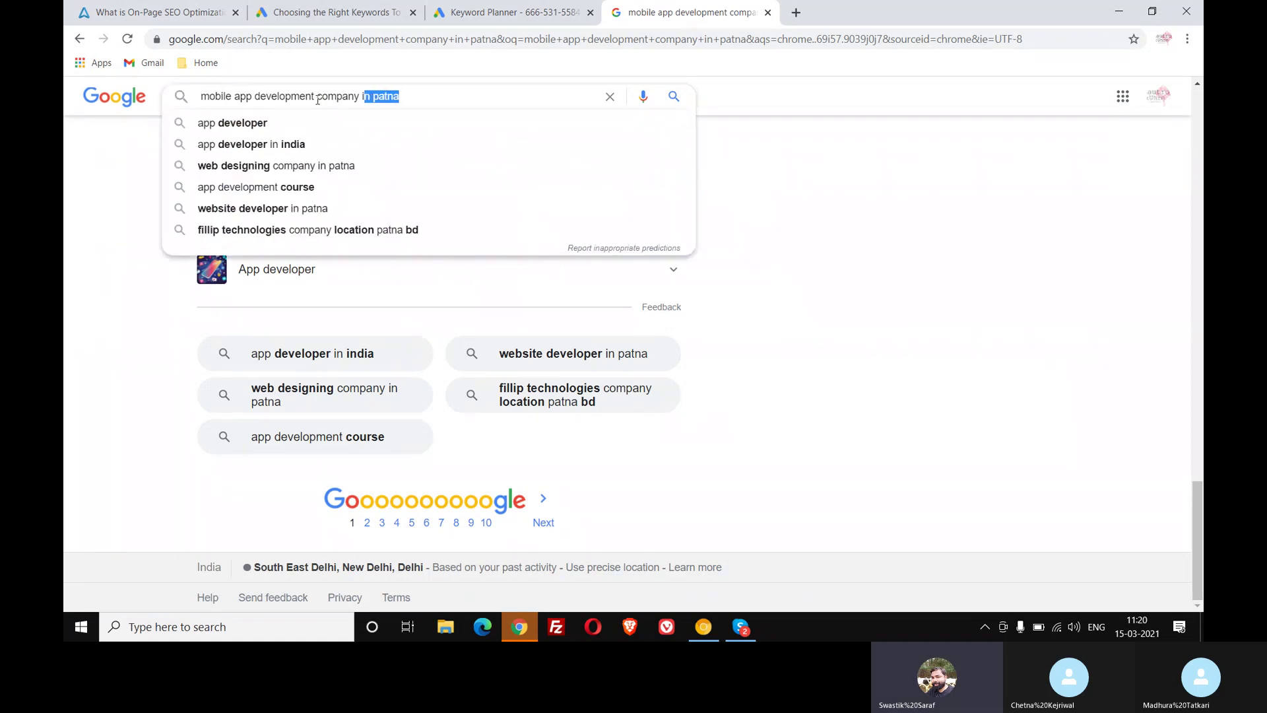
{"action": "key", "text": "Left"}
{"action": "left_click", "coordinate": [356, 101]}
{"action": "left_click_drag", "start_coordinate": [355, 101], "coordinate": [158, 97]}
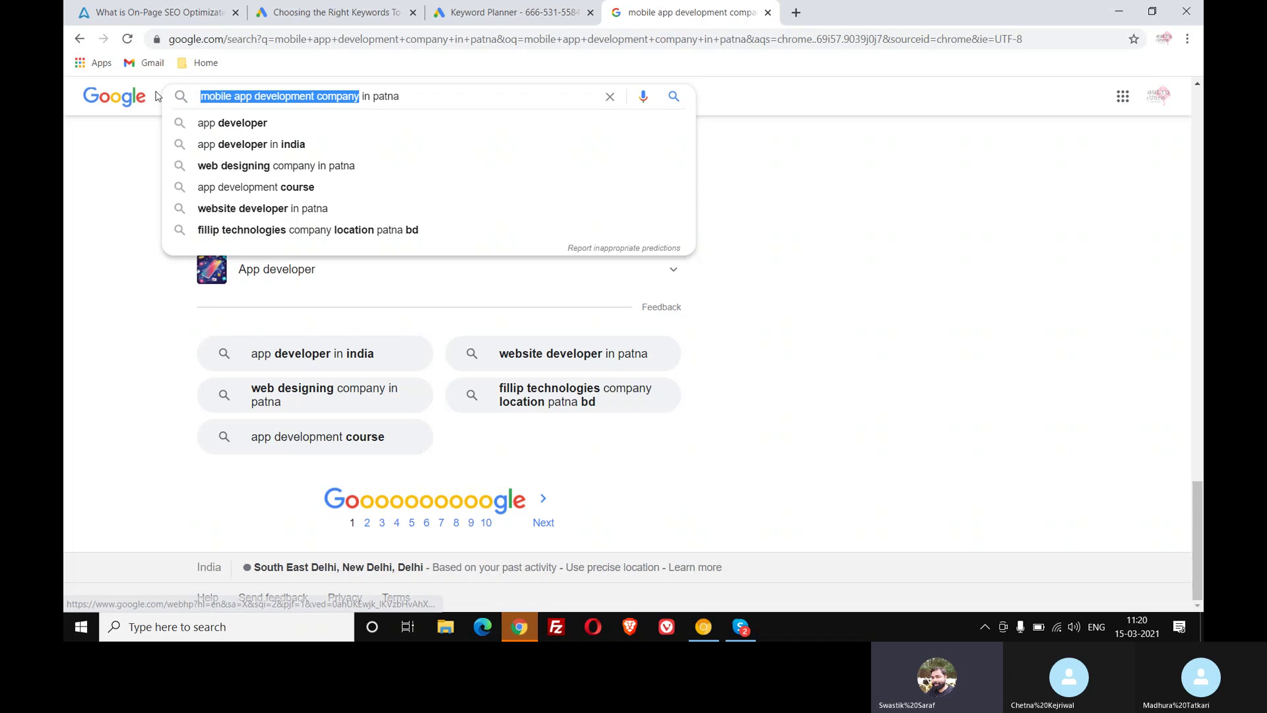
{"action": "type", "text": "app"}
{"action": "type", "text": " dev"}
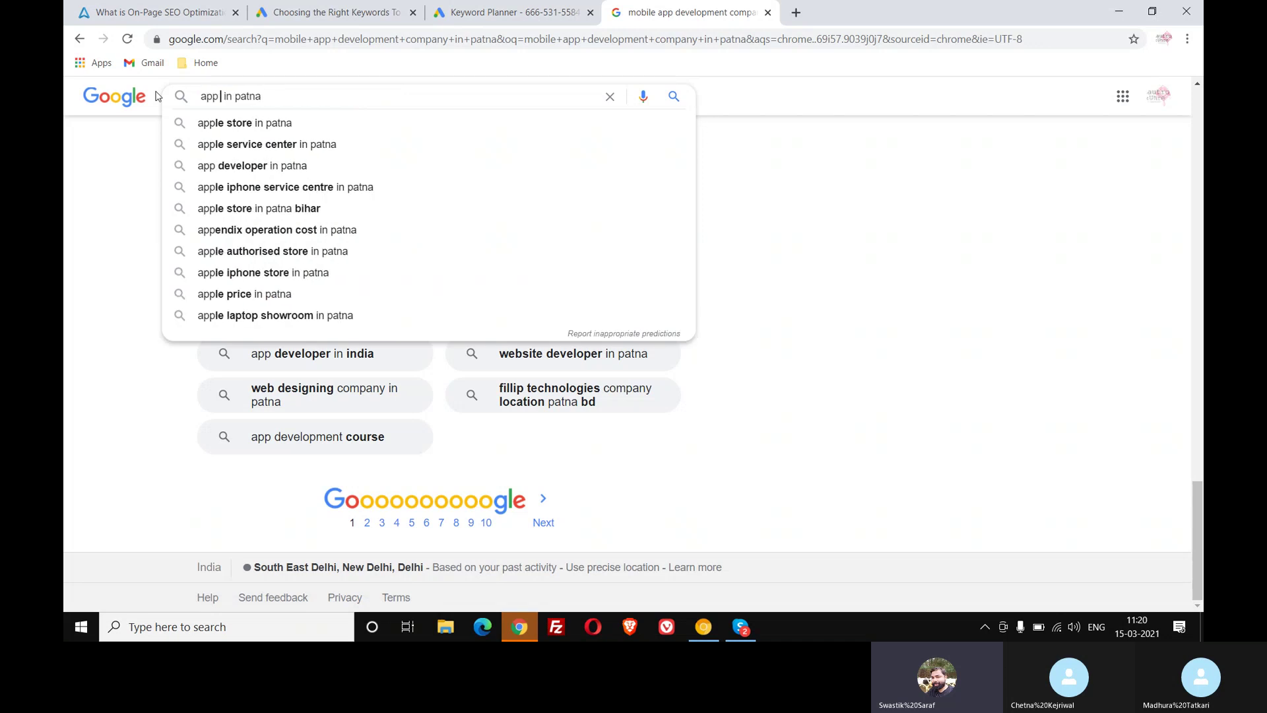
{"action": "type", "text": "e"}
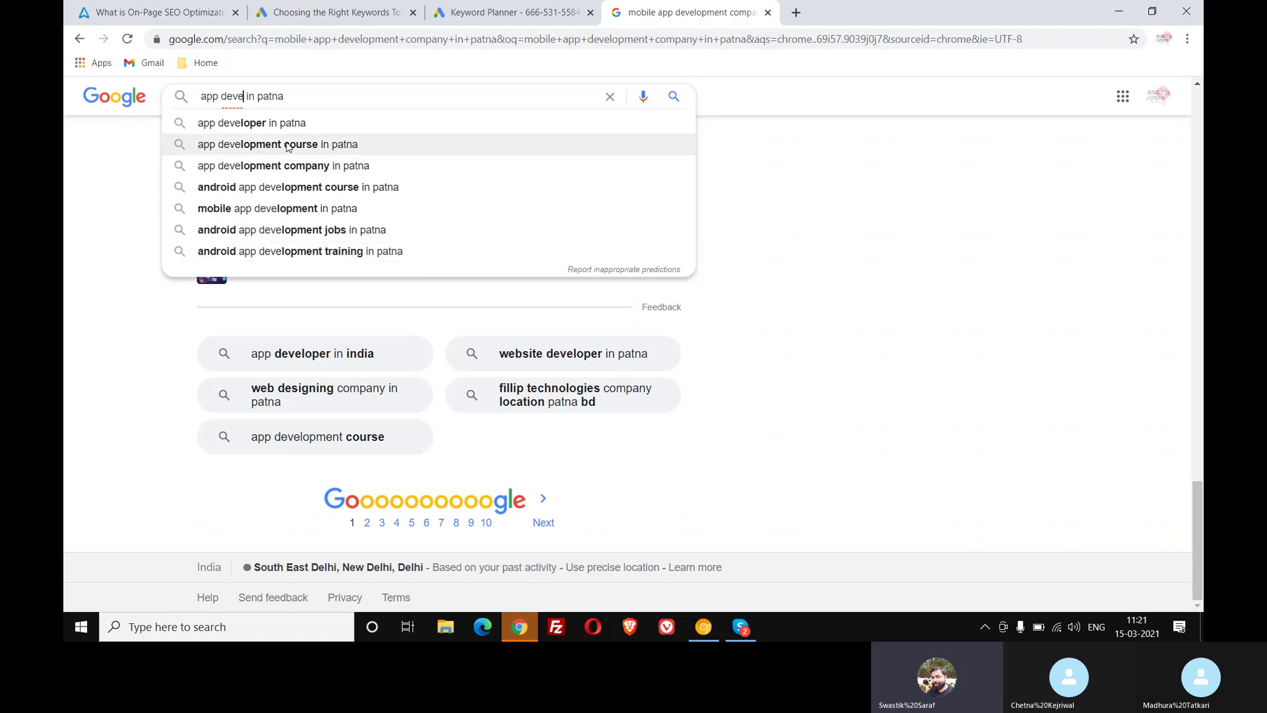
{"action": "left_click", "coordinate": [315, 165]}
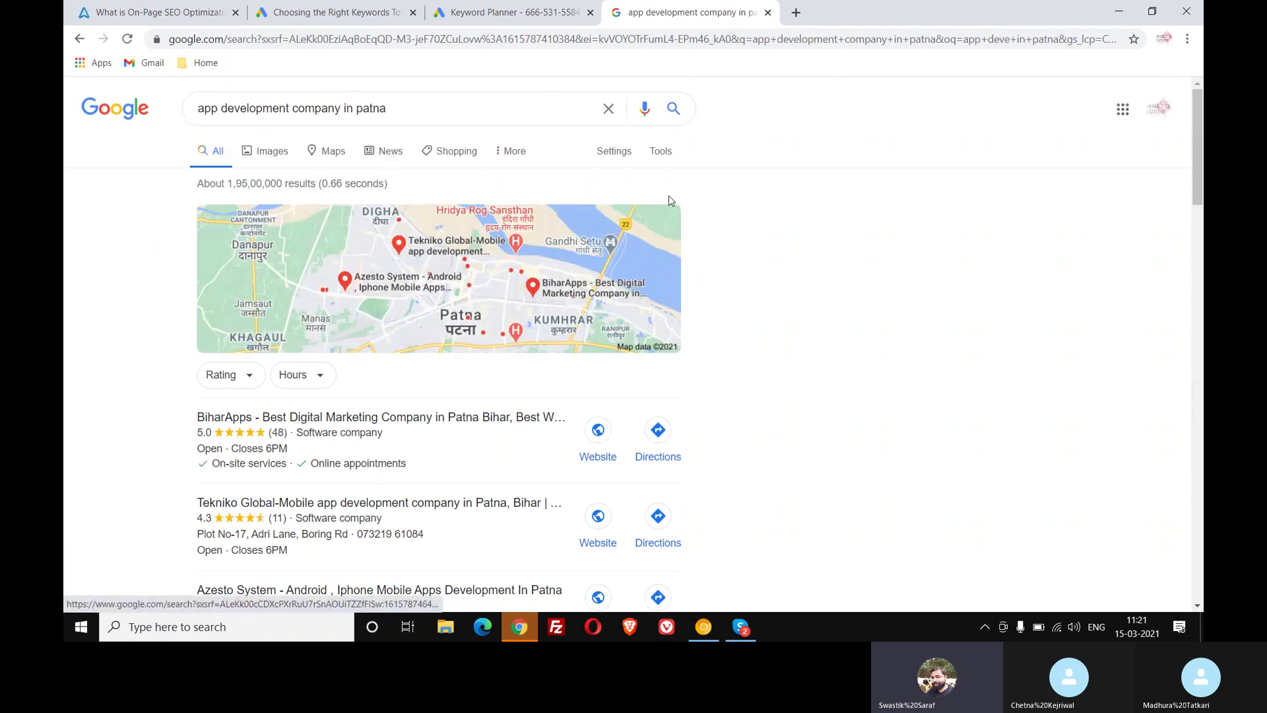
{"action": "scroll", "coordinate": [666, 197], "scroll_direction": "down", "scroll_amount": 20}
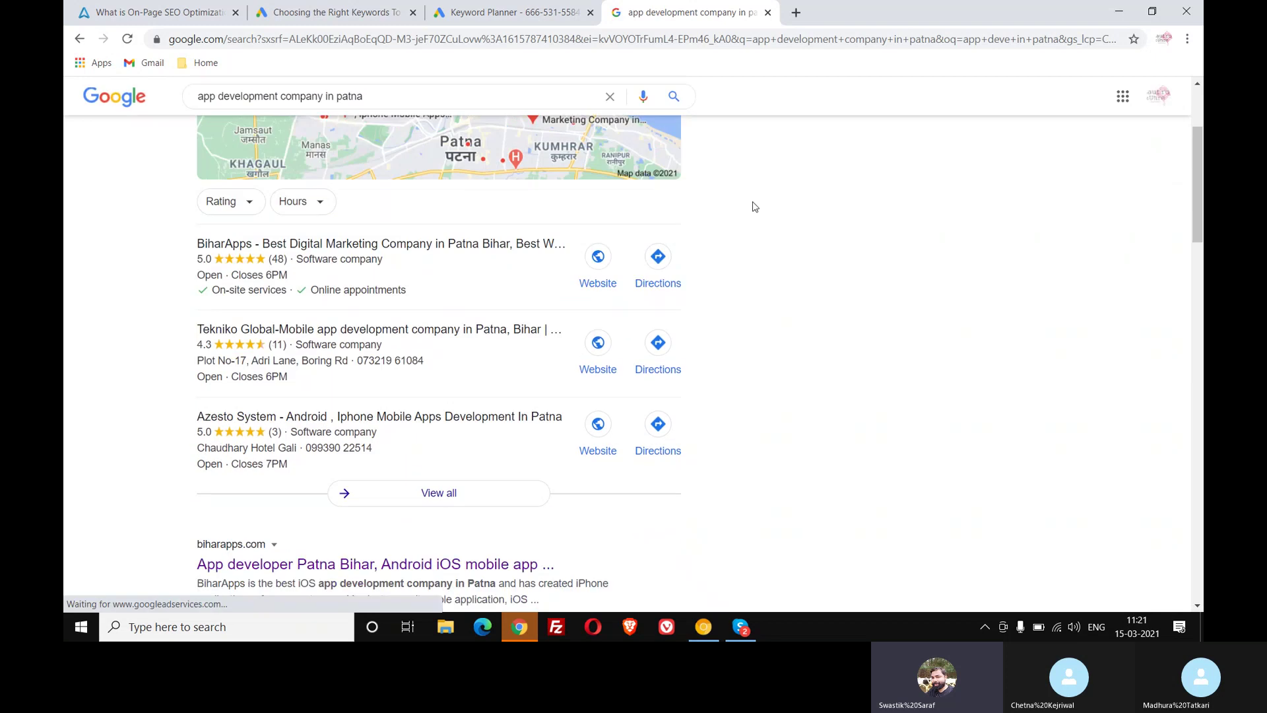
{"action": "scroll", "coordinate": [726, 224], "scroll_direction": "down", "scroll_amount": 3}
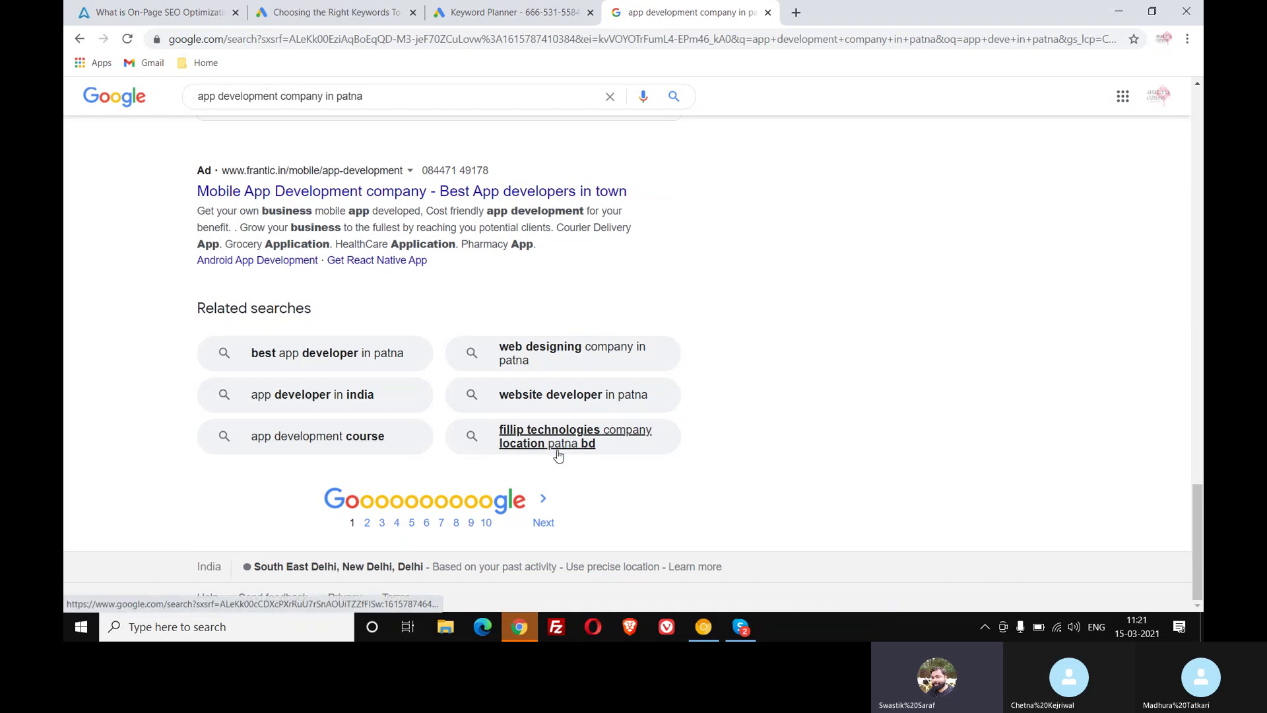
Step: Run the related search "best app developer in patna" and examine its results, query suggestions and related searches
{"action": "left_click", "coordinate": [397, 357]}
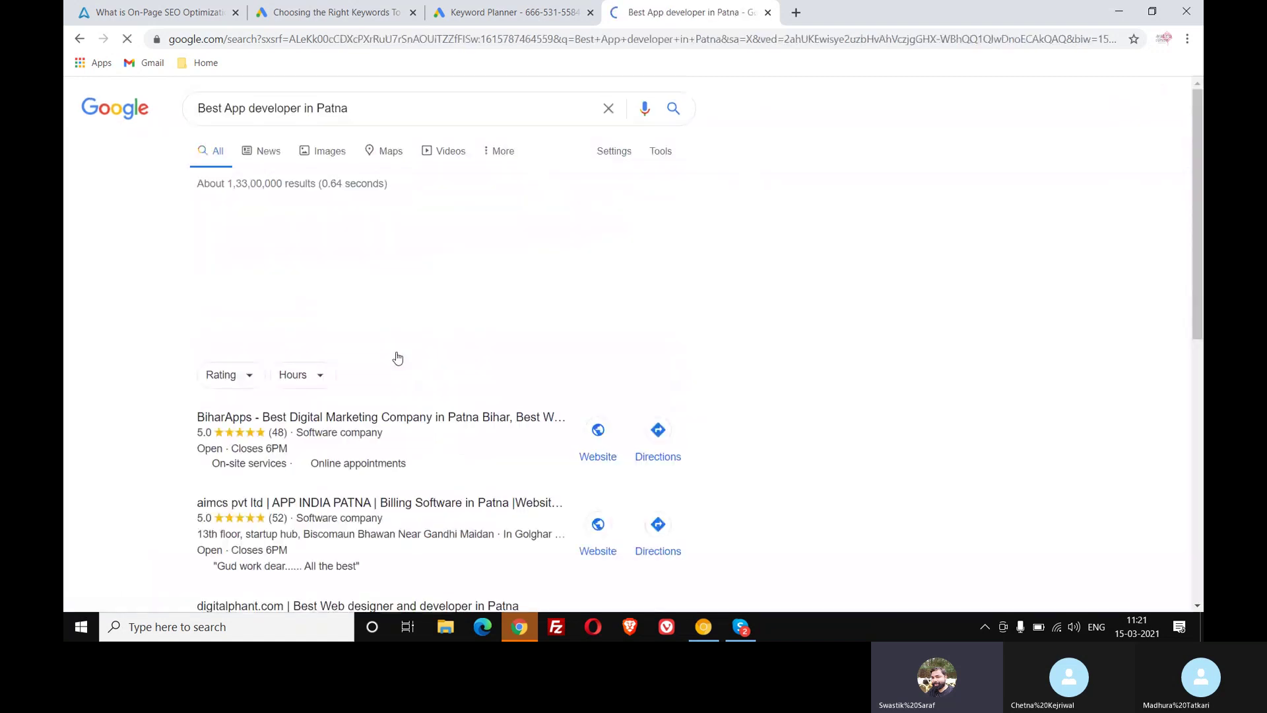
{"action": "scroll", "coordinate": [396, 357], "scroll_direction": "down", "scroll_amount": 20}
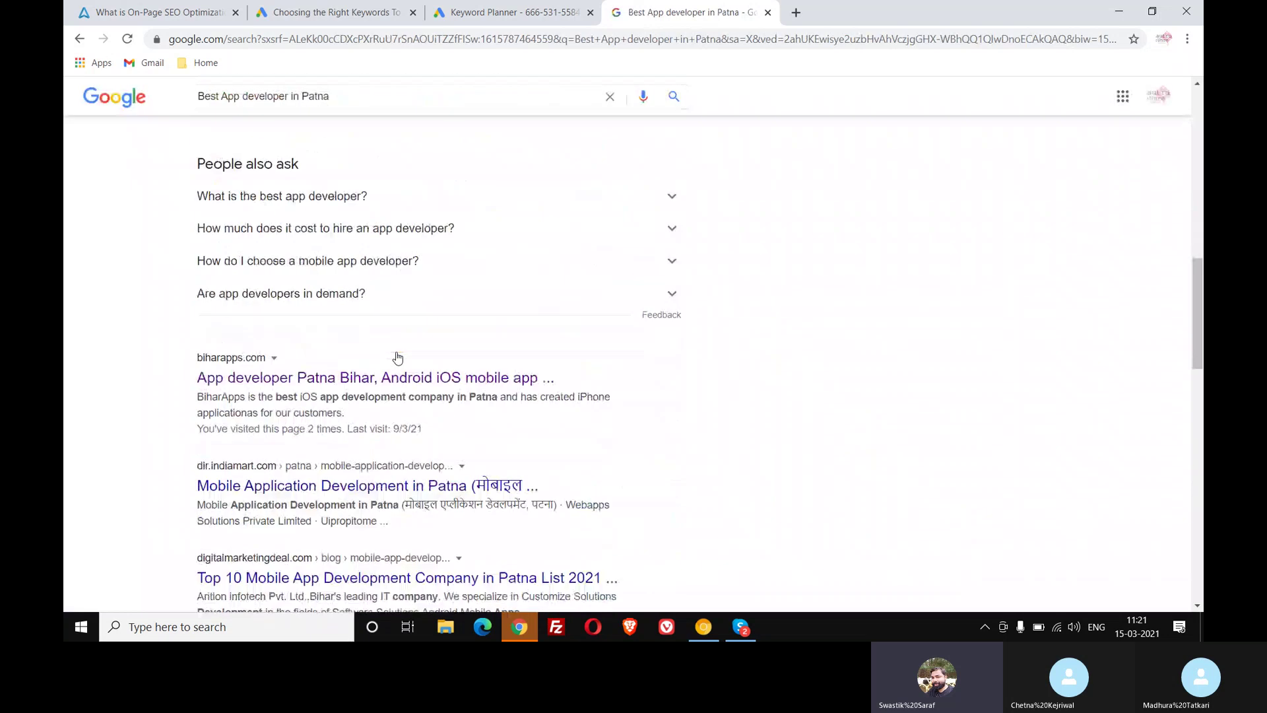
{"action": "scroll", "coordinate": [396, 357], "scroll_direction": "down", "scroll_amount": 2}
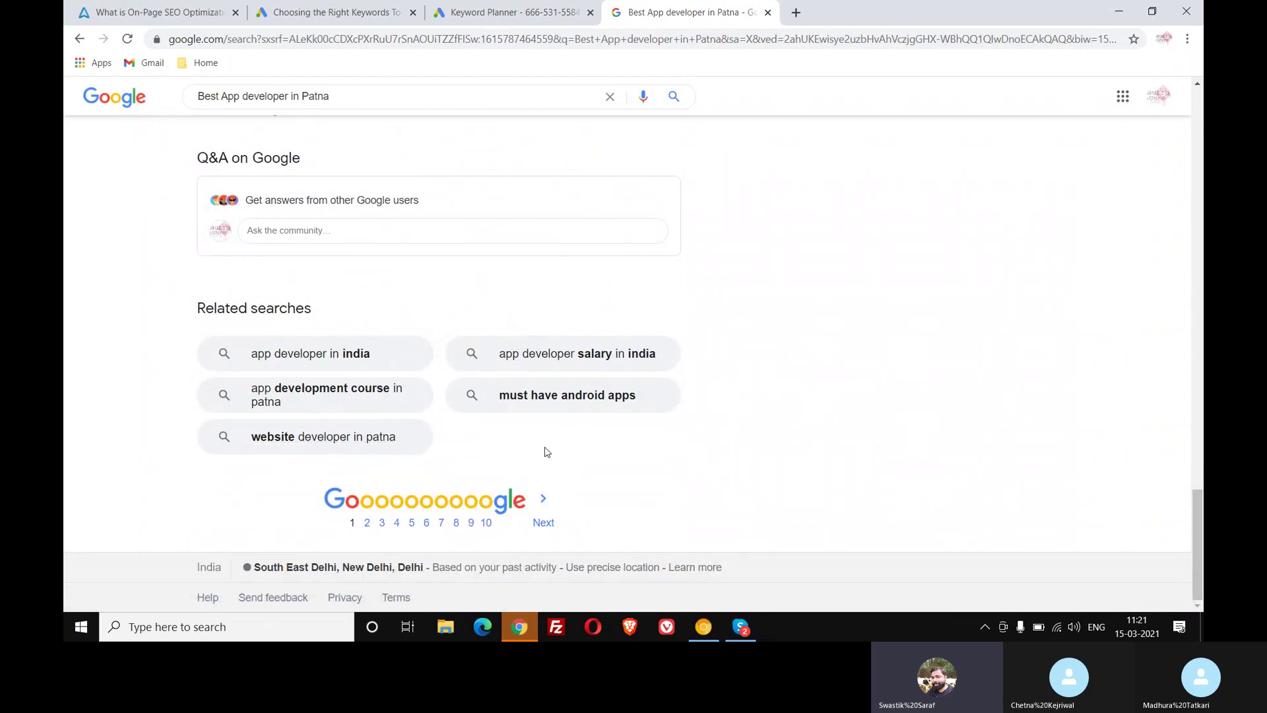
{"action": "scroll", "coordinate": [545, 451], "scroll_direction": "up", "scroll_amount": 8}
{"action": "scroll", "coordinate": [546, 451], "scroll_direction": "up", "scroll_amount": 2}
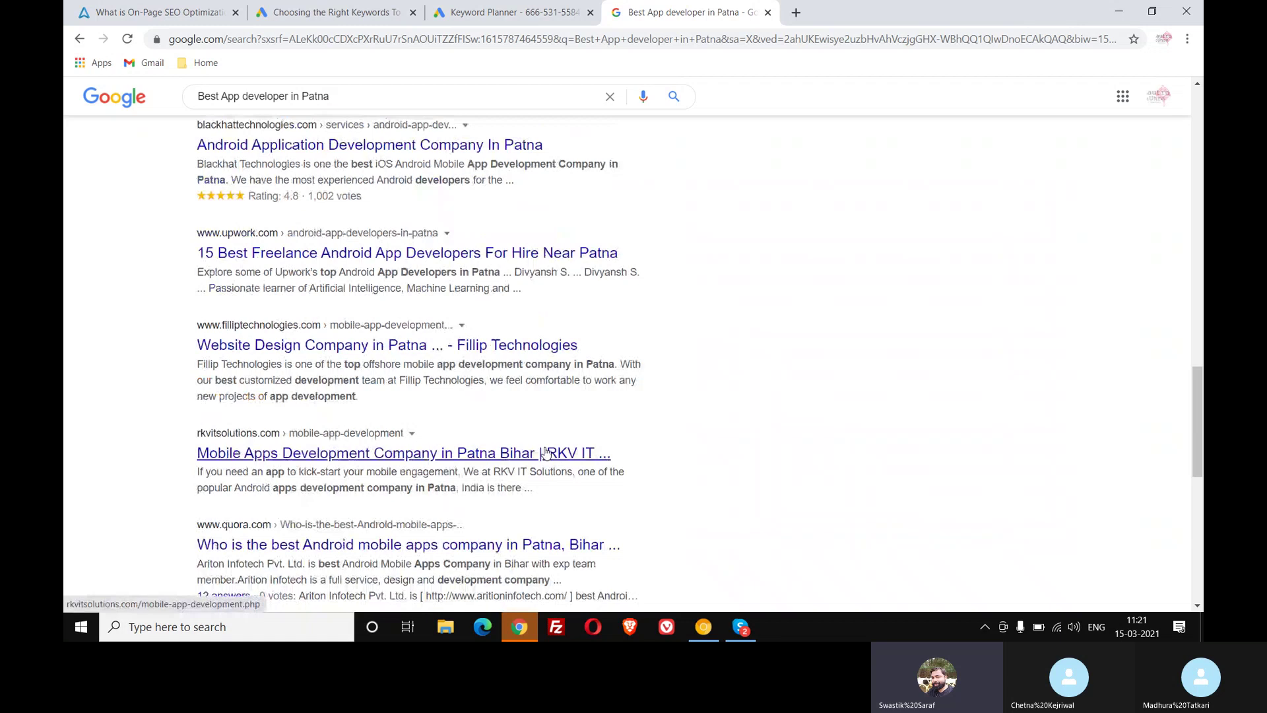
{"action": "scroll", "coordinate": [545, 451], "scroll_direction": "up", "scroll_amount": 20}
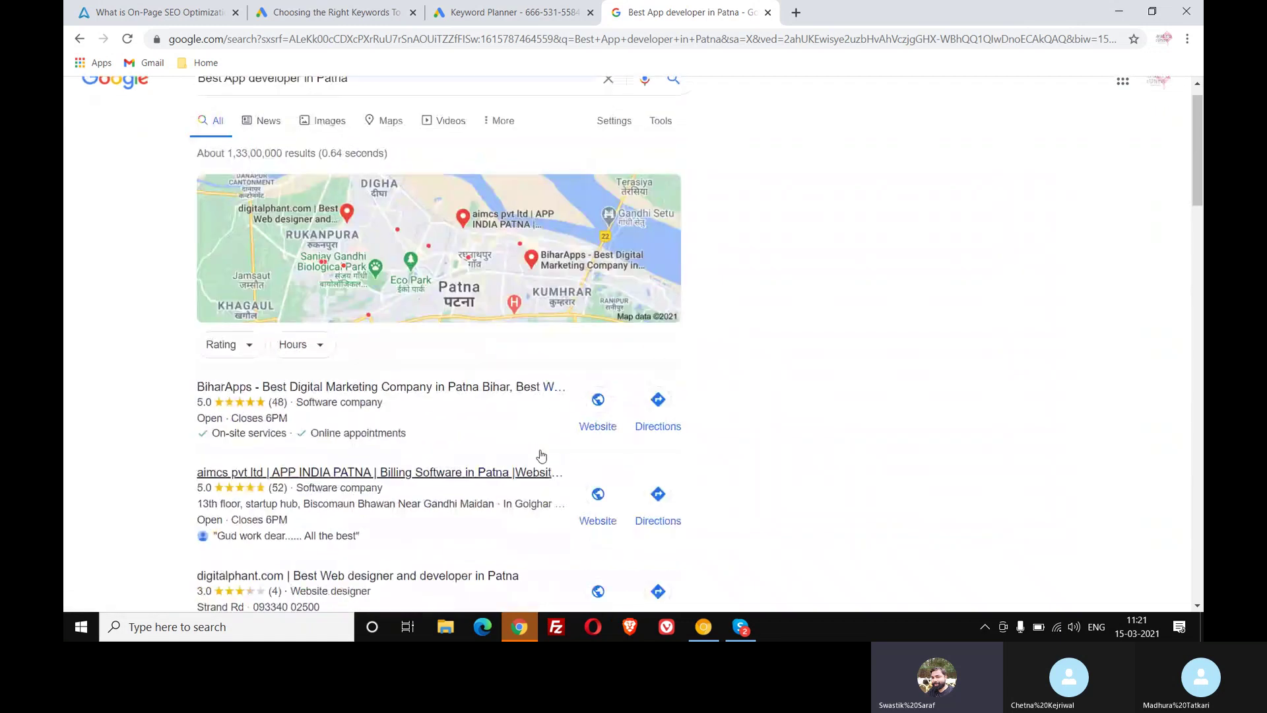
{"action": "left_click", "coordinate": [367, 115]}
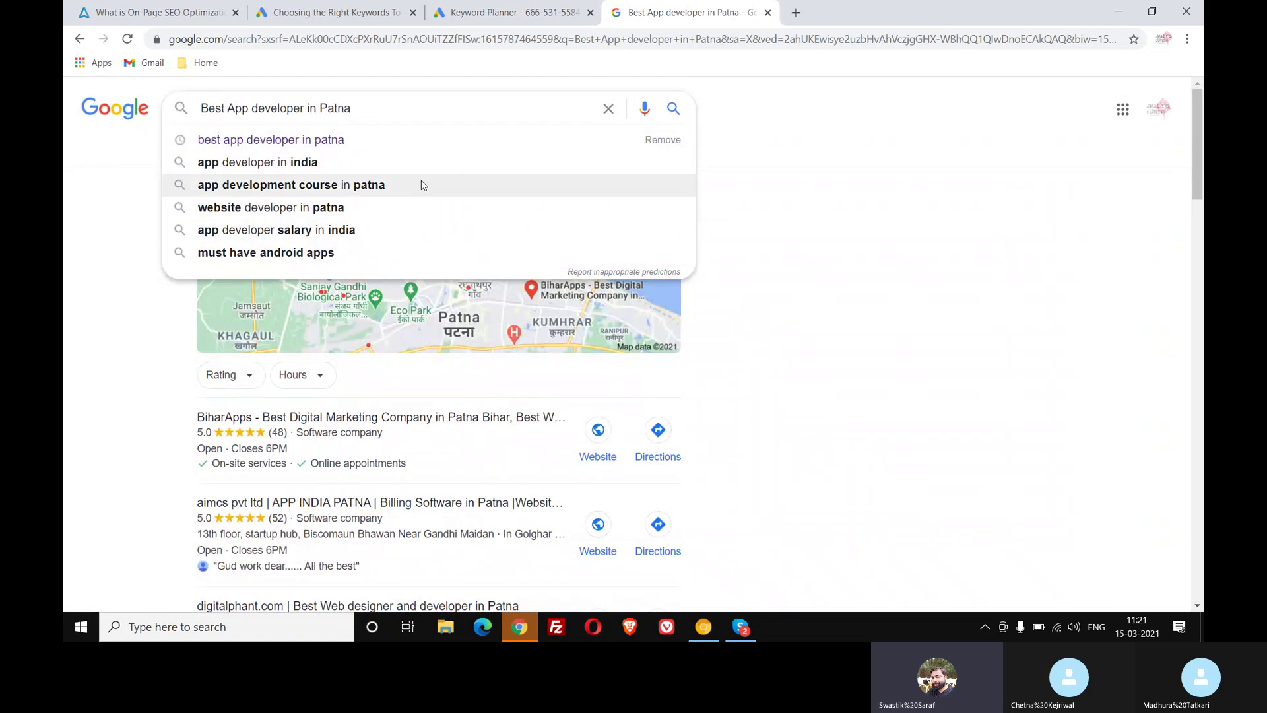
{"action": "scroll", "coordinate": [454, 500], "scroll_direction": "down", "scroll_amount": 20}
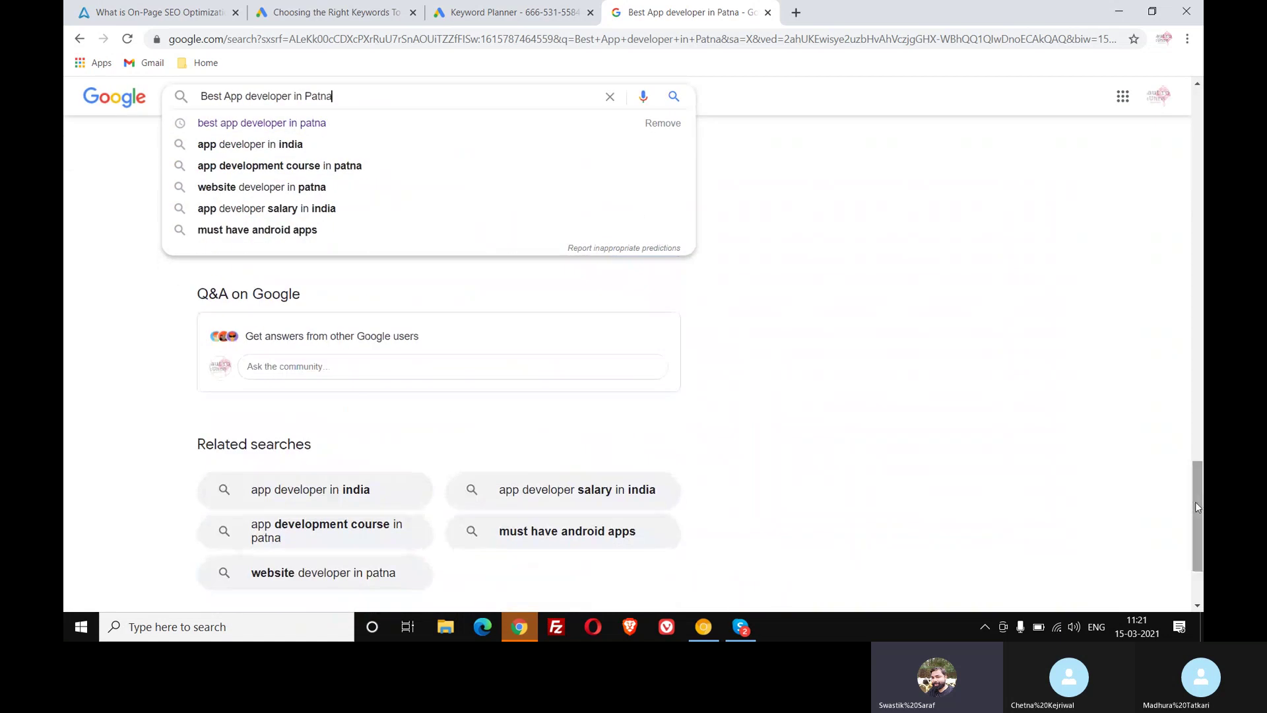
{"action": "scroll", "coordinate": [454, 500], "scroll_direction": "down", "scroll_amount": 2}
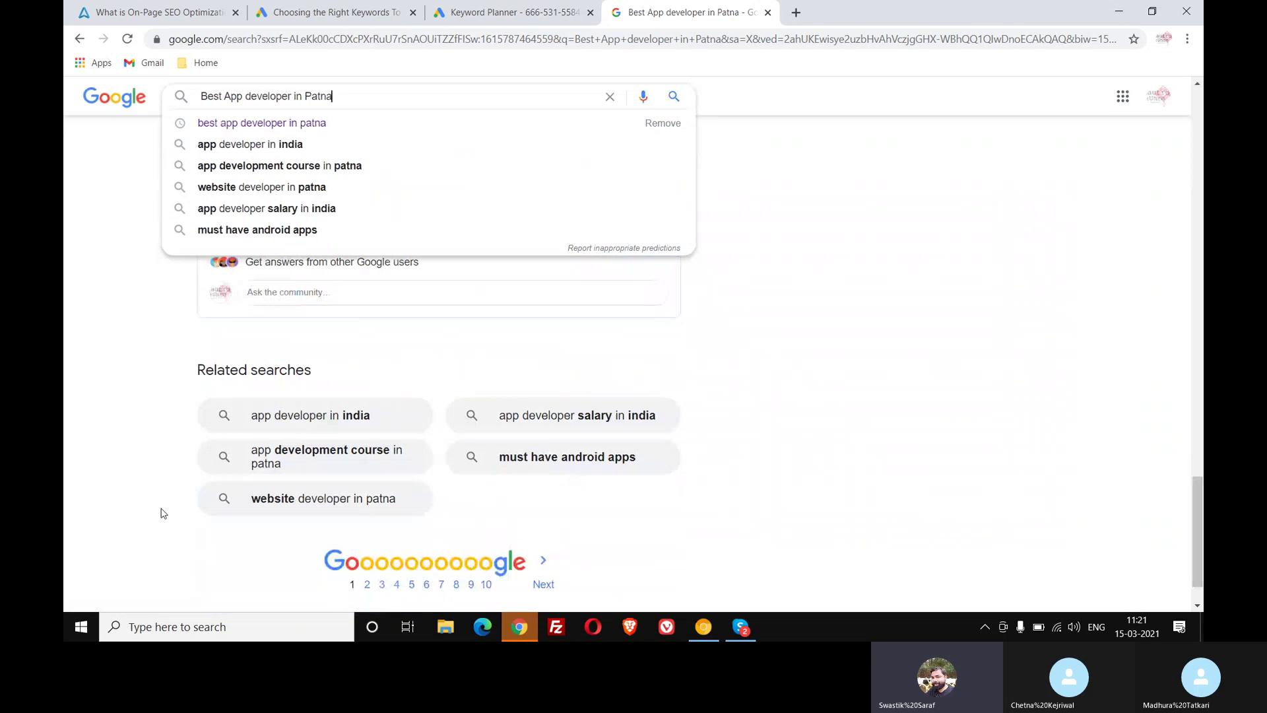
{"action": "left_click", "coordinate": [1203, 207]}
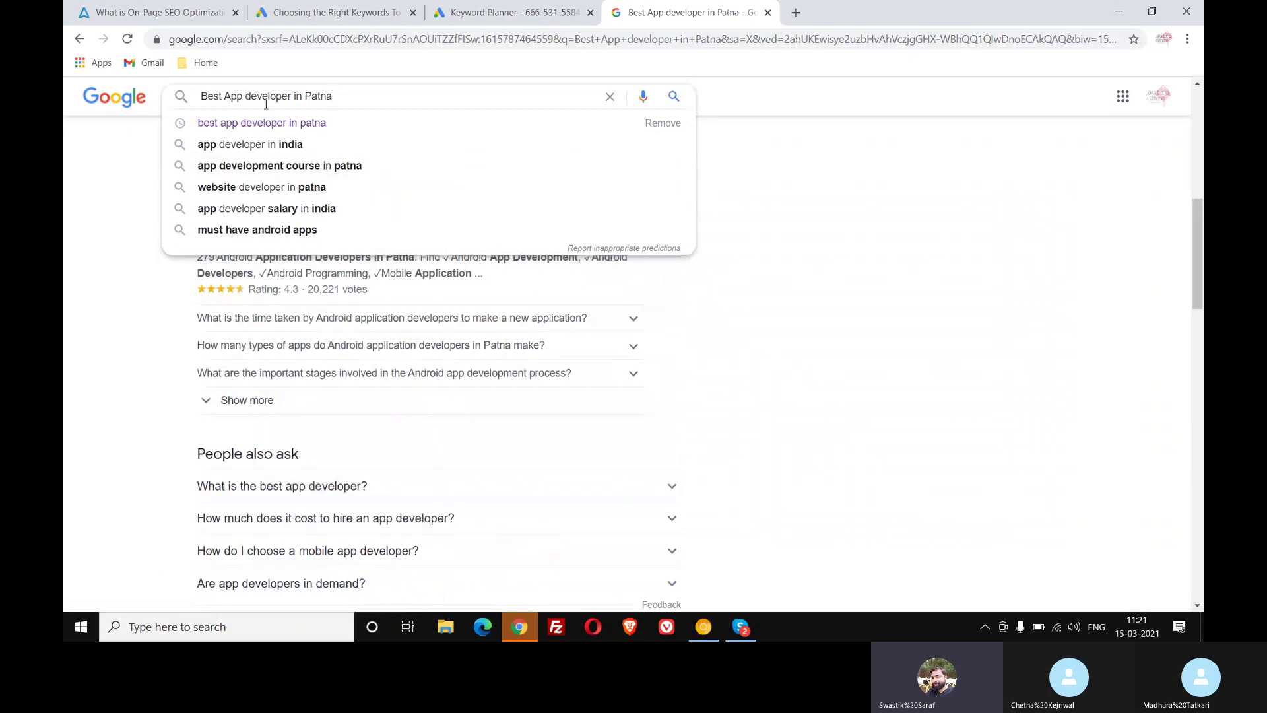
Step: Search for "Best App developer in delhi" and review the results page through to its related searches
{"action": "left_click_drag", "start_coordinate": [303, 101], "coordinate": [398, 104]}
{"action": "type", "text": "delhi"}
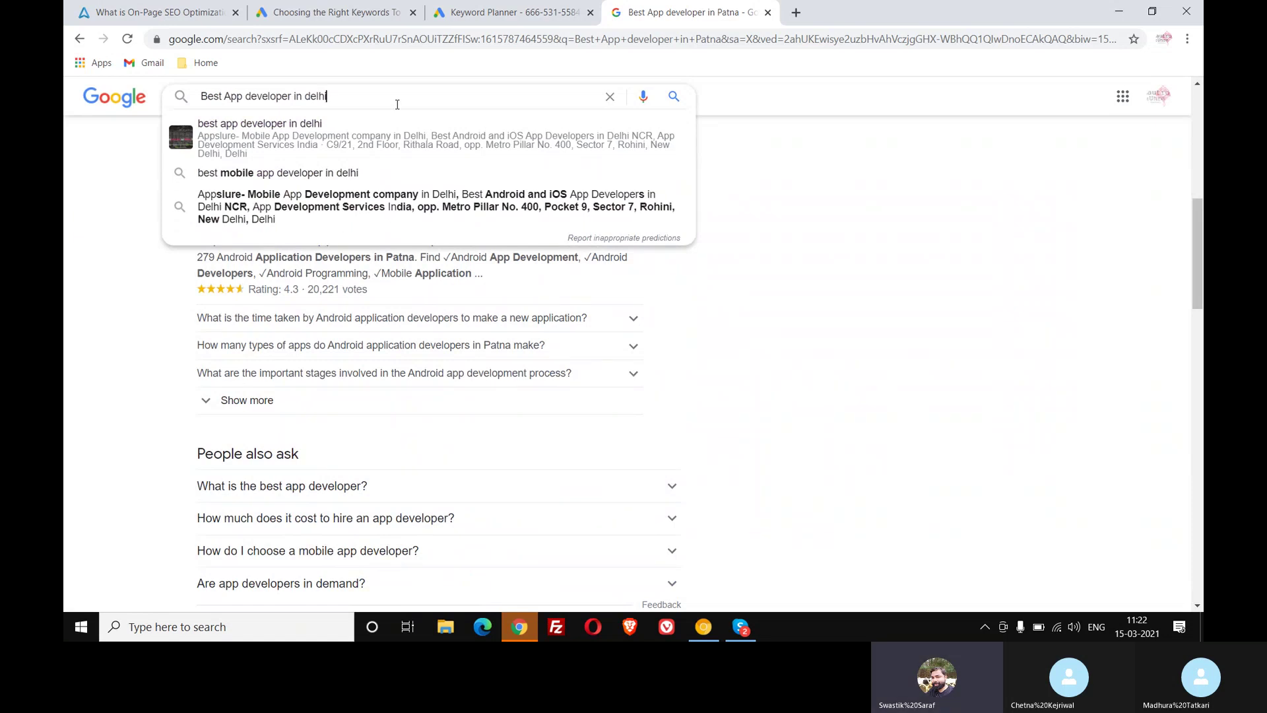
{"action": "key", "text": "Return"}
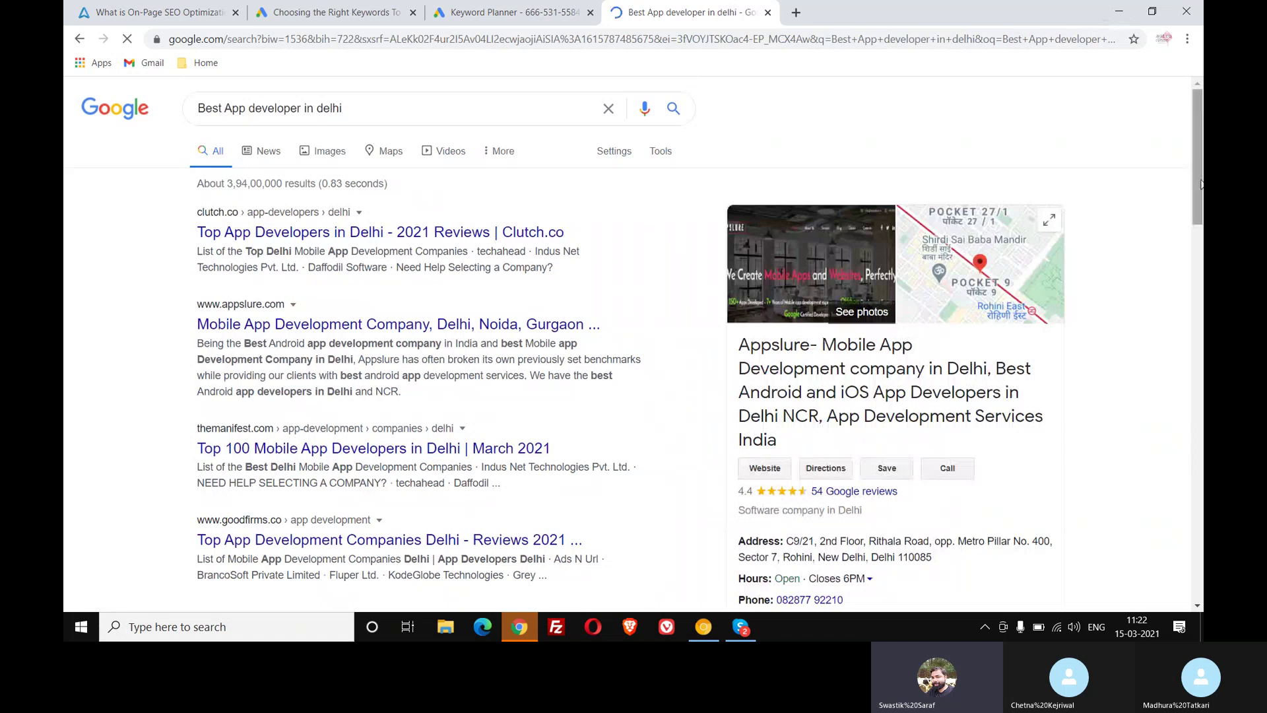
{"action": "left_click_drag", "start_coordinate": [1201, 117], "coordinate": [1202, 278]}
{"action": "scroll", "coordinate": [1096, 327], "scroll_direction": "up", "scroll_amount": 8}
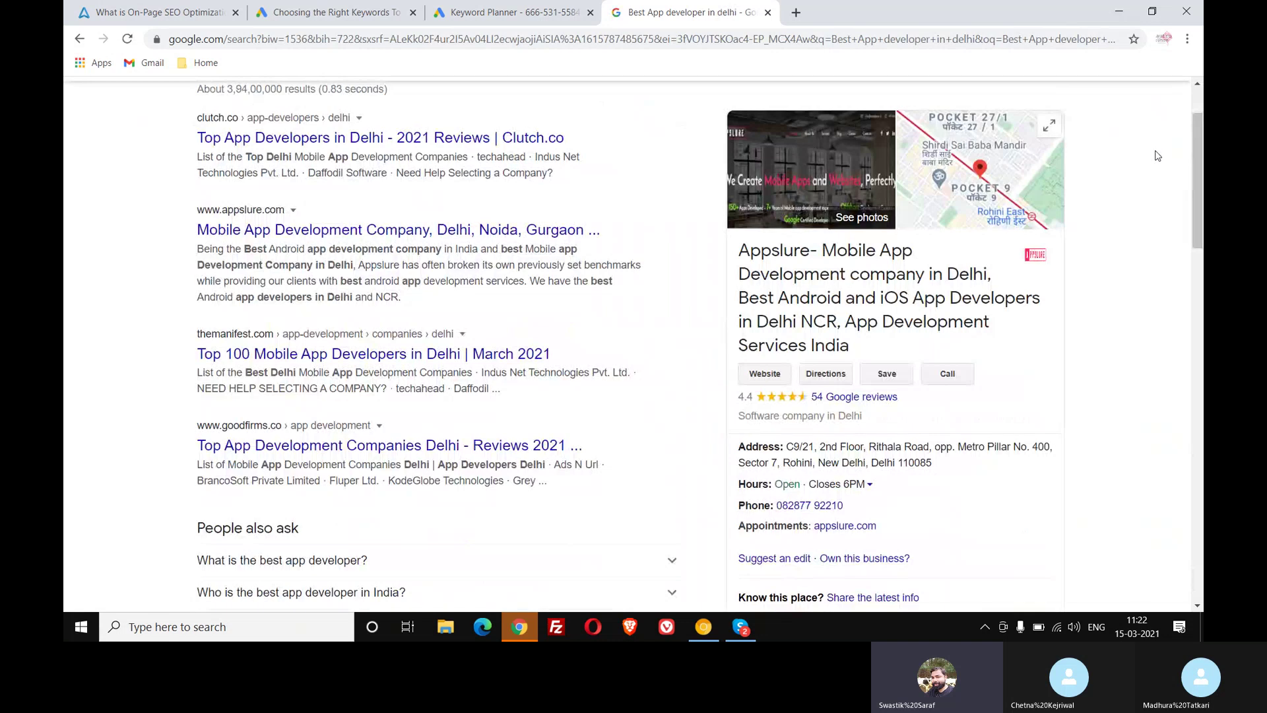
{"action": "scroll", "coordinate": [1202, 170], "scroll_direction": "down", "scroll_amount": 1}
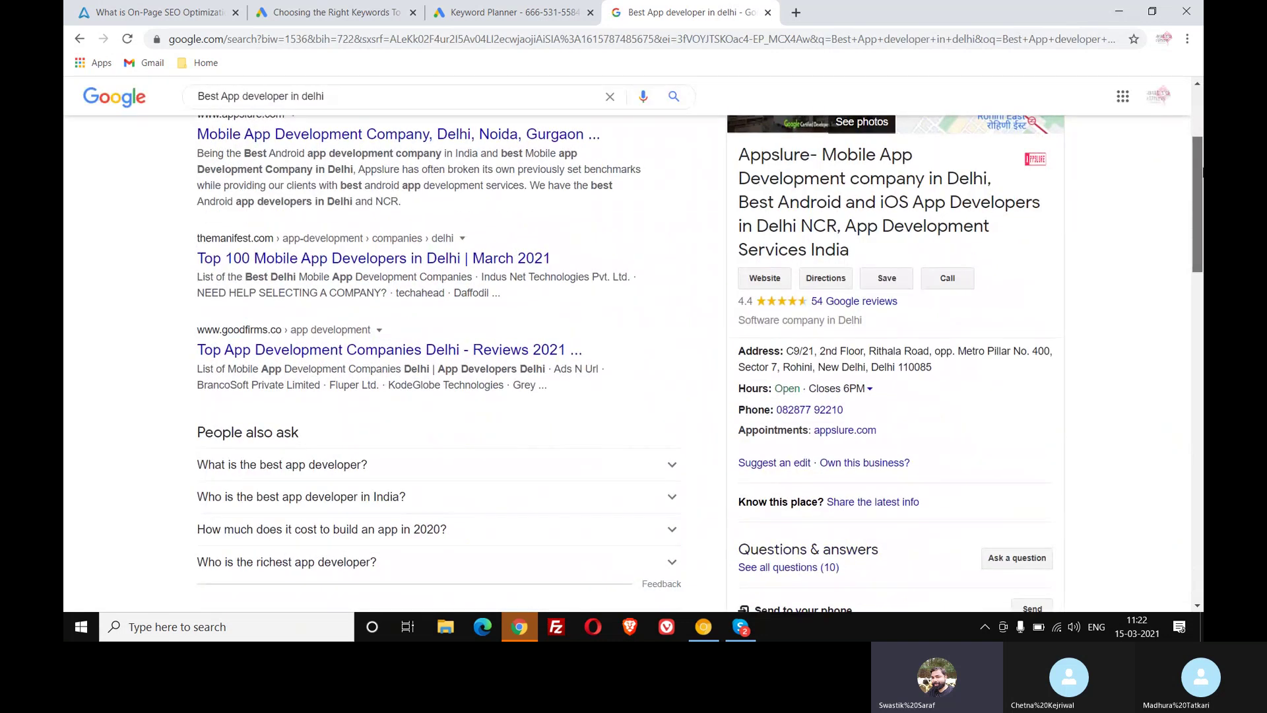
{"action": "left_click_drag", "start_coordinate": [1202, 170], "coordinate": [1195, 529]}
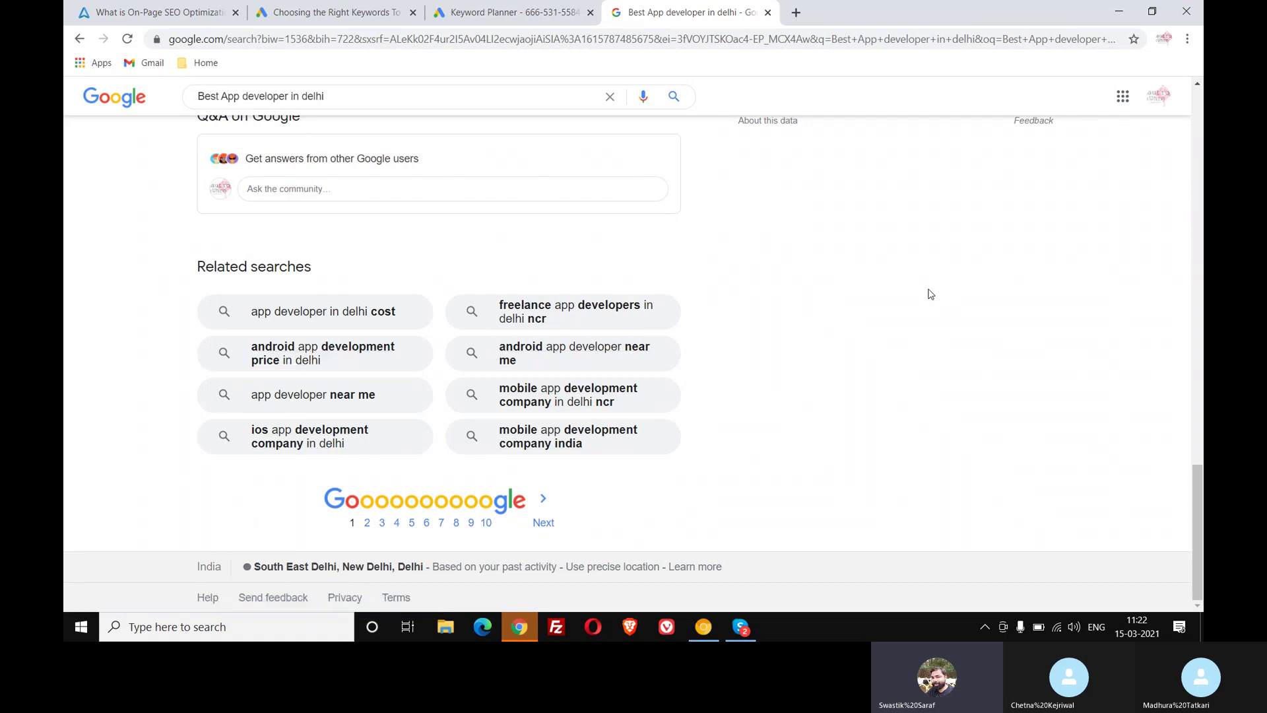
{"action": "scroll", "coordinate": [928, 288], "scroll_direction": "up", "scroll_amount": 20}
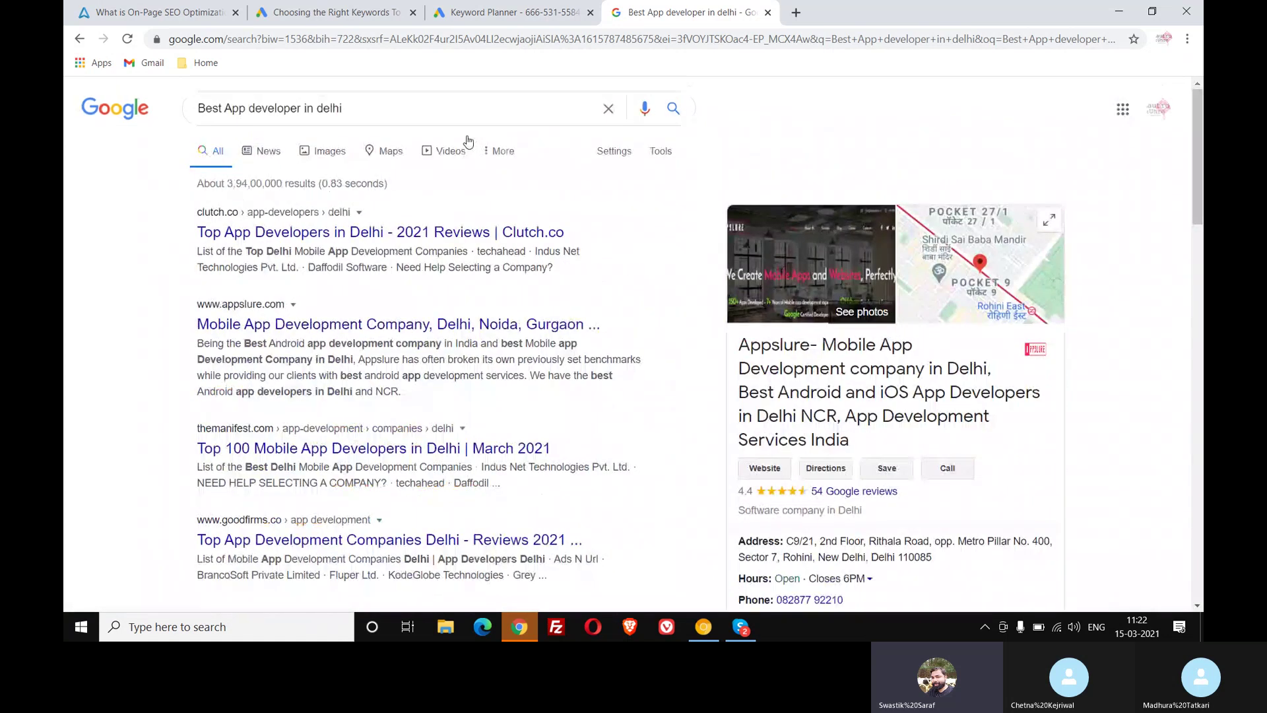
Step: Replace the city in the query and search again for "Best App developer in patna"
{"action": "left_click", "coordinate": [465, 110]}
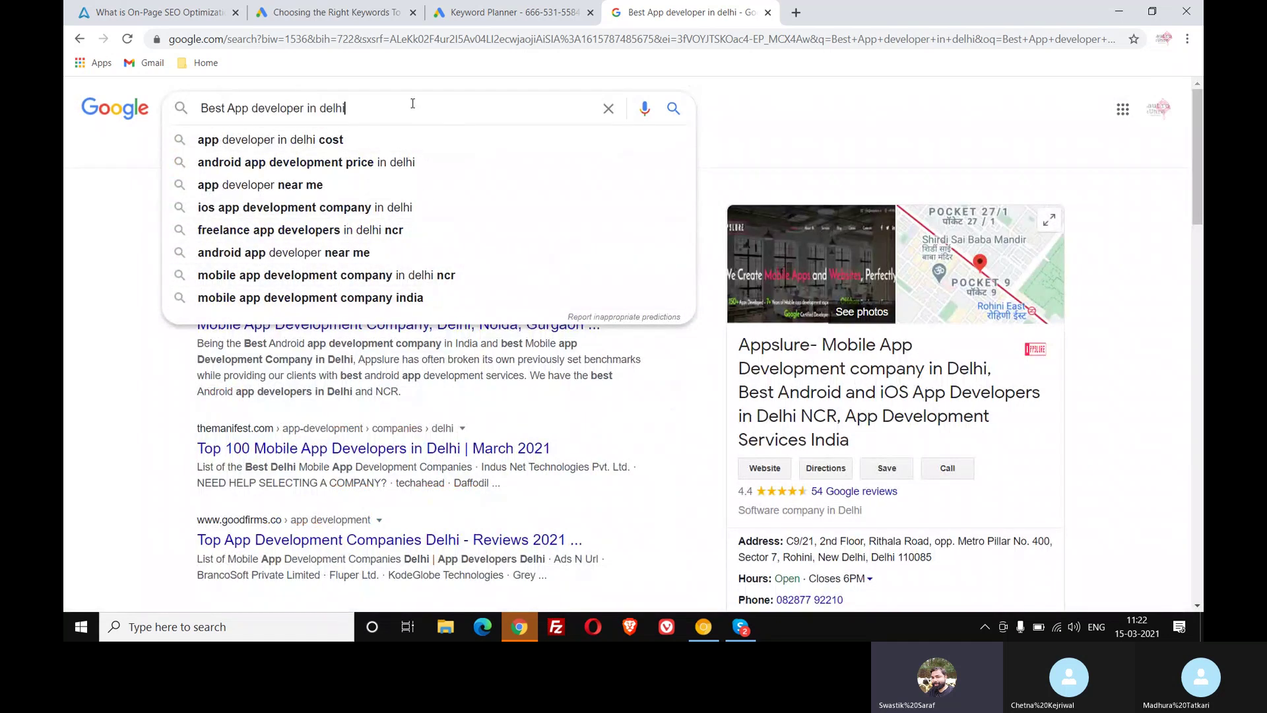
{"action": "key", "text": "BackSpace"}
{"action": "key", "text": "BackSpace"}
{"action": "key", "text": "BackSpace"}
{"action": "key", "text": "BackSpace"}
{"action": "key", "text": "BackSpace"}
{"action": "type", "text": "pa"}
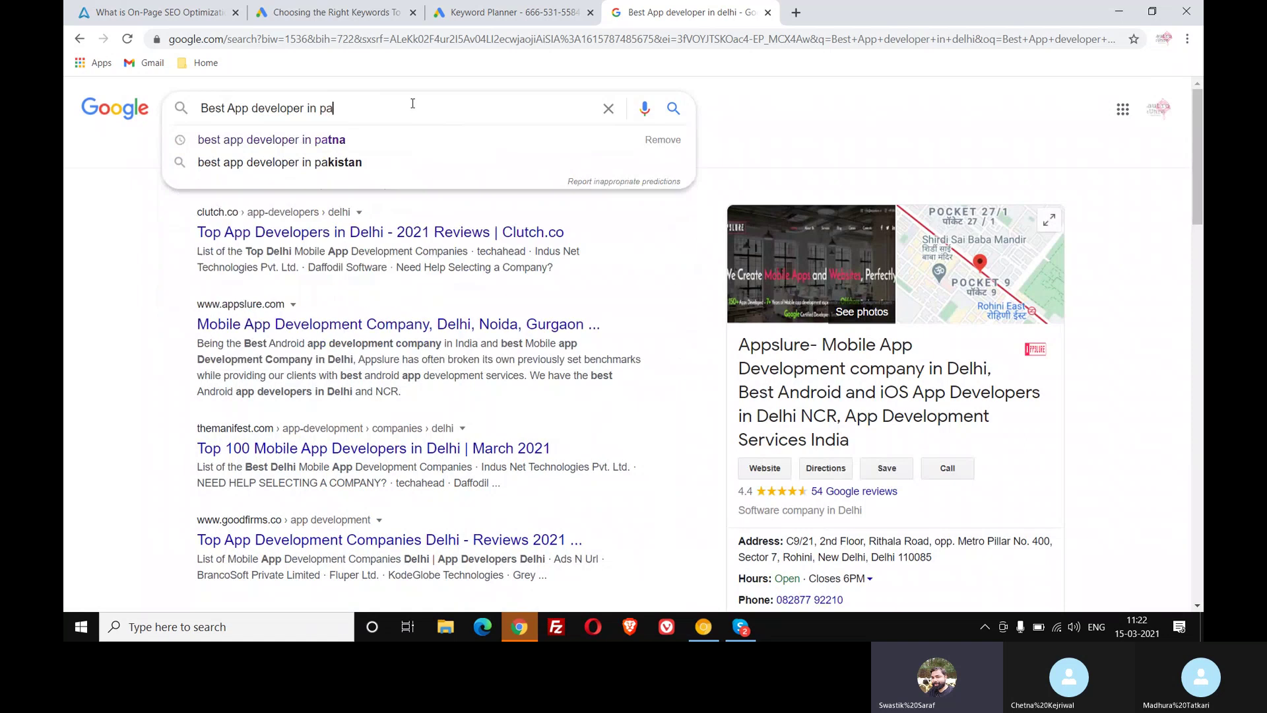
{"action": "type", "text": "tna"}
{"action": "key", "text": "Return"}
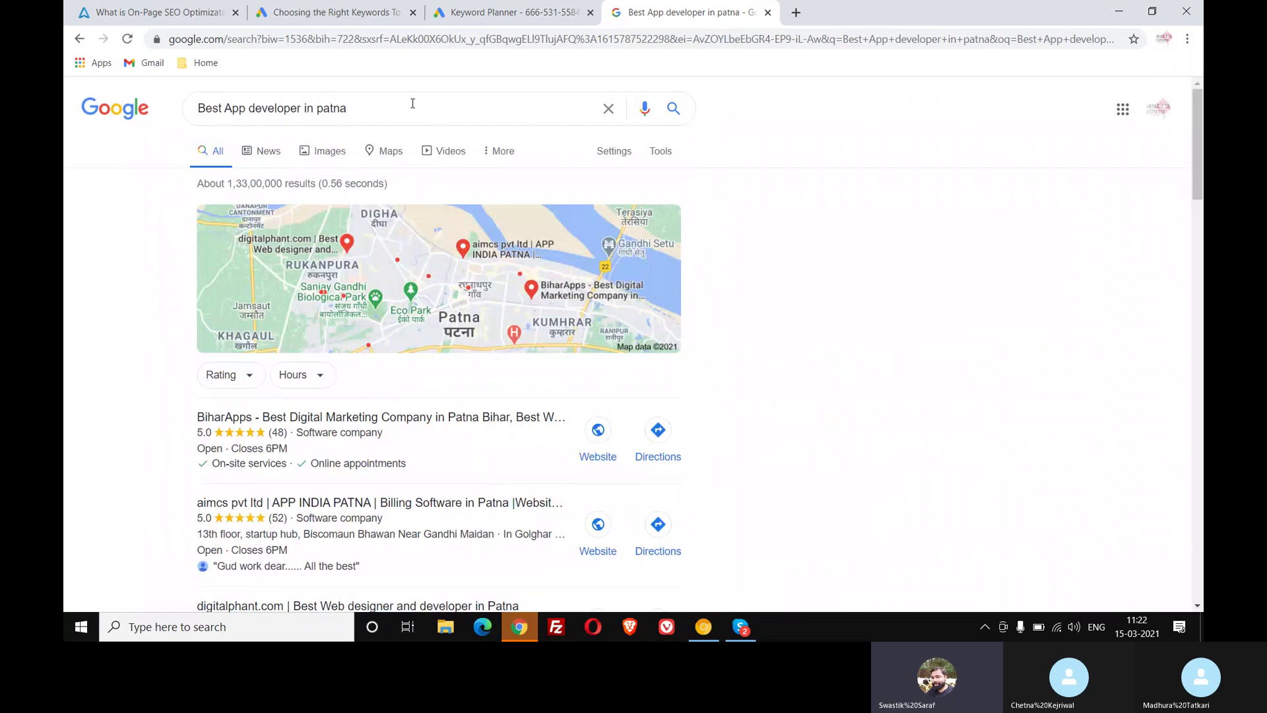
Step: Highlight the phrase "best iOS app development company in Patna" in the biharapps.com result's description
{"action": "scroll", "coordinate": [385, 267], "scroll_direction": "down", "scroll_amount": 1}
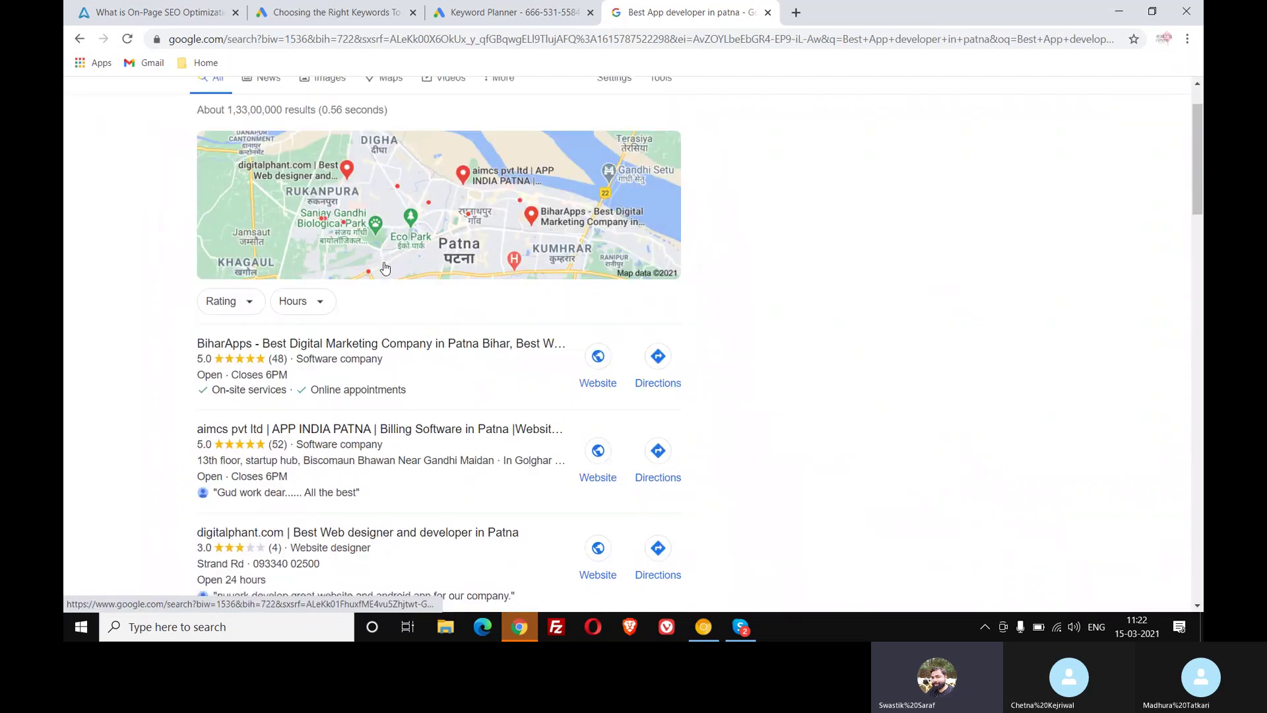
{"action": "scroll", "coordinate": [385, 267], "scroll_direction": "down", "scroll_amount": 12}
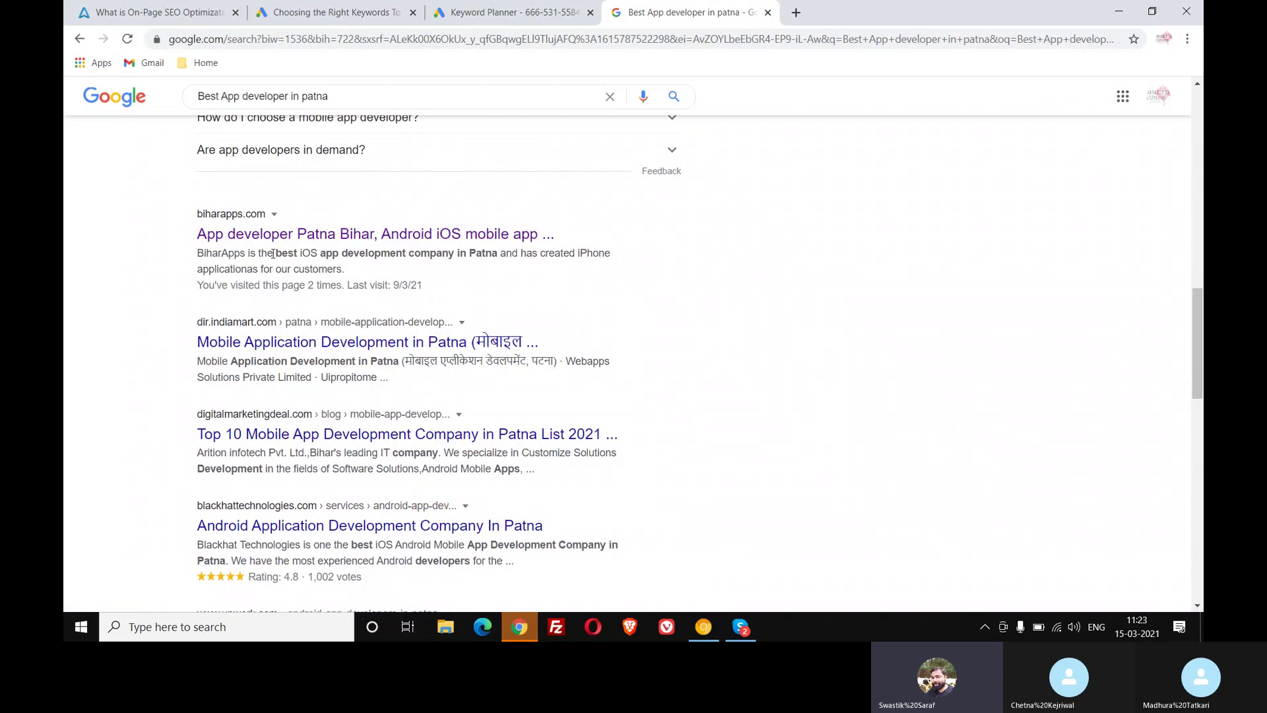
{"action": "mouse_move", "coordinate": [273, 253]}
{"action": "left_mouse_down"}
{"action": "mouse_move", "coordinate": [497, 264]}
{"action": "mouse_move", "coordinate": [274, 255]}
{"action": "left_mouse_up"}
{"action": "left_click", "coordinate": [499, 264]}
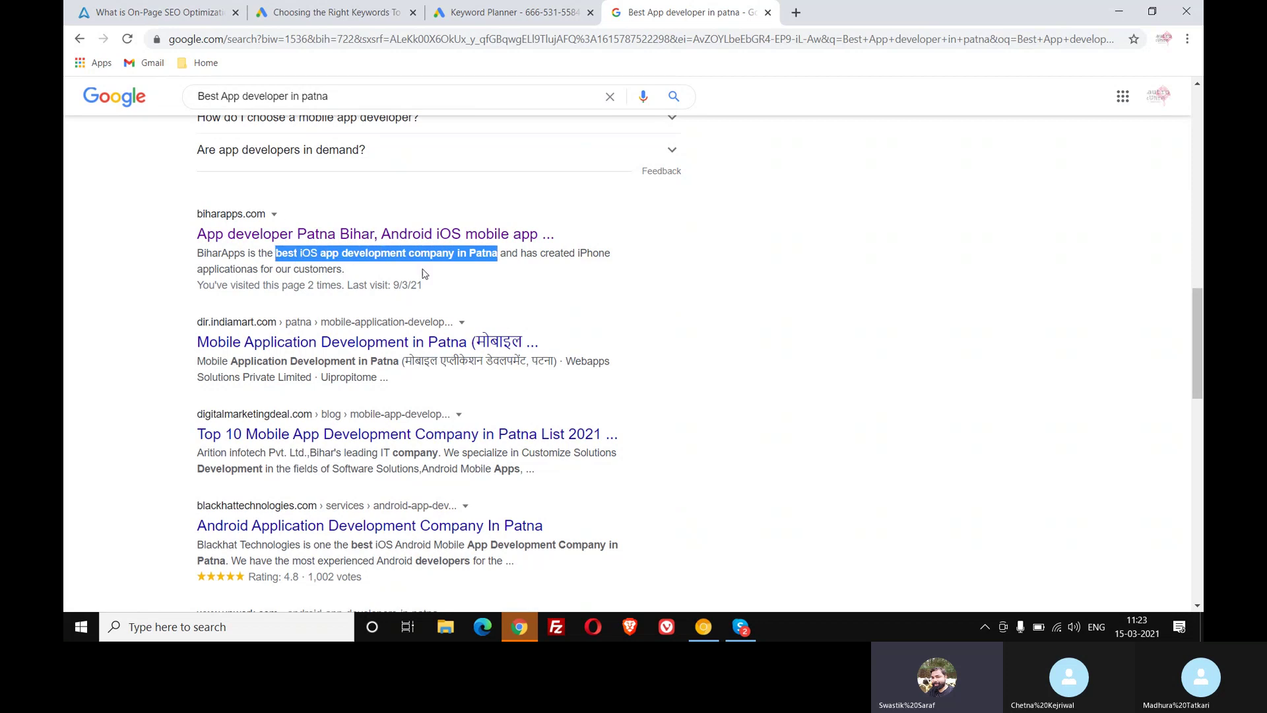
Step: Open the blackhattechnologies.com result "Android Application Development Company In Patna" and examine the keyword wording in its headings and service text
{"action": "scroll", "coordinate": [433, 310], "scroll_direction": "down", "scroll_amount": 4}
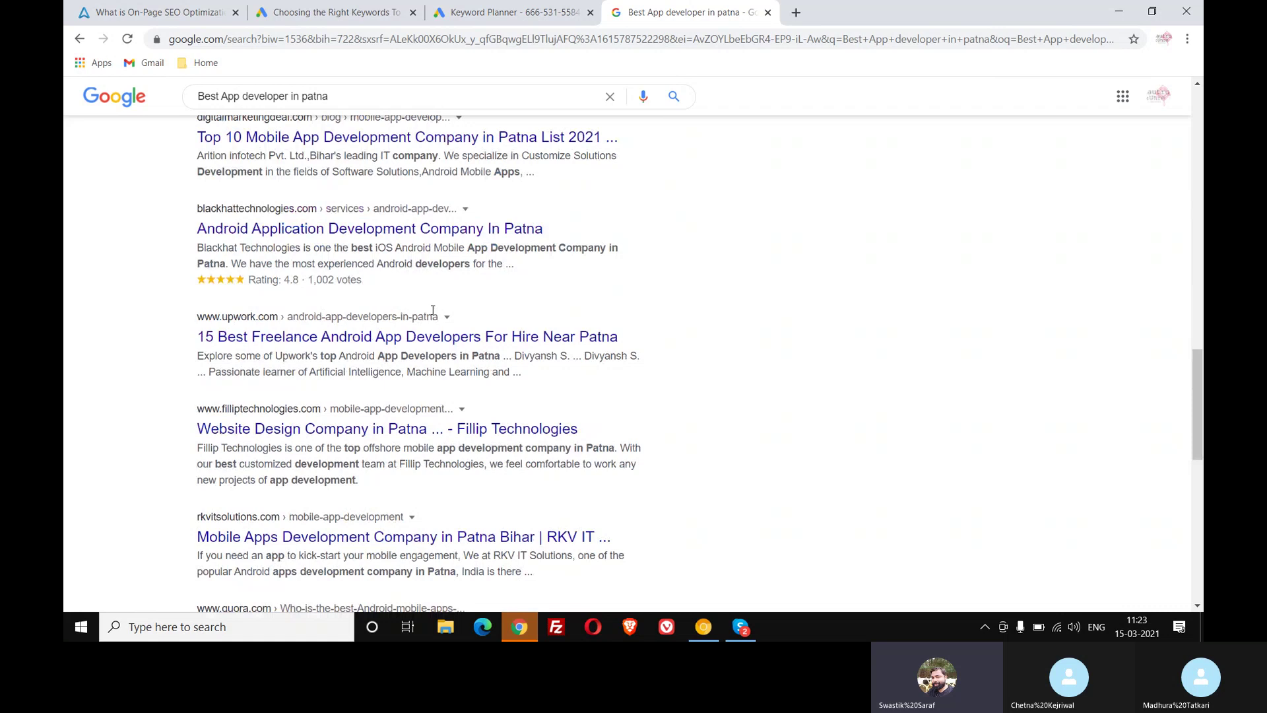
{"action": "left_click", "coordinate": [514, 230]}
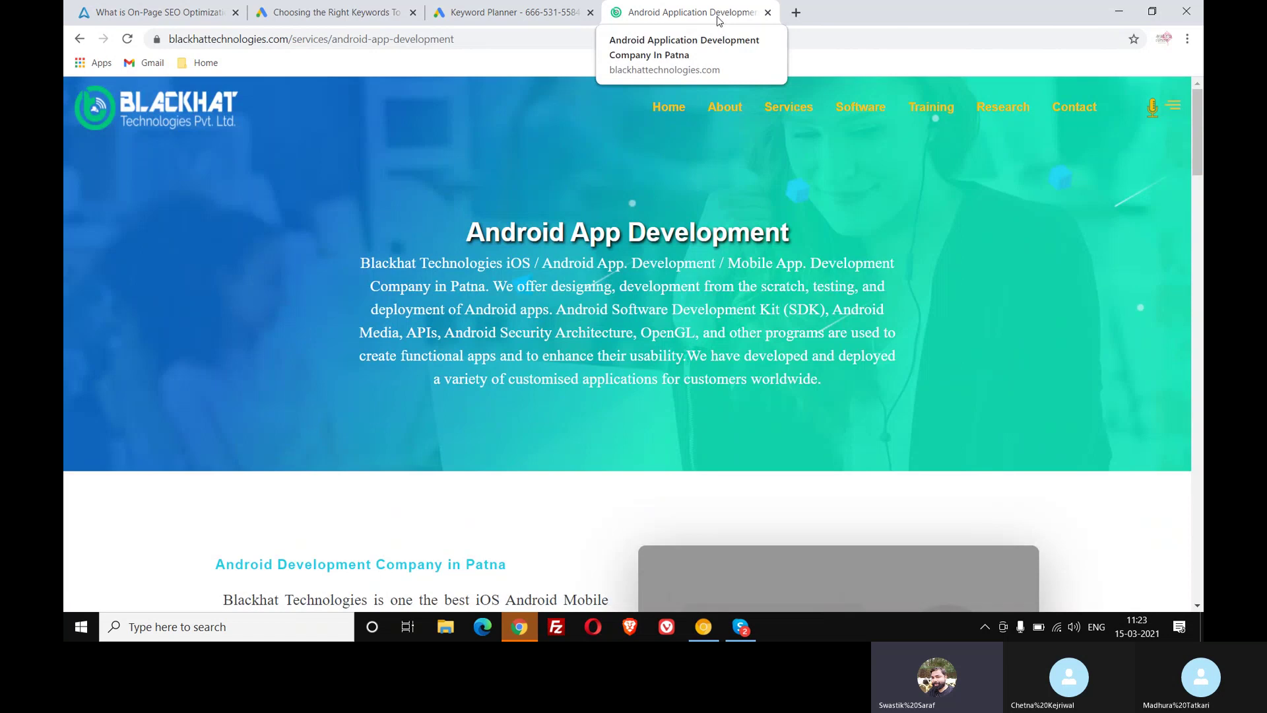
{"action": "scroll", "coordinate": [528, 402], "scroll_direction": "down", "scroll_amount": 5}
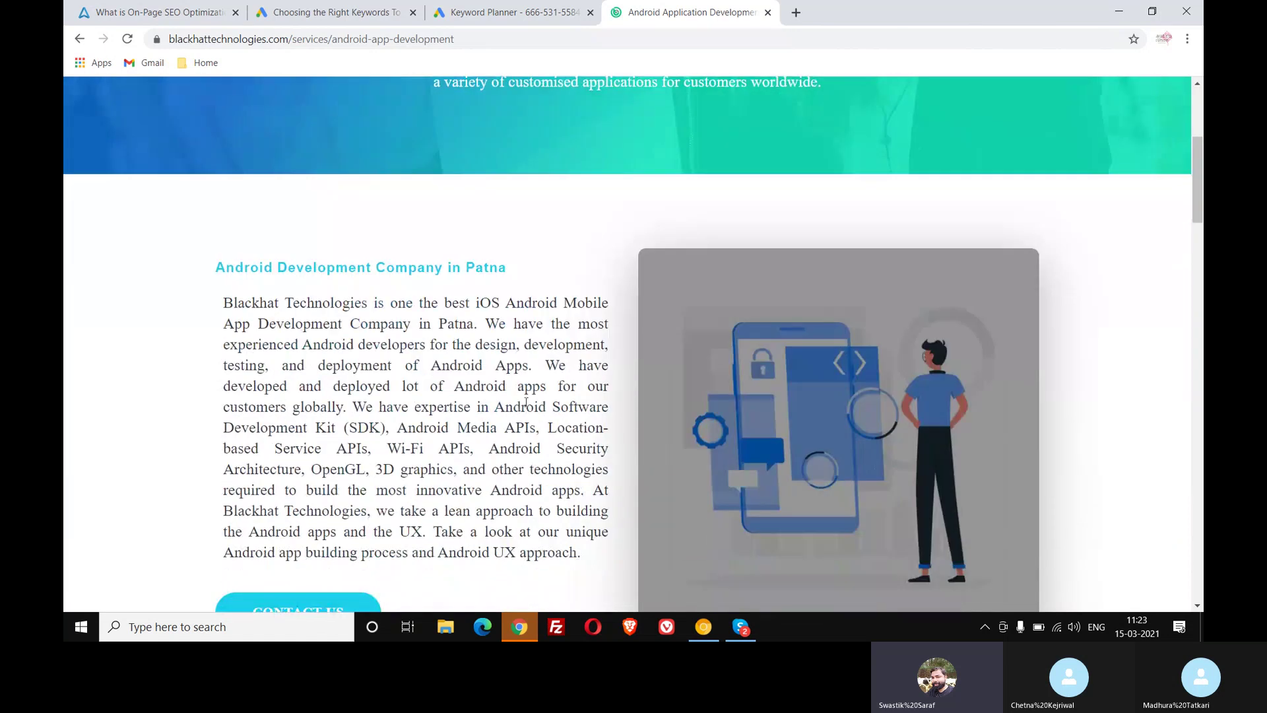
{"action": "scroll", "coordinate": [510, 288], "scroll_direction": "down", "scroll_amount": 8}
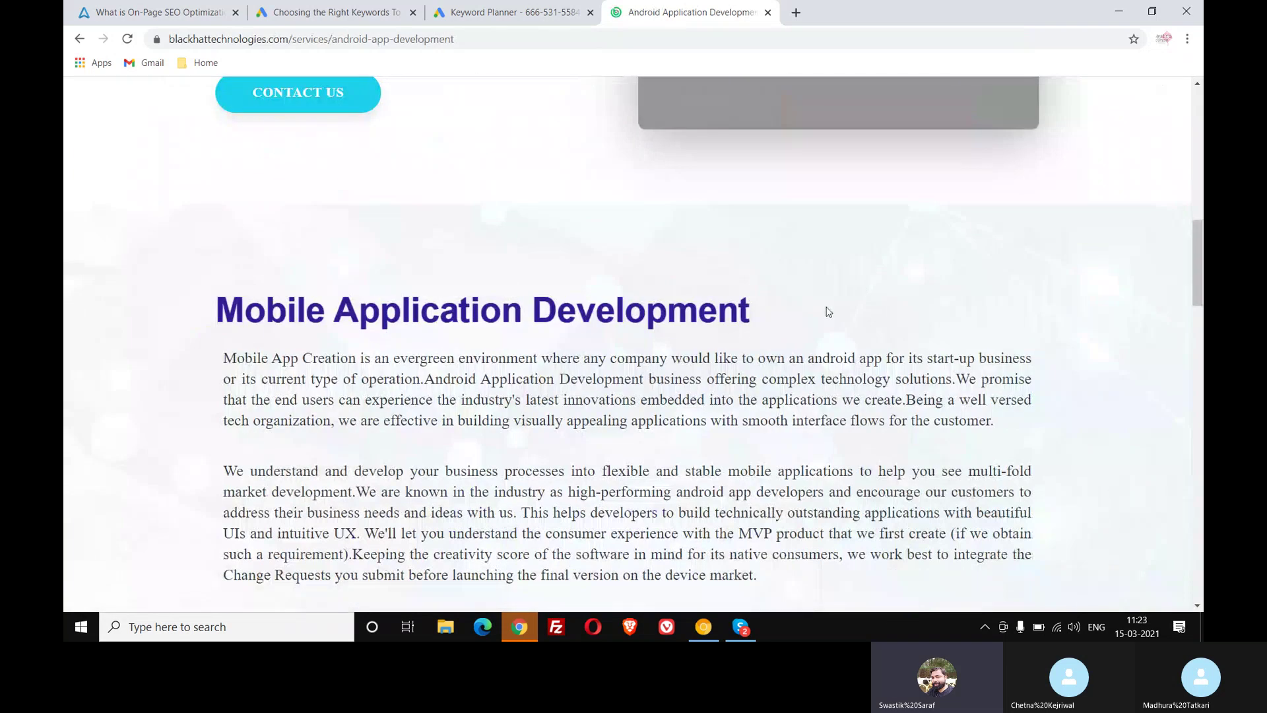
{"action": "scroll", "coordinate": [788, 333], "scroll_direction": "down", "scroll_amount": 2}
{"action": "scroll", "coordinate": [788, 333], "scroll_direction": "down", "scroll_amount": 1}
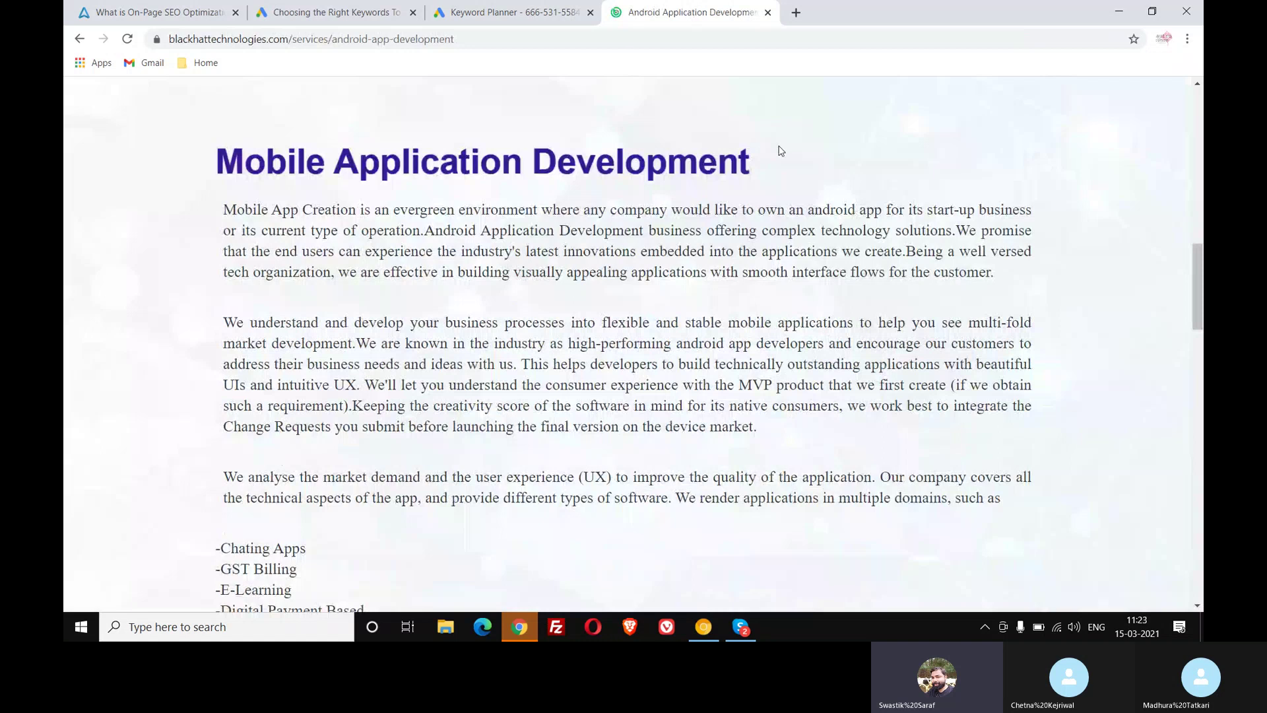
{"action": "scroll", "coordinate": [682, 252], "scroll_direction": "down", "scroll_amount": 4}
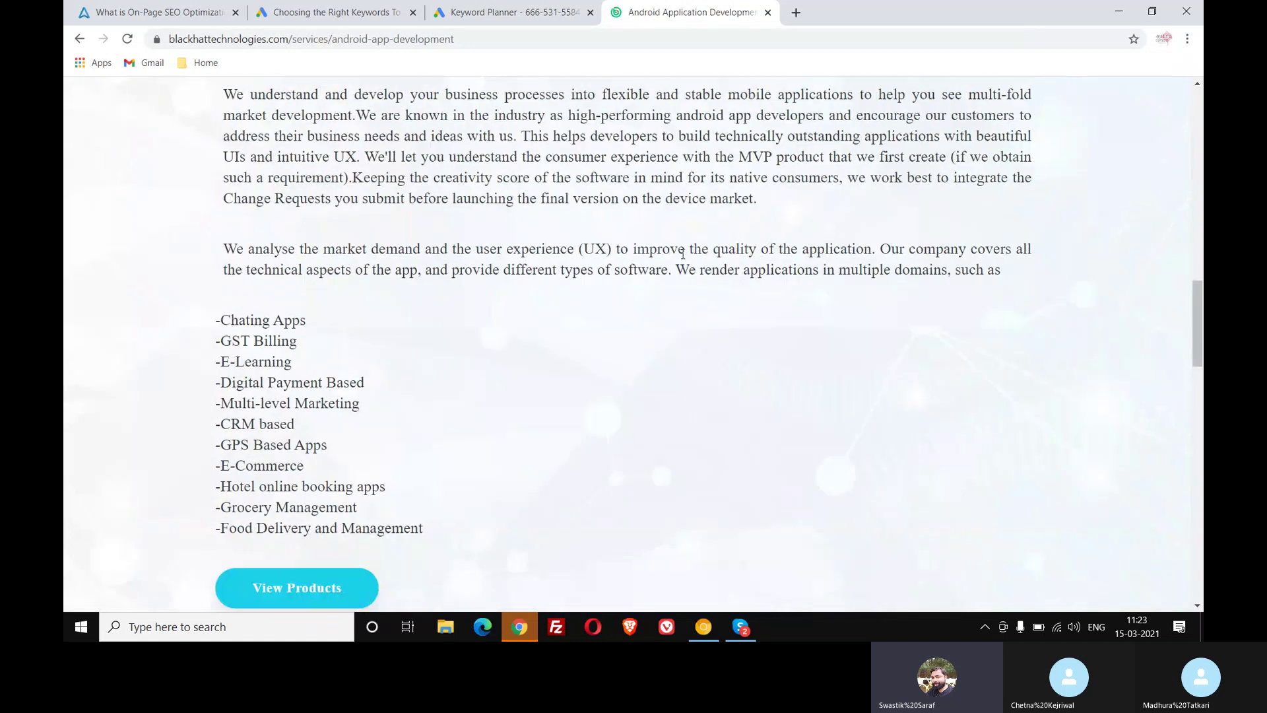
{"action": "scroll", "coordinate": [682, 253], "scroll_direction": "down", "scroll_amount": 2}
{"action": "scroll", "coordinate": [676, 261], "scroll_direction": "up", "scroll_amount": 5}
{"action": "scroll", "coordinate": [679, 259], "scroll_direction": "up", "scroll_amount": 2}
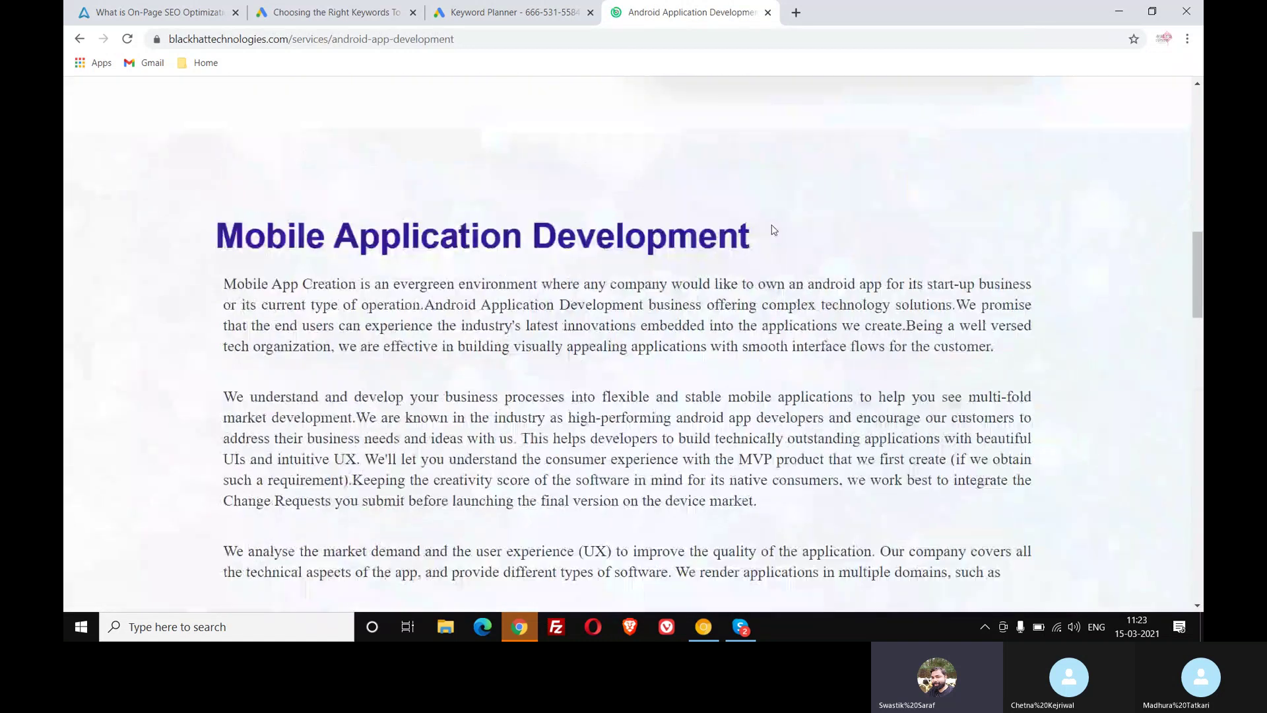
{"action": "scroll", "coordinate": [755, 232], "scroll_direction": "down", "scroll_amount": 3}
{"action": "scroll", "coordinate": [731, 249], "scroll_direction": "down", "scroll_amount": 15}
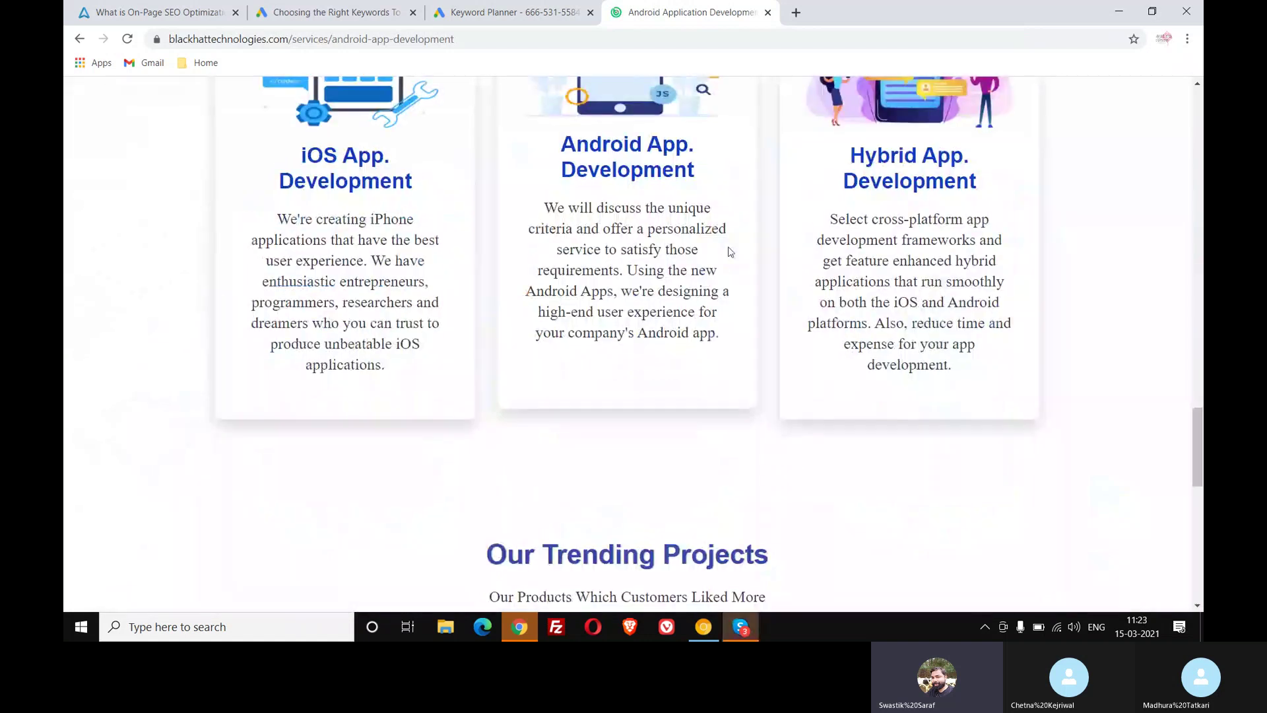
{"action": "left_click", "coordinate": [541, 12]}
{"action": "left_click", "coordinate": [696, 6]}
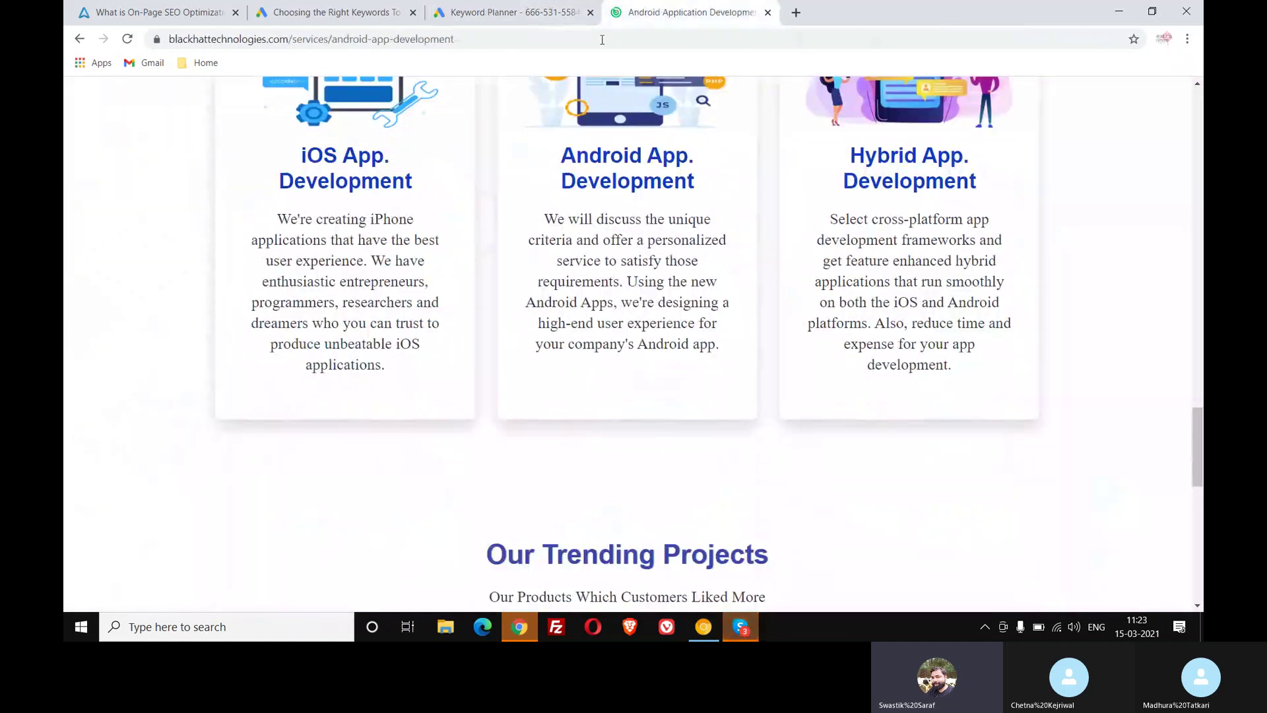
Step: Copy the query "Best App developer in patna" from the Google results page and switch to Keyword Planner
{"action": "left_click", "coordinate": [80, 38]}
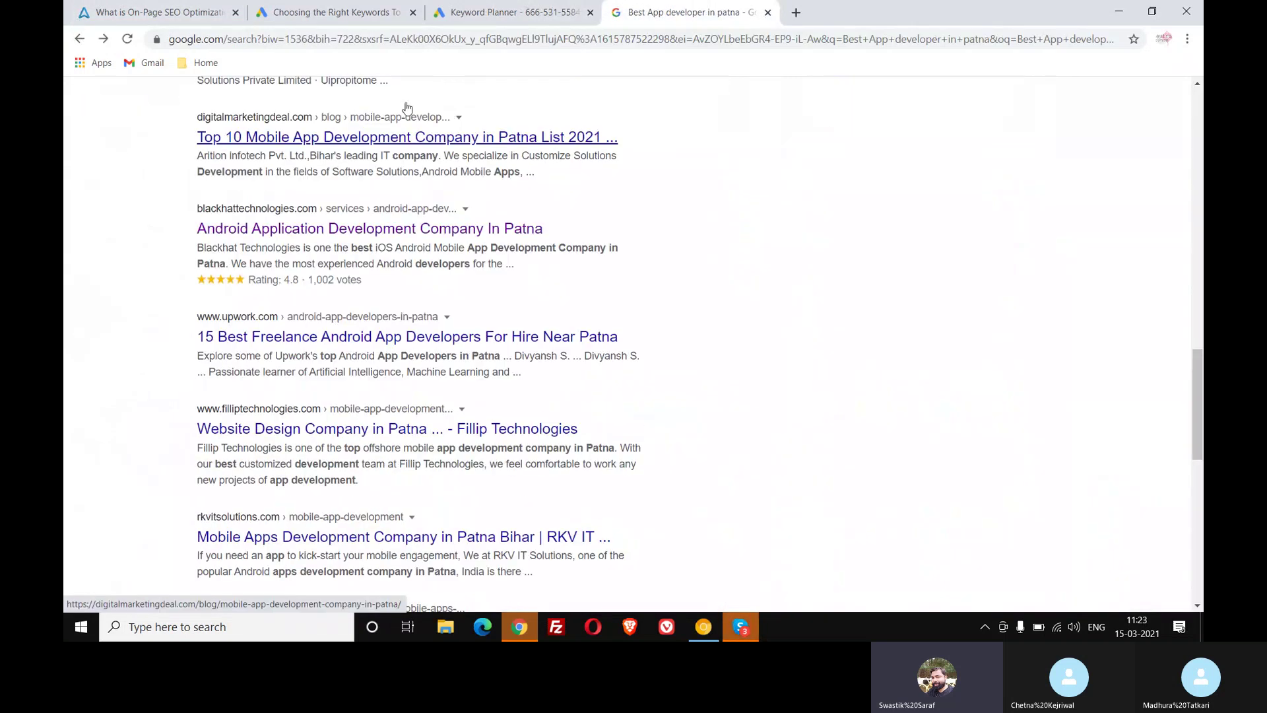
{"action": "scroll", "coordinate": [456, 164], "scroll_direction": "up", "scroll_amount": 10}
{"action": "scroll", "coordinate": [455, 164], "scroll_direction": "up", "scroll_amount": 5}
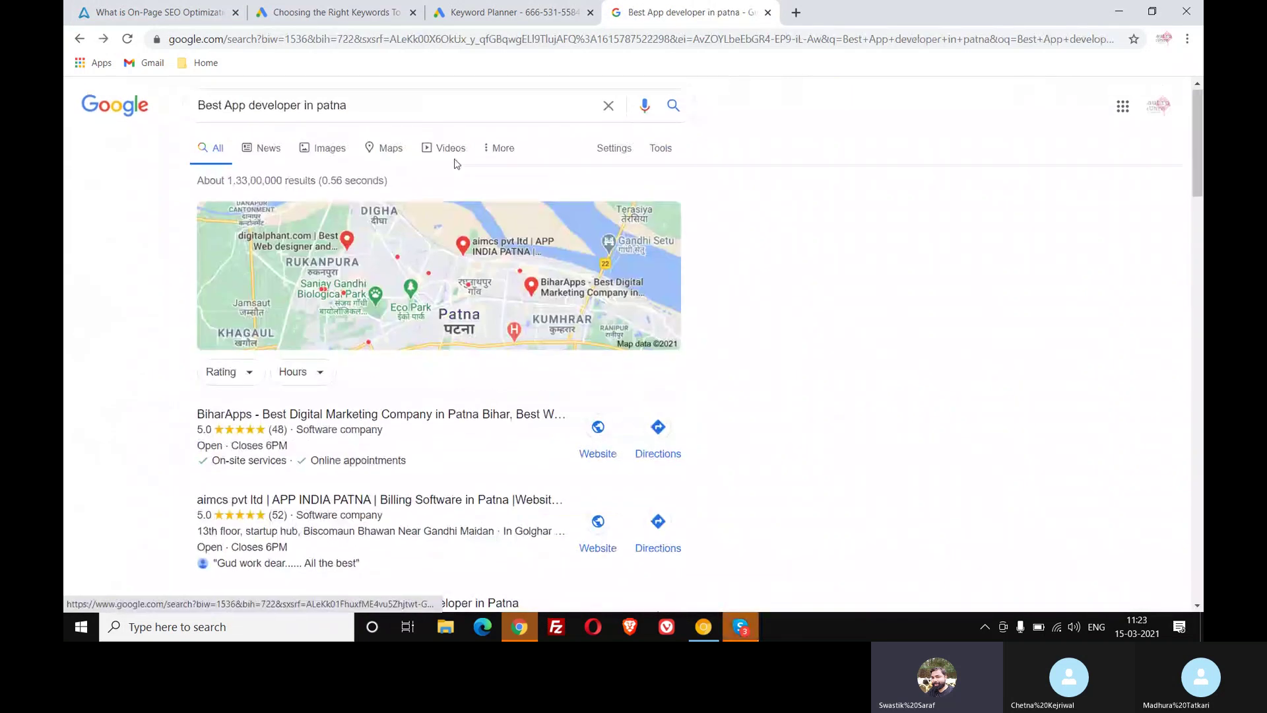
{"action": "left_click_drag", "start_coordinate": [347, 108], "coordinate": [241, 127]}
{"action": "right_click", "coordinate": [250, 101]}
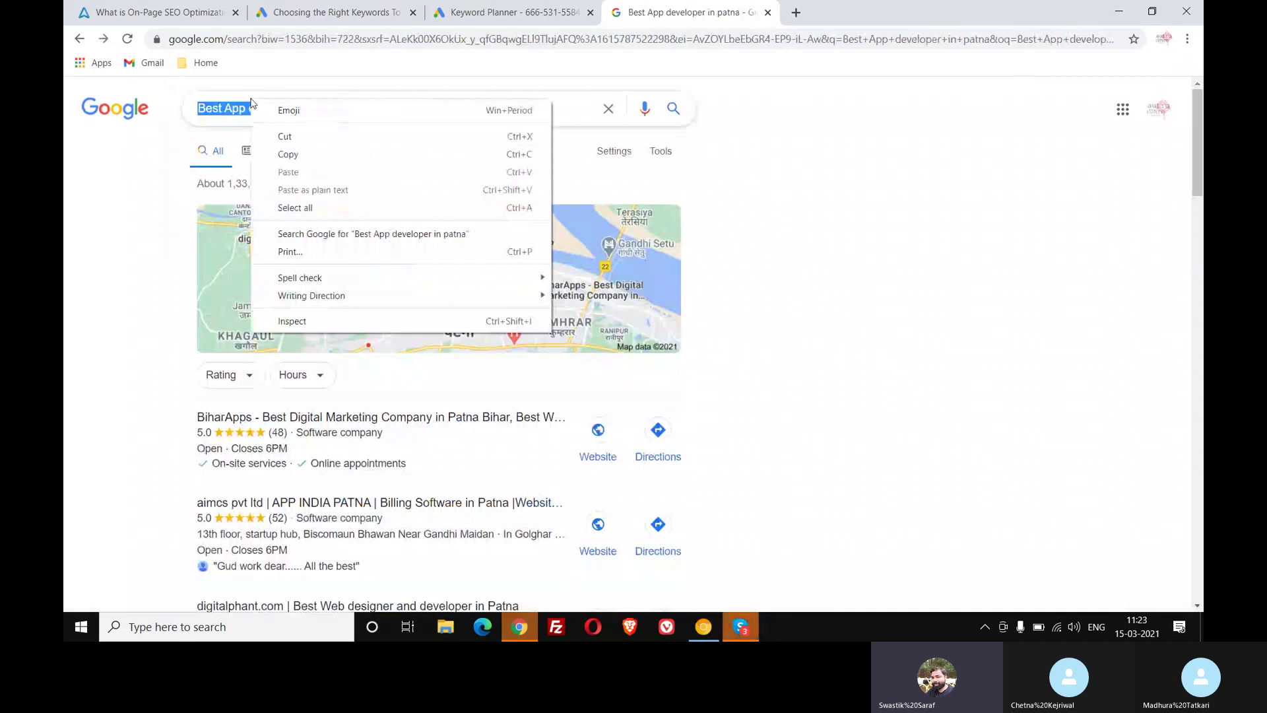
{"action": "left_click", "coordinate": [285, 157]}
{"action": "left_click", "coordinate": [527, 6]}
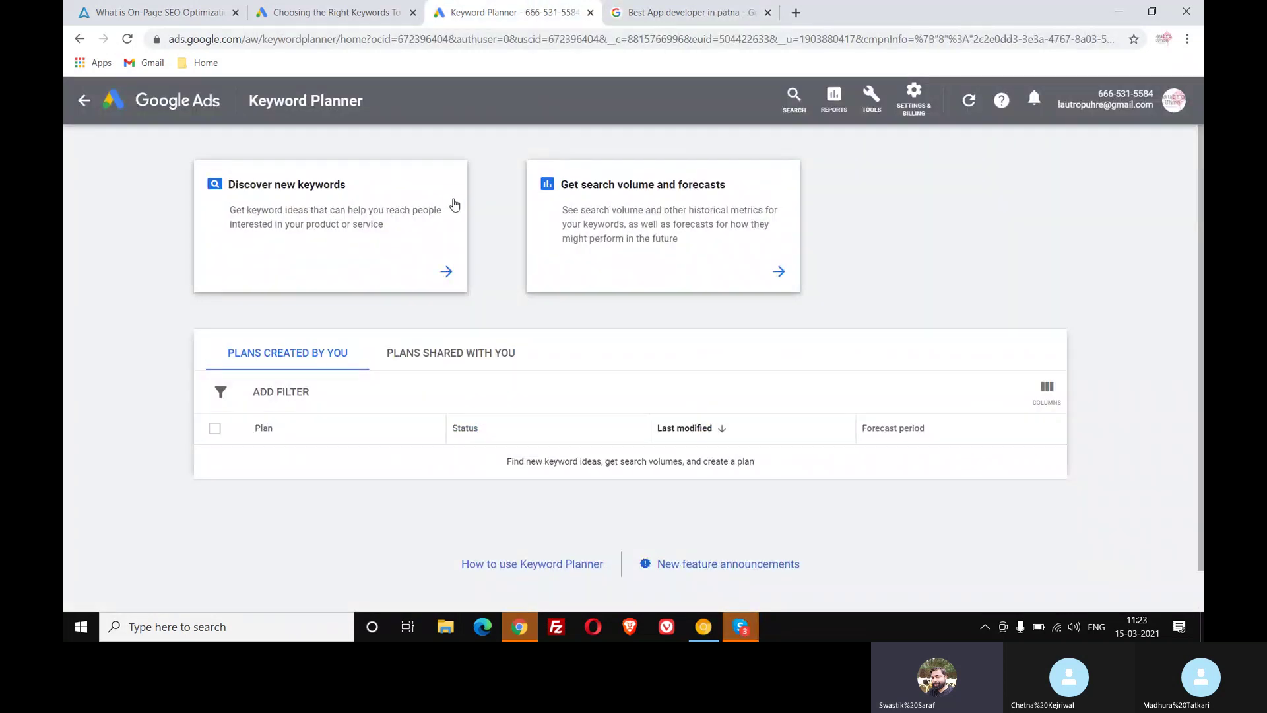
Step: Review the on-page SEO article's section on the presence and density of keywords in key positions, and return to Keyword Planner
{"action": "left_click", "coordinate": [285, 195]}
{"action": "left_click", "coordinate": [128, 9]}
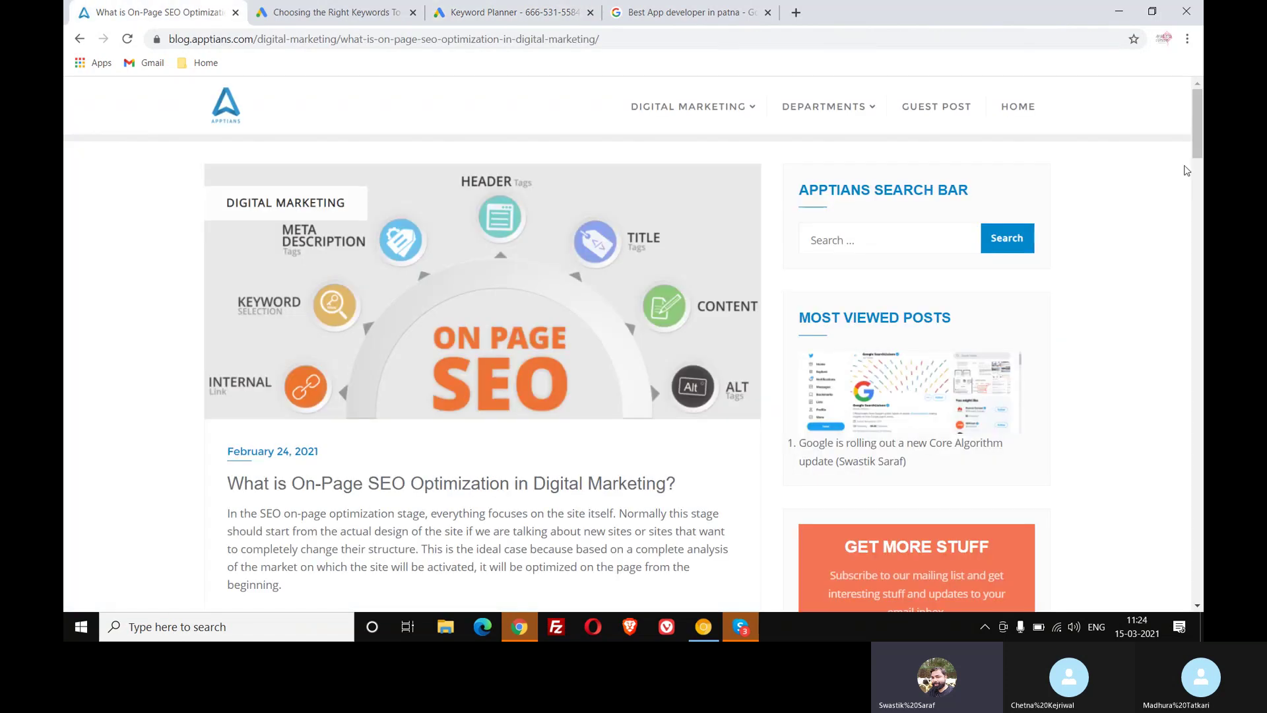
{"action": "left_click_drag", "start_coordinate": [1201, 152], "coordinate": [1201, 307]}
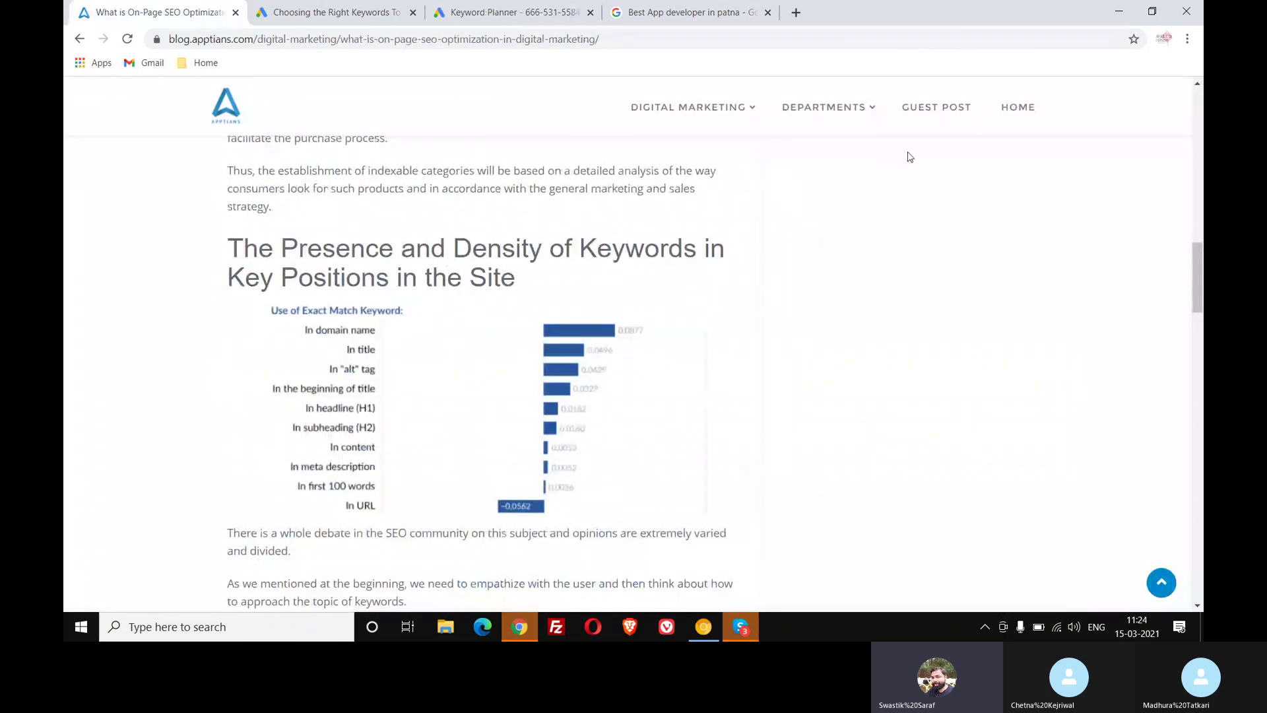
{"action": "left_click", "coordinate": [466, 4]}
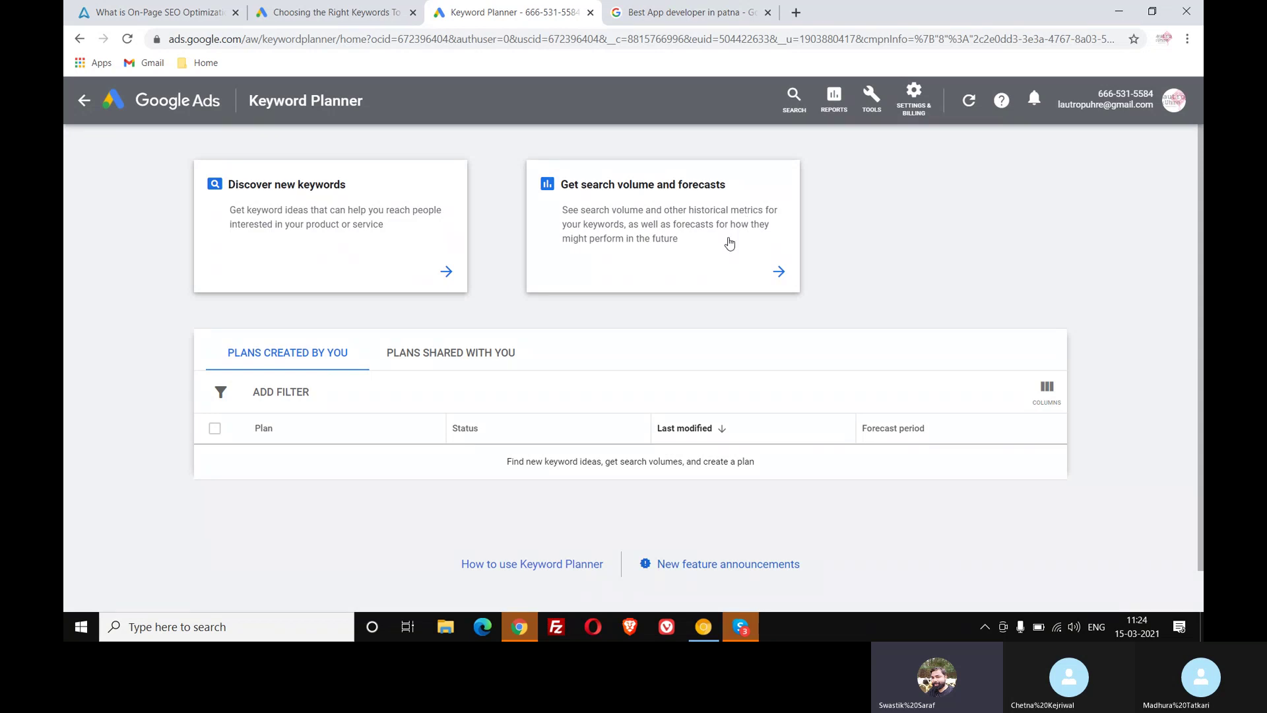
Step: Discover new keywords for "Best App developer in patna" and widen the keyword column of the results table to show full phrases
{"action": "left_click", "coordinate": [424, 257]}
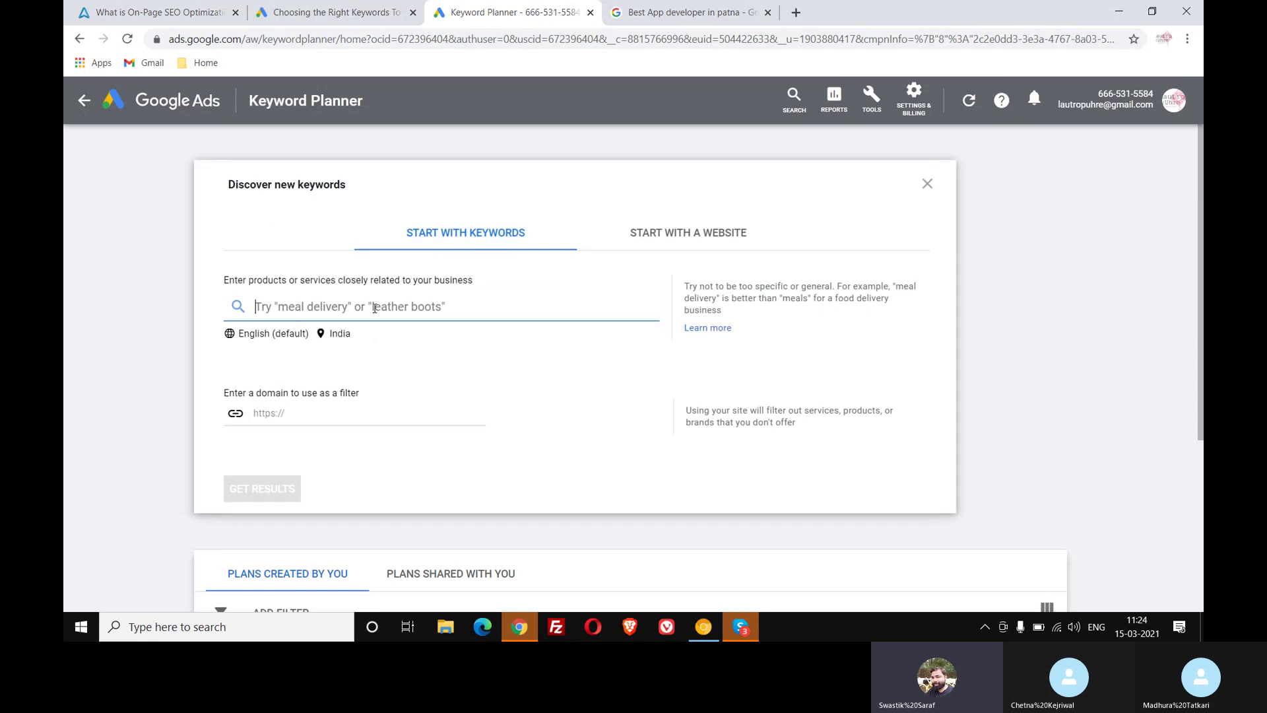
{"action": "right_click", "coordinate": [374, 308]}
{"action": "left_click", "coordinate": [428, 432]}
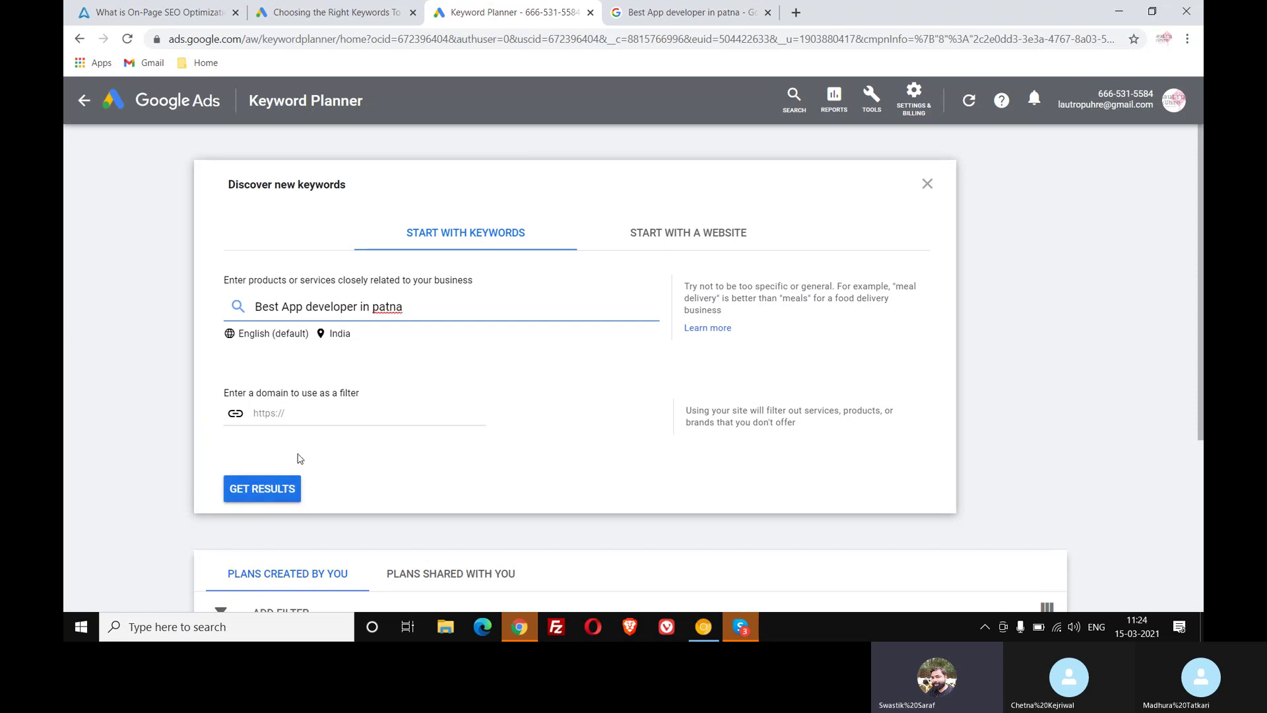
{"action": "key", "text": "Return"}
{"action": "left_click", "coordinate": [255, 495]}
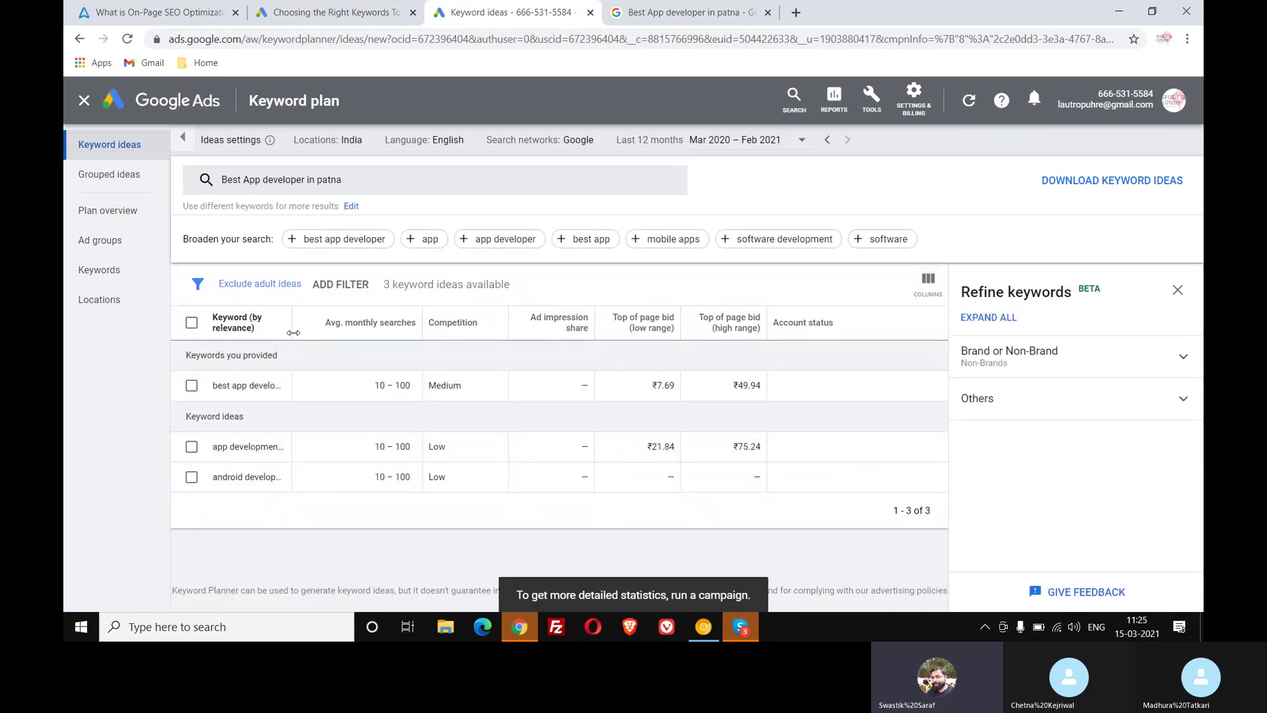
{"action": "left_click_drag", "start_coordinate": [294, 320], "coordinate": [423, 321]}
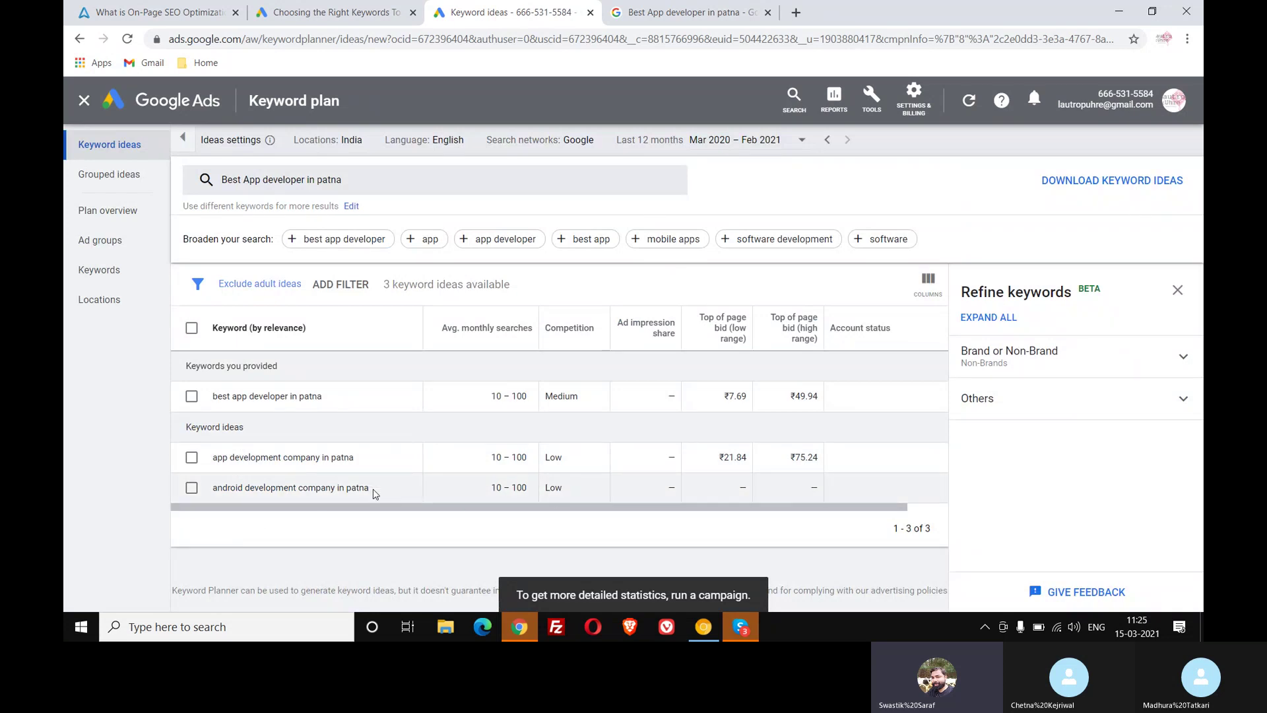
Step: Add the keyword idea "android development company in patna" to the search keywords
{"action": "left_click_drag", "start_coordinate": [373, 490], "coordinate": [214, 487]}
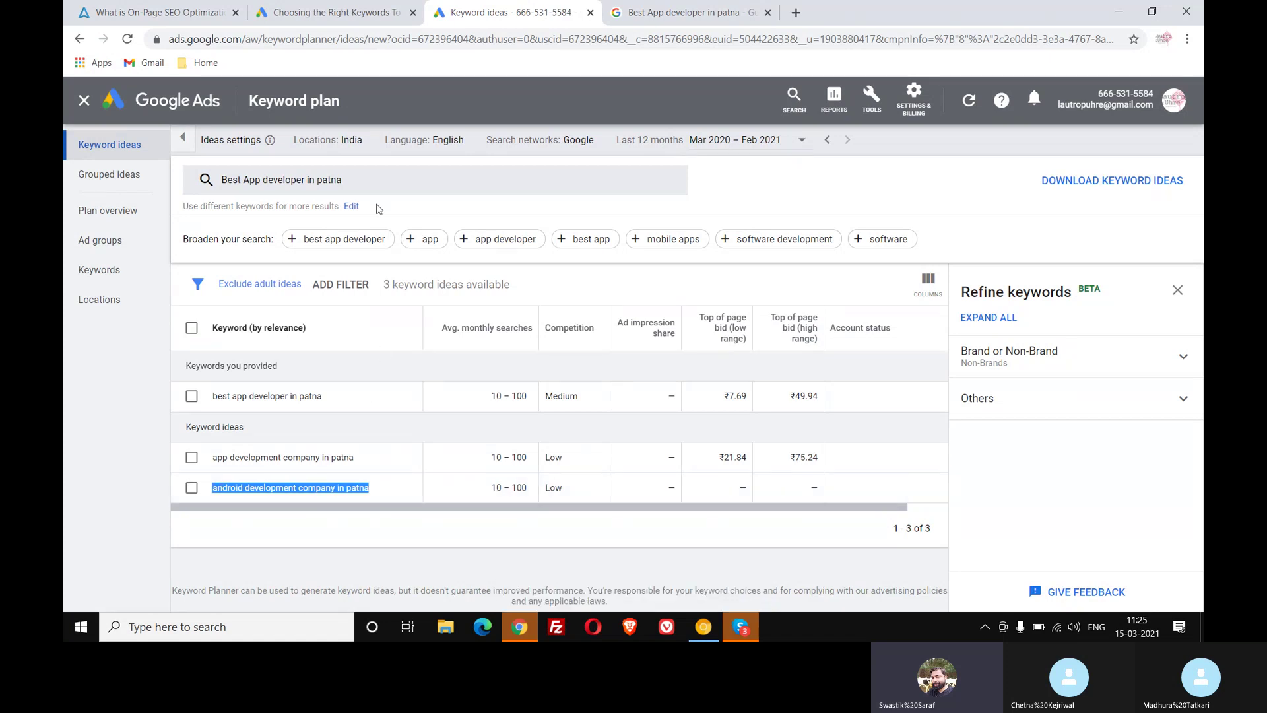
{"action": "left_click", "coordinate": [389, 186]}
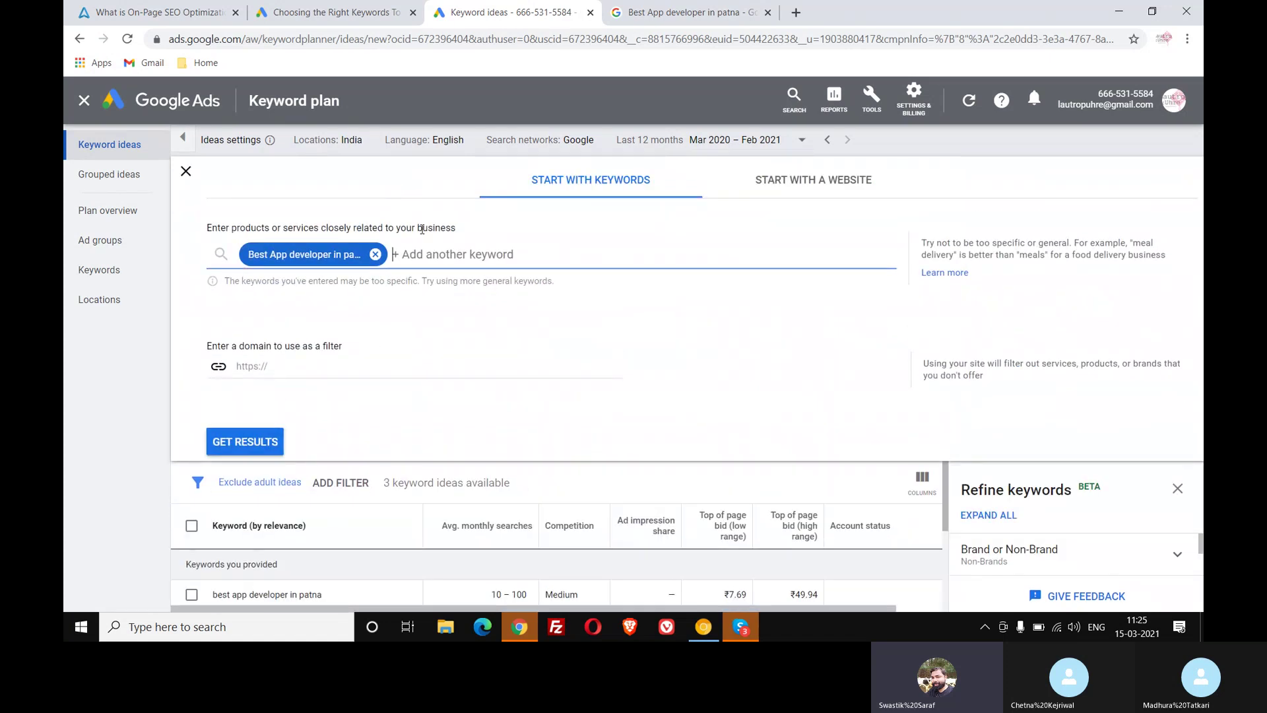
{"action": "key", "text": "ctrl+v"}
{"action": "left_click", "coordinate": [520, 311]}
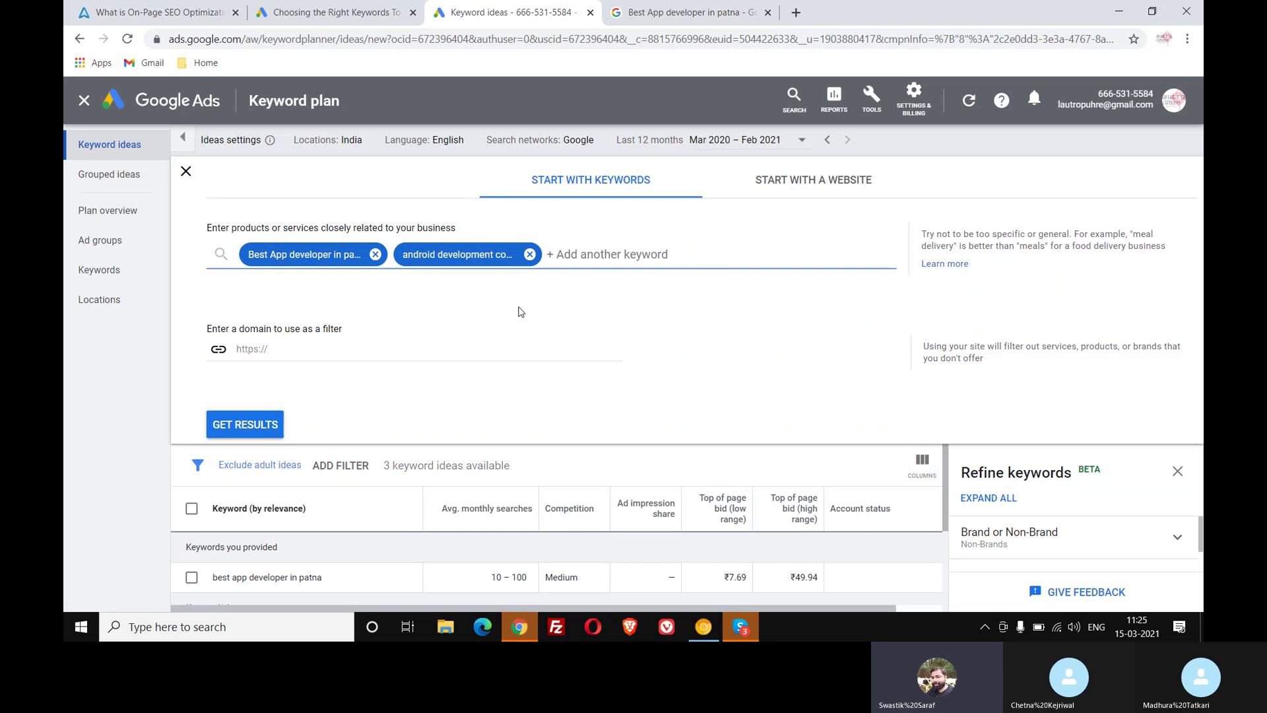
Step: Add the keyword idea "app development company in patna" to the search keywords and get the updated results
{"action": "scroll", "coordinate": [339, 554], "scroll_direction": "down", "scroll_amount": 3}
{"action": "scroll", "coordinate": [340, 565], "scroll_direction": "up", "scroll_amount": 1}
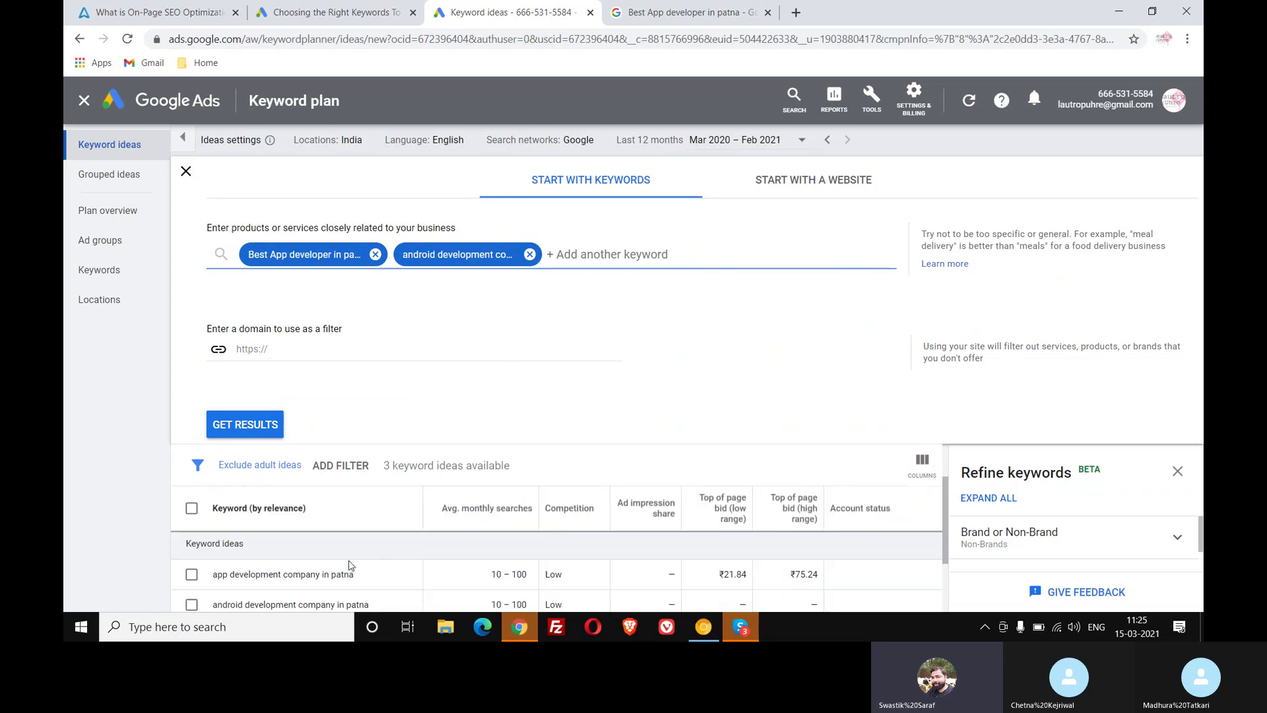
{"action": "left_click_drag", "start_coordinate": [371, 585], "coordinate": [212, 583]}
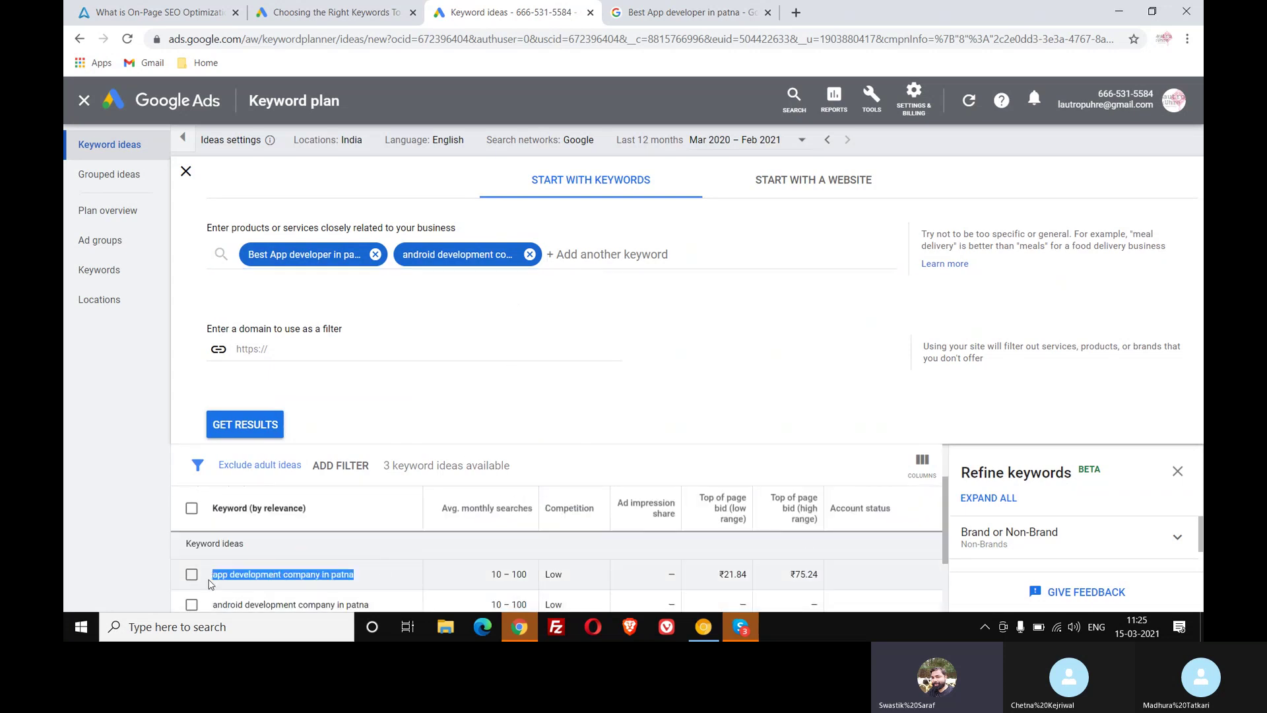
{"action": "left_click", "coordinate": [209, 583]}
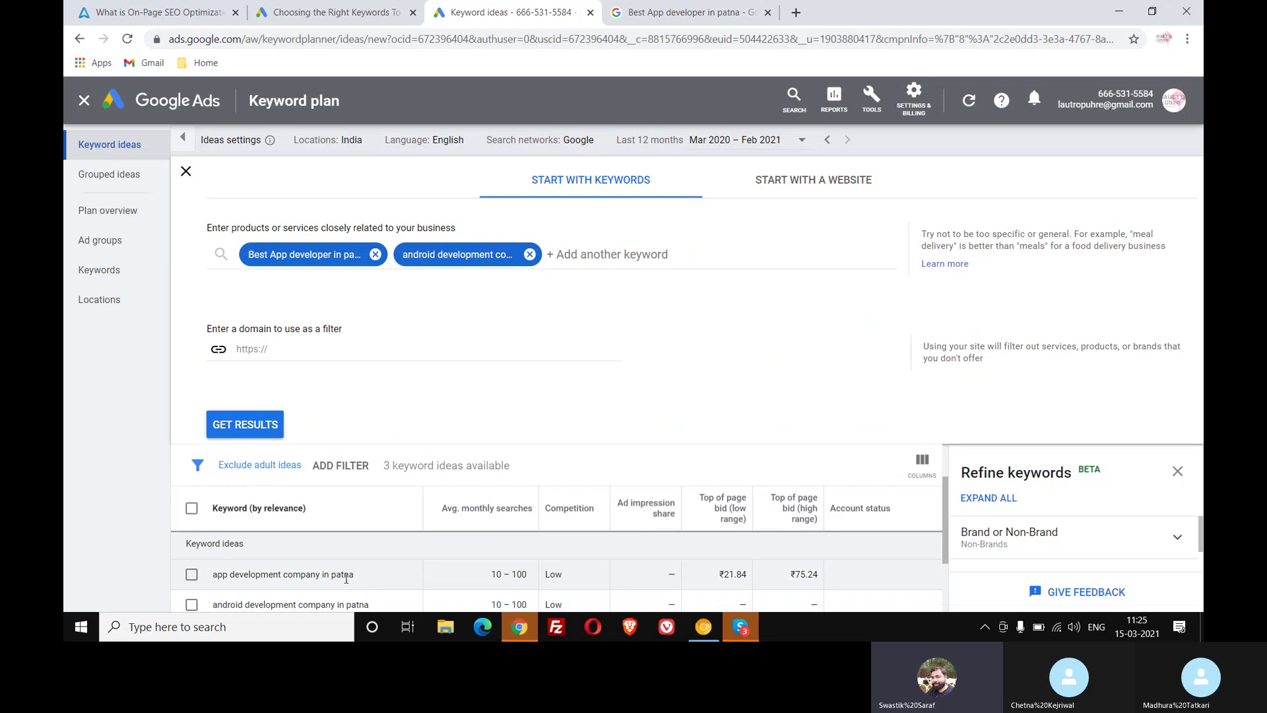
{"action": "left_click_drag", "start_coordinate": [355, 576], "coordinate": [215, 579]}
{"action": "key", "text": "ctrl+c"}
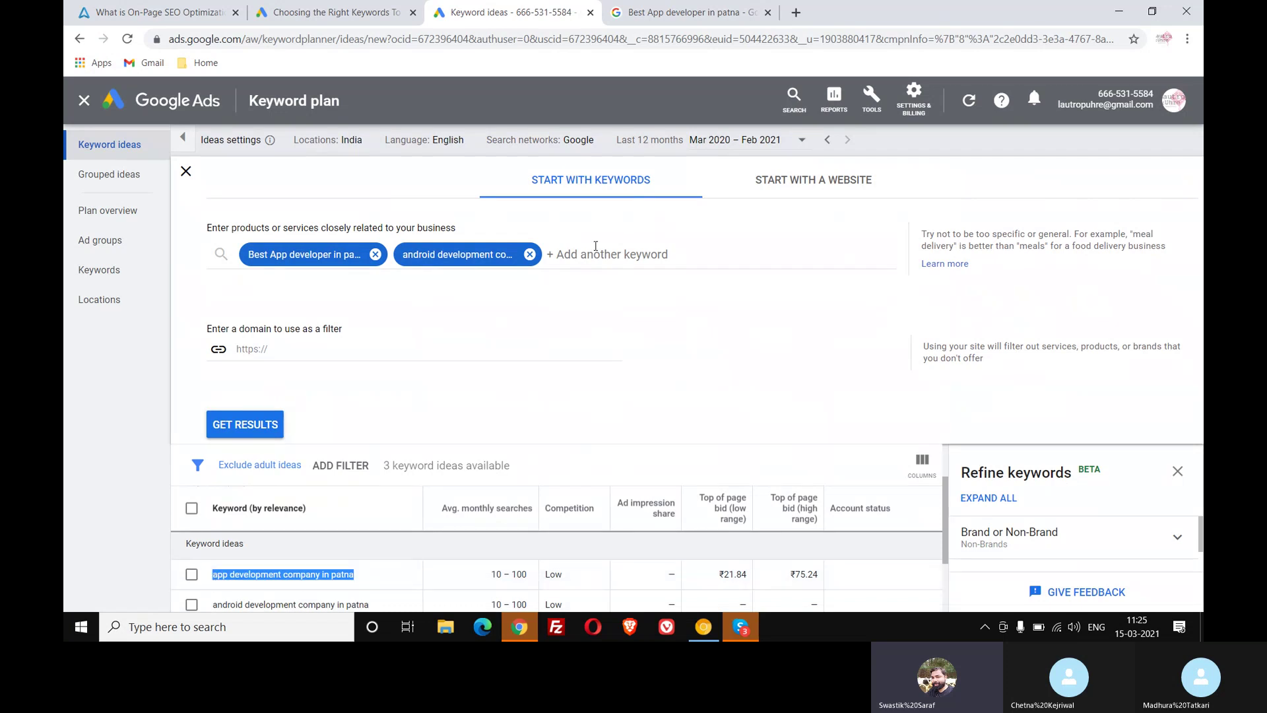
{"action": "left_click", "coordinate": [595, 249]}
{"action": "key", "text": "ctrl+v"}
{"action": "key", "text": "Return"}
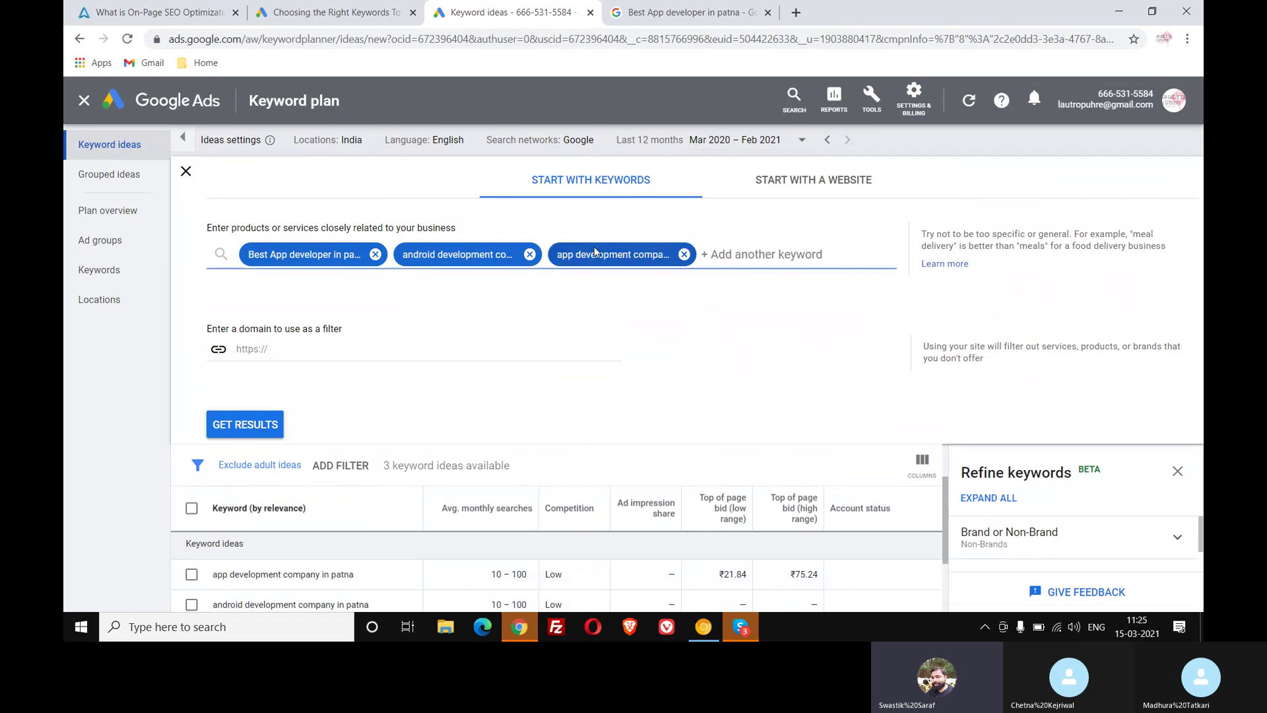
{"action": "left_click", "coordinate": [241, 425]}
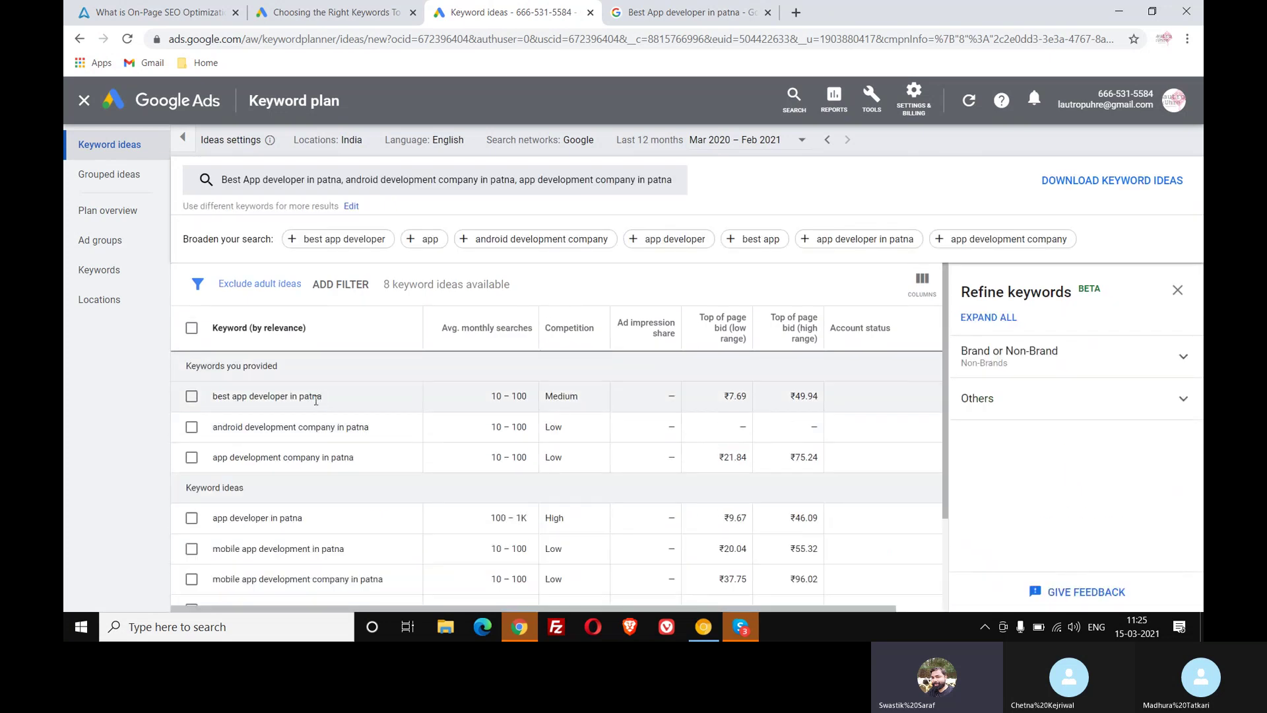
Step: Examine the keyword ideas' monthly searches, competition and top-of-page bids, highlighting "app developer in patna"
{"action": "scroll", "coordinate": [352, 461], "scroll_direction": "down", "scroll_amount": 2}
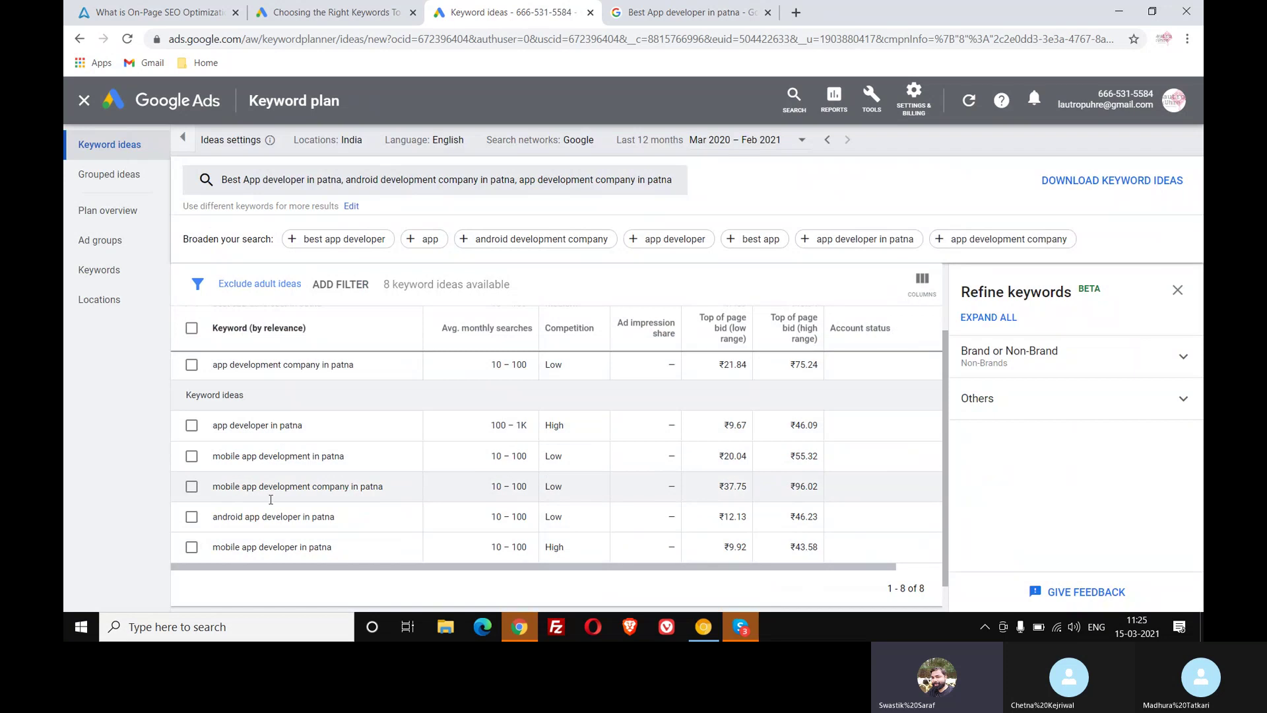
{"action": "left_click_drag", "start_coordinate": [308, 427], "coordinate": [211, 426]}
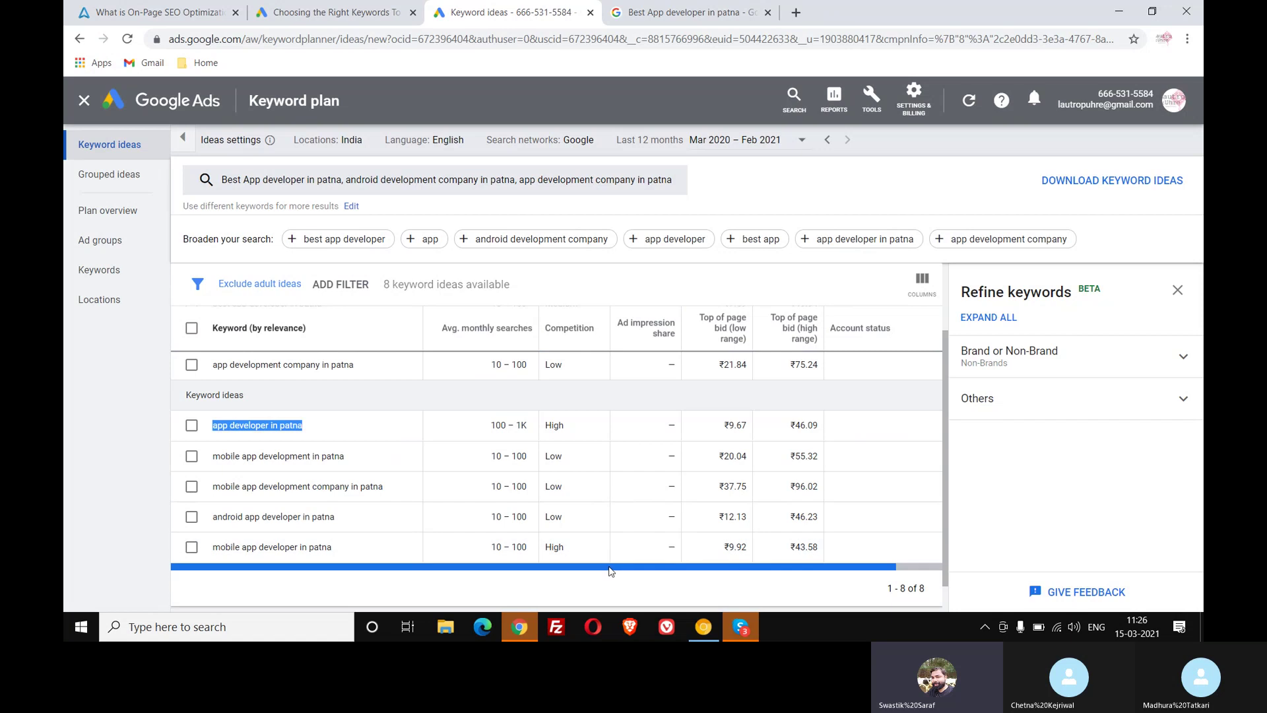
{"action": "mouse_move", "coordinate": [612, 569]}
{"action": "left_mouse_down"}
{"action": "mouse_move", "coordinate": [658, 566]}
{"action": "mouse_move", "coordinate": [614, 568]}
{"action": "left_mouse_up"}
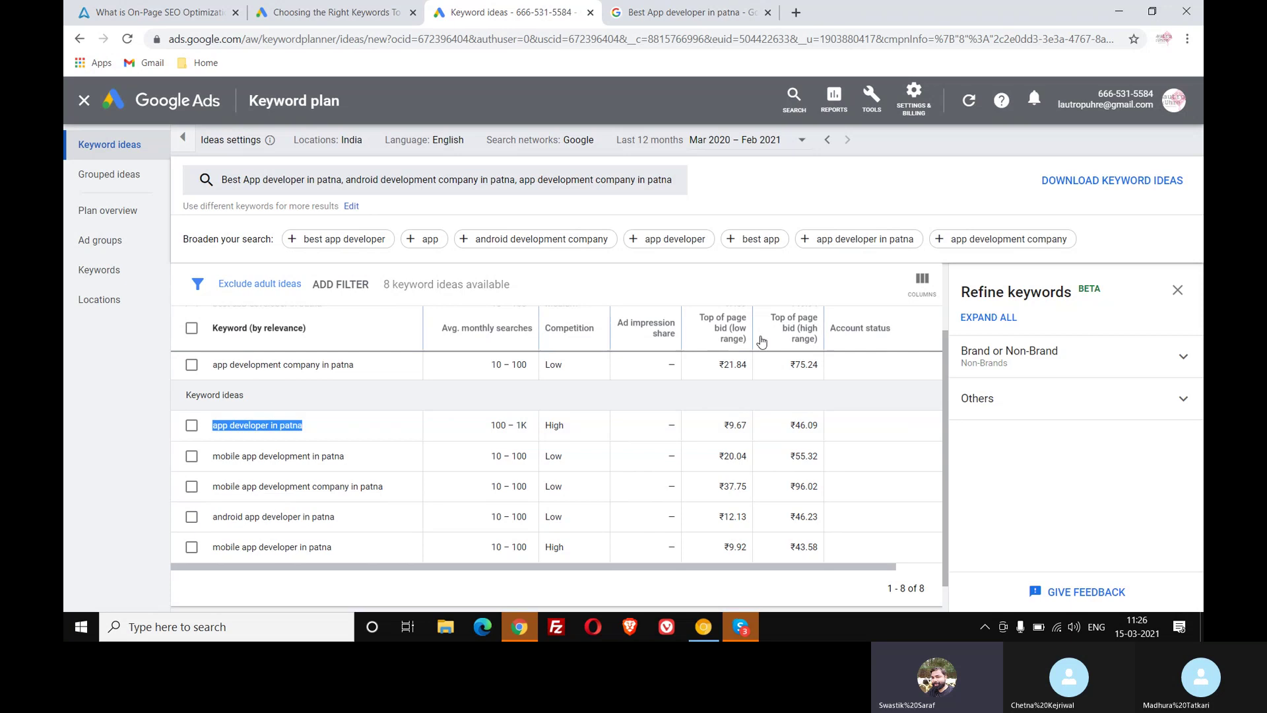
{"action": "mouse_move", "coordinate": [763, 340]}
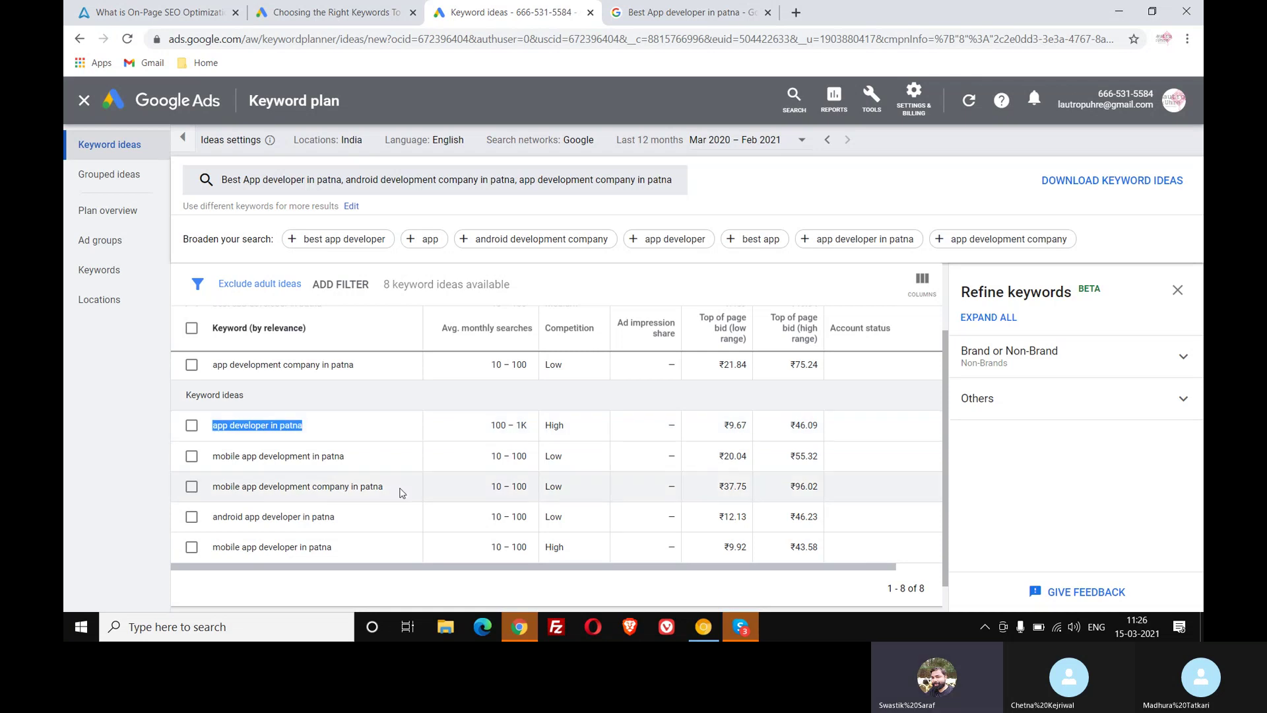
Step: Add the keyword idea "app developer in patna" to the search keywords
{"action": "right_click", "coordinate": [274, 430]}
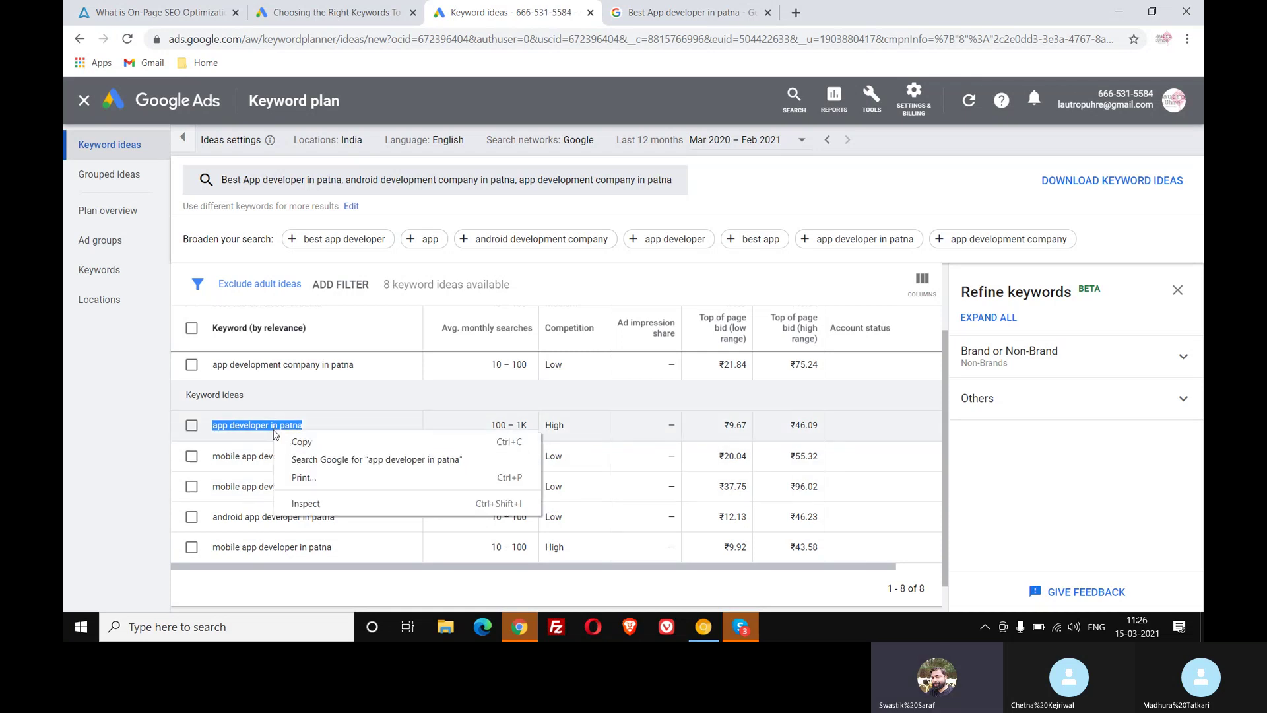
{"action": "left_click", "coordinate": [293, 439]}
{"action": "left_click", "coordinate": [495, 194]}
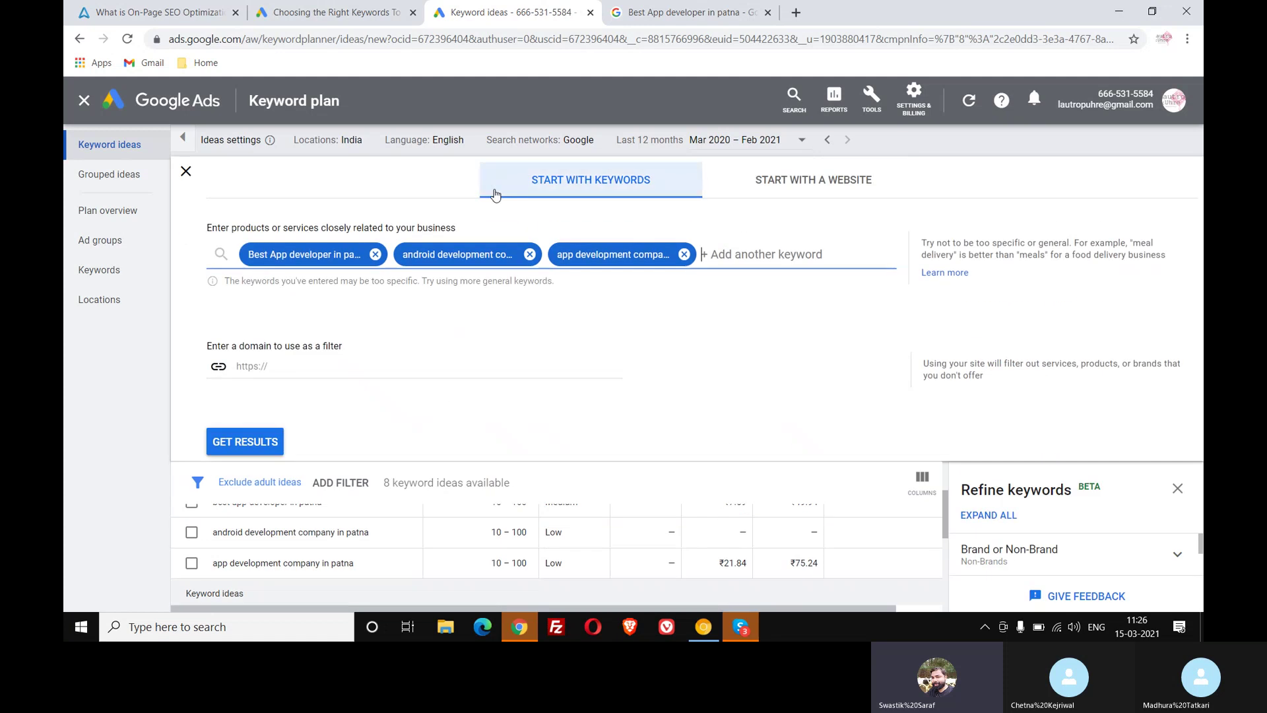
{"action": "key", "text": "ctrl+v"}
{"action": "key", "text": "Return"}
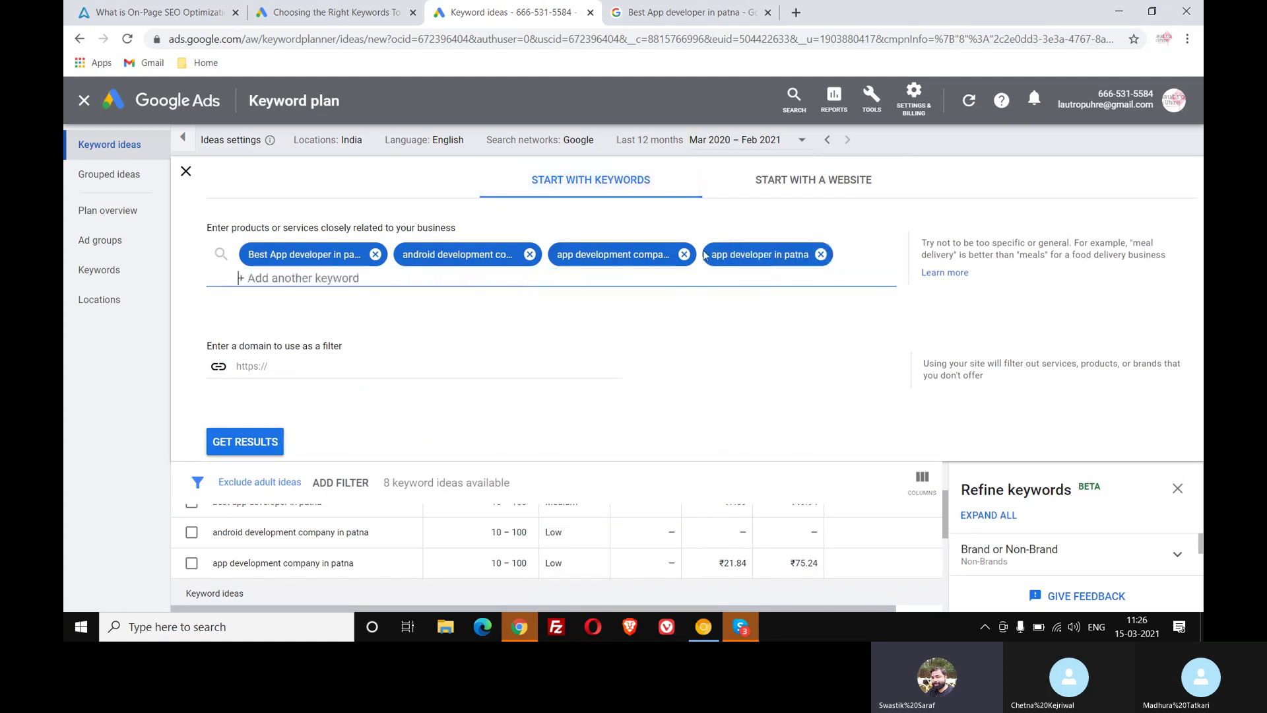
Step: Add the keyword idea "mobile app development in patna" to the search keywords
{"action": "scroll", "coordinate": [437, 552], "scroll_direction": "down", "scroll_amount": 1}
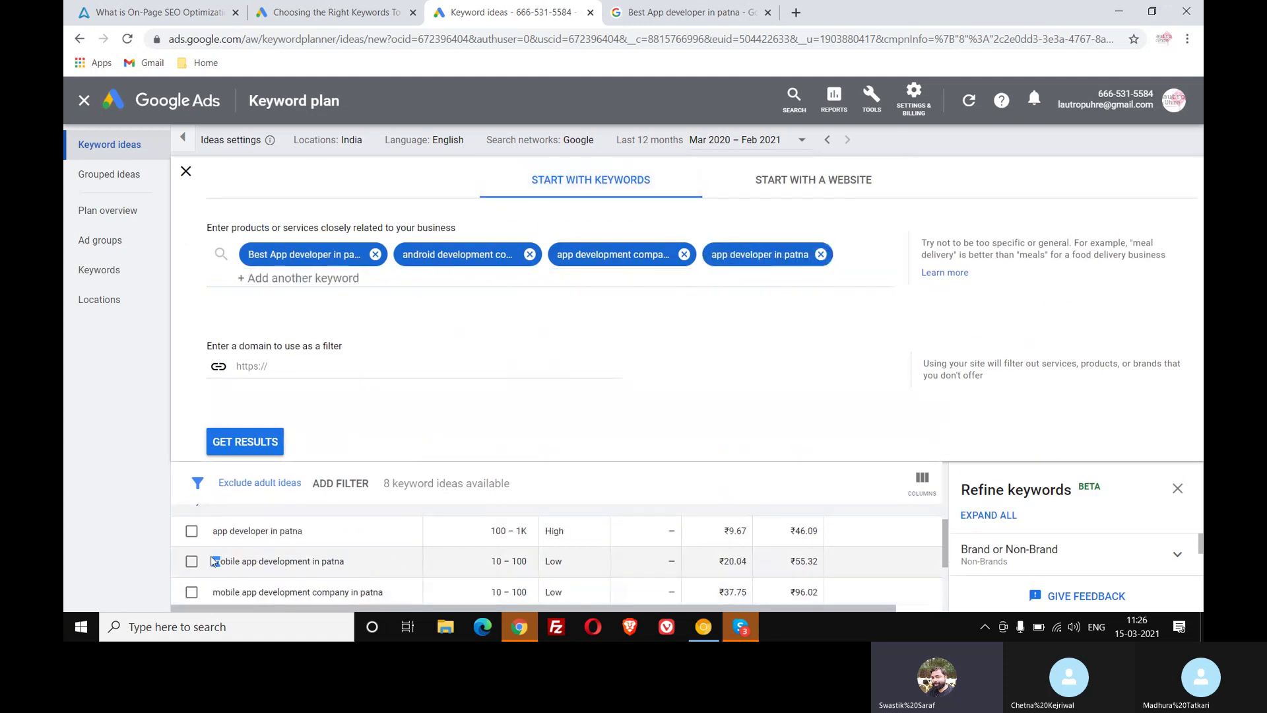
{"action": "left_click_drag", "start_coordinate": [345, 563], "coordinate": [206, 571]}
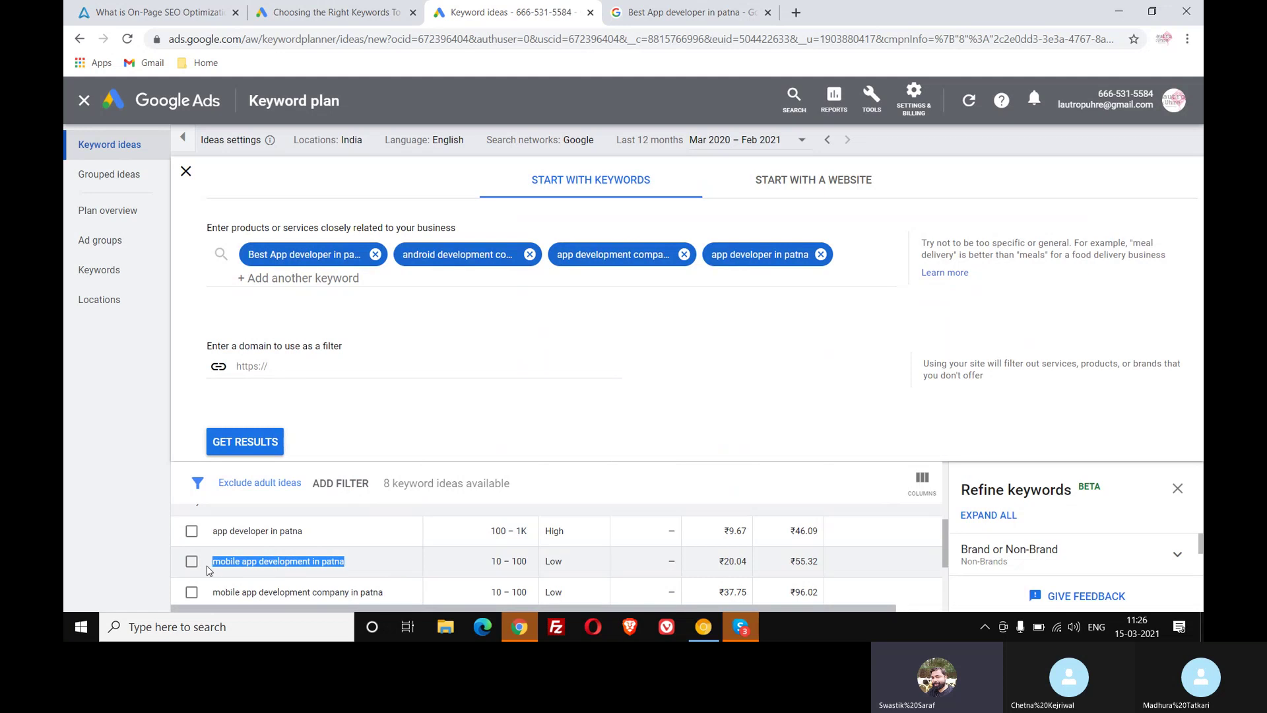
{"action": "left_click", "coordinate": [399, 279]}
{"action": "key", "text": "ctrl+v"}
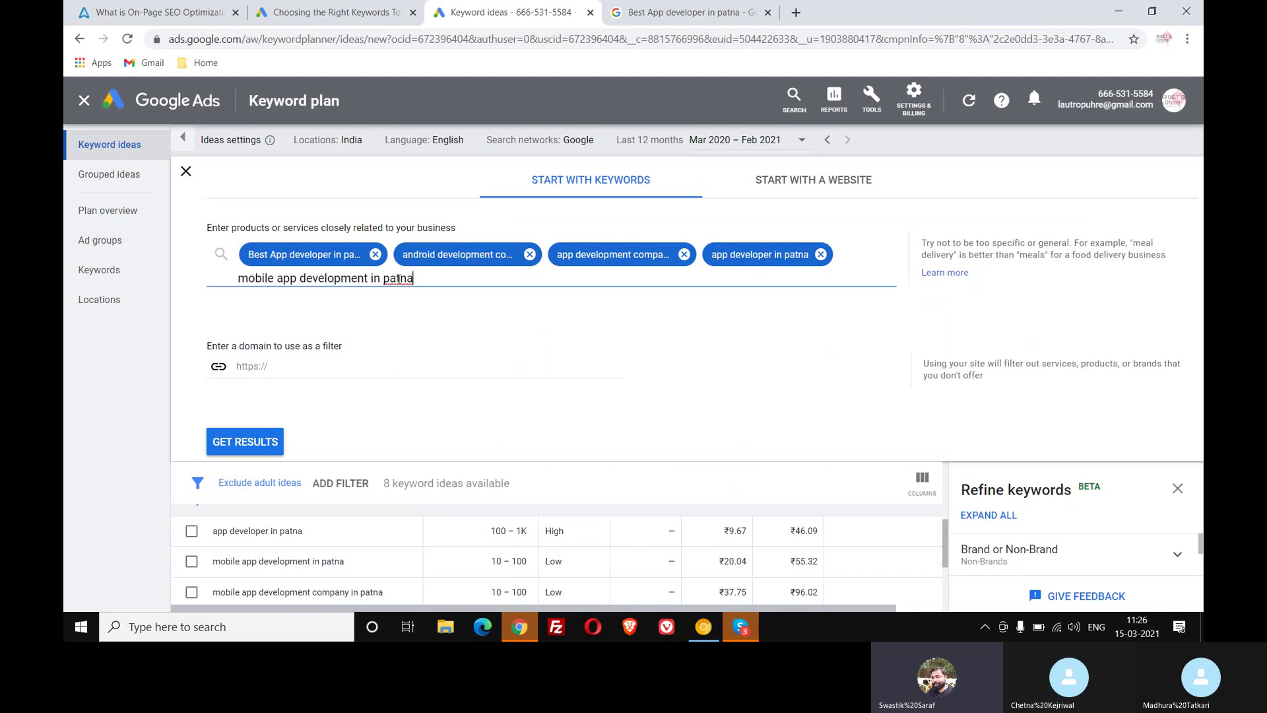
{"action": "key", "text": "Return"}
Step: Add the keyword idea "mobile app development company in patna" to the search keywords
{"action": "scroll", "coordinate": [376, 565], "scroll_direction": "down", "scroll_amount": 2}
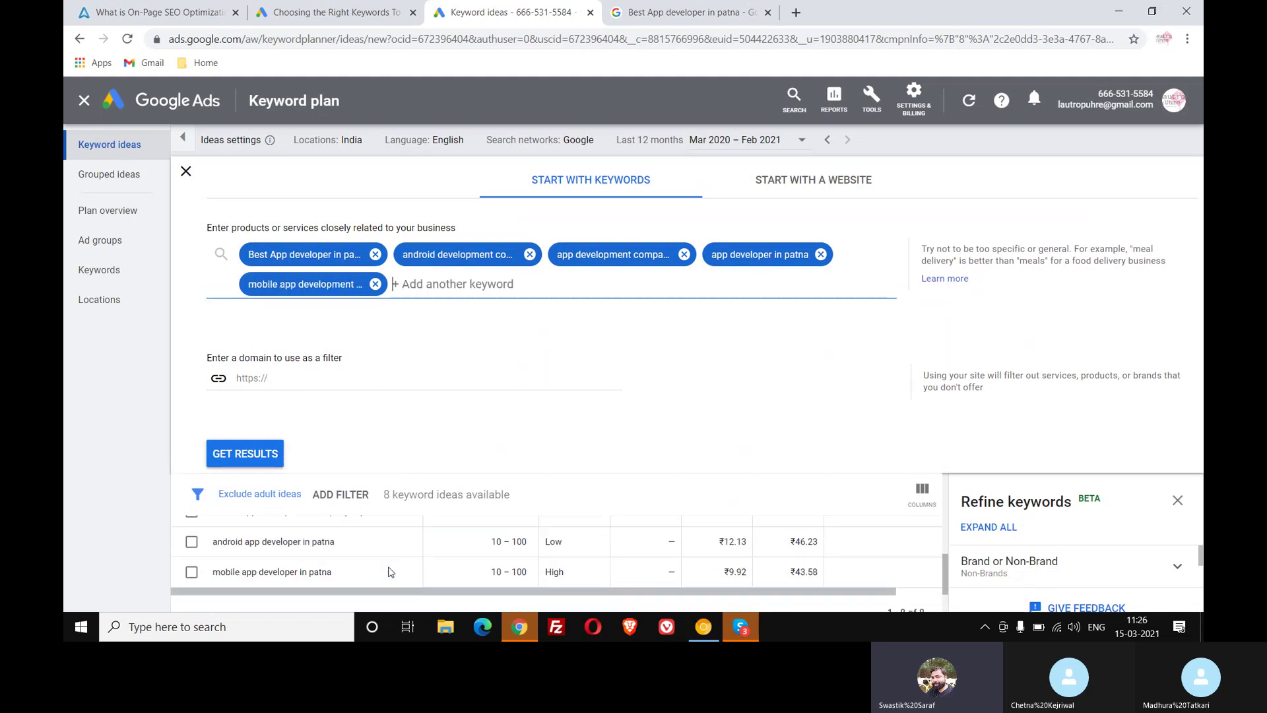
{"action": "scroll", "coordinate": [379, 574], "scroll_direction": "up", "scroll_amount": 3}
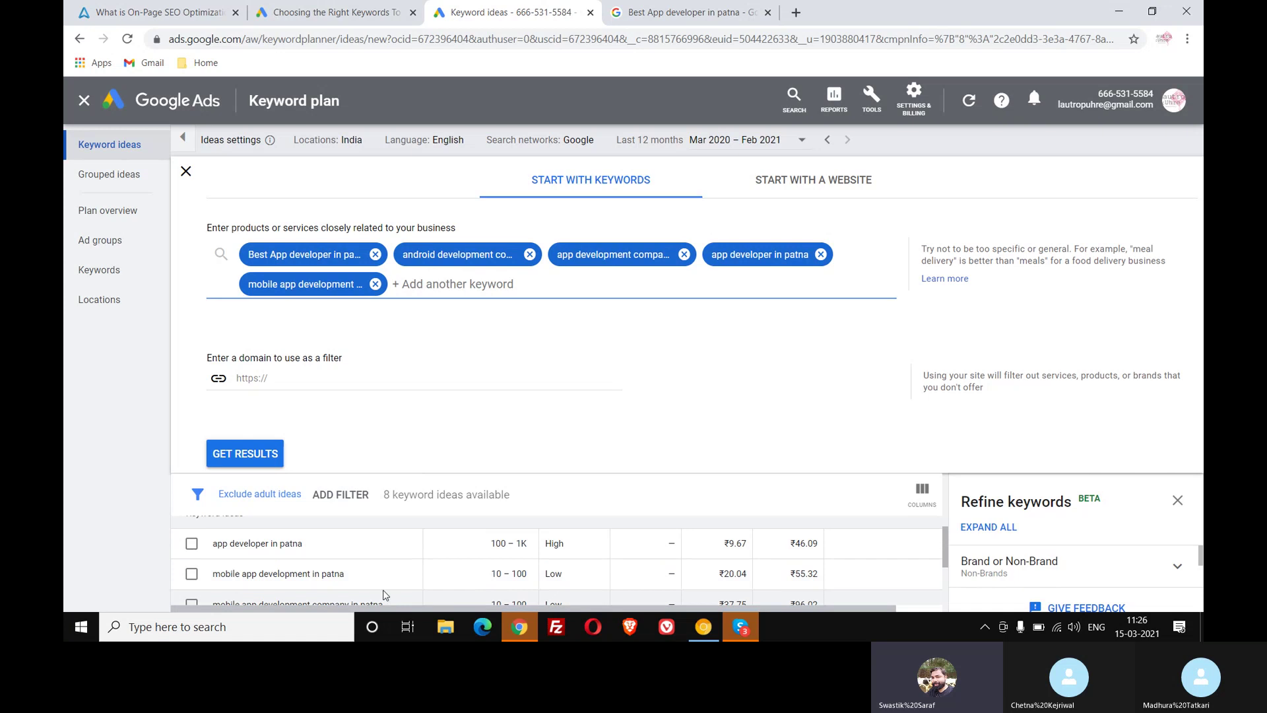
{"action": "scroll", "coordinate": [398, 606], "scroll_direction": "down", "scroll_amount": 1}
{"action": "left_click_drag", "start_coordinate": [384, 547], "coordinate": [207, 549]}
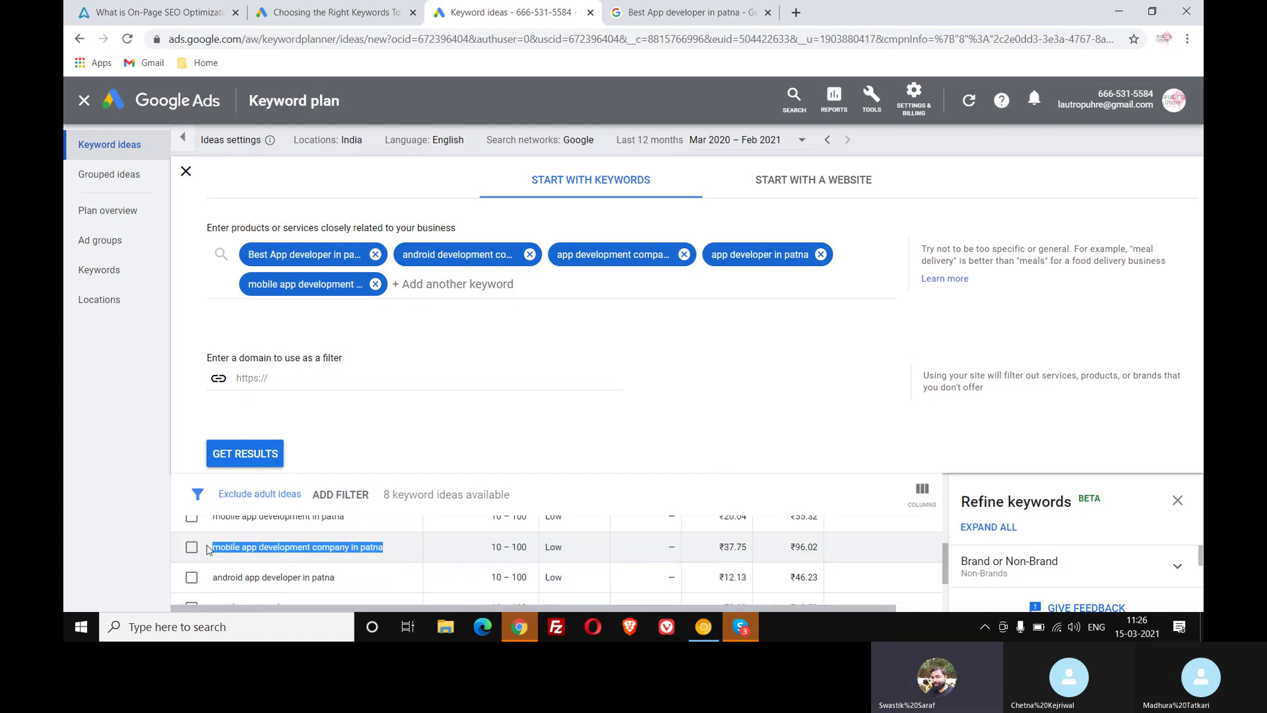
{"action": "key", "text": "ctrl+c"}
{"action": "left_click", "coordinate": [462, 291]}
{"action": "key", "text": "ctrl+v"}
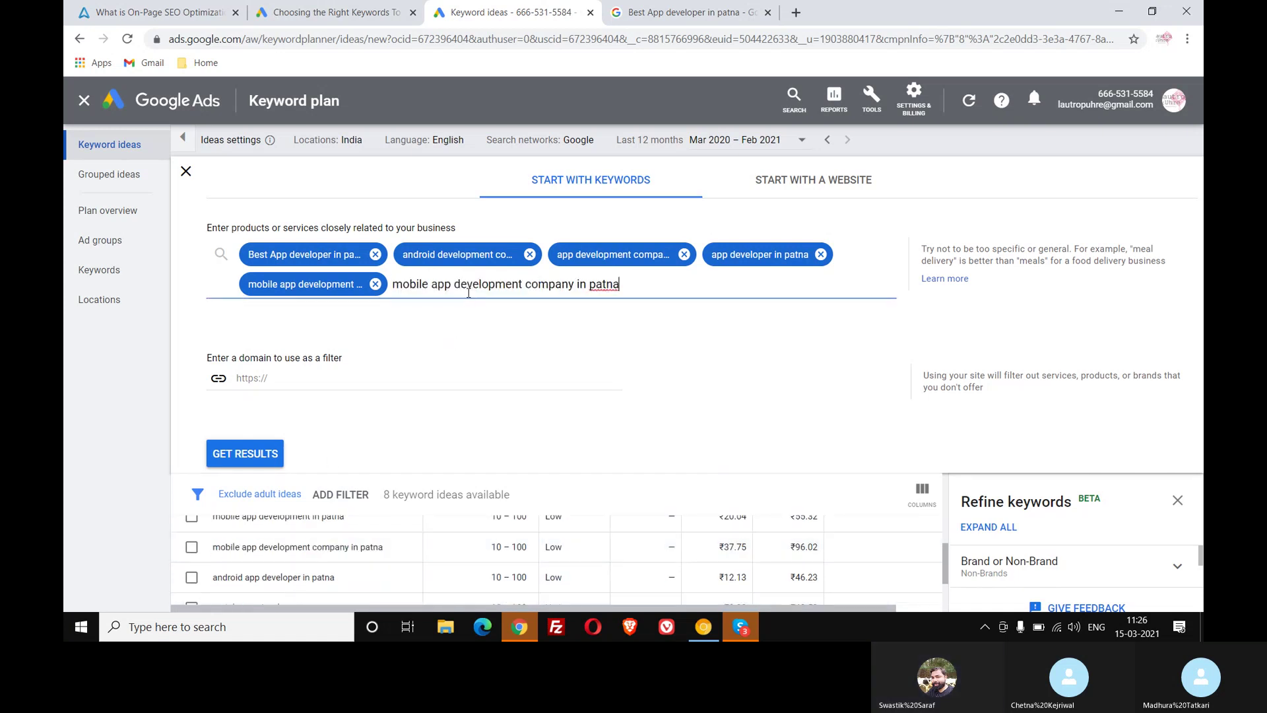
{"action": "key", "text": "Return"}
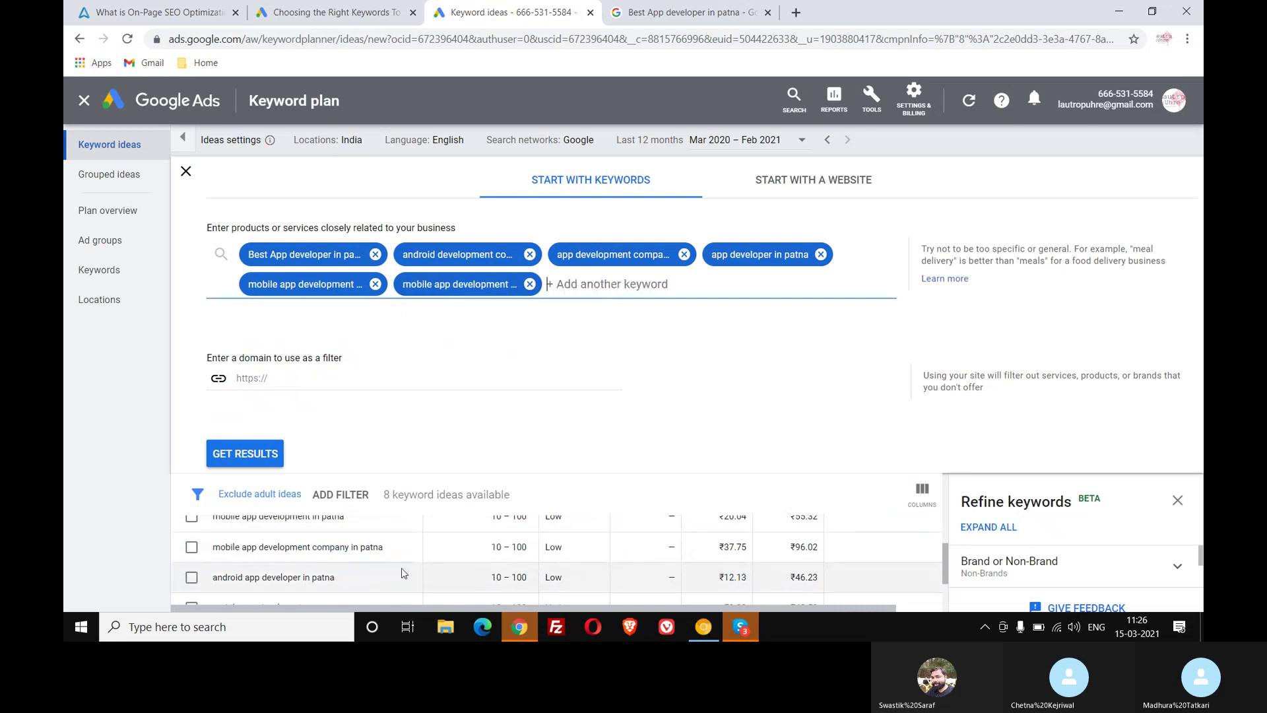
Step: Add the keyword idea "android app developer in patna" to the search keywords
{"action": "left_click_drag", "start_coordinate": [359, 580], "coordinate": [207, 581]}
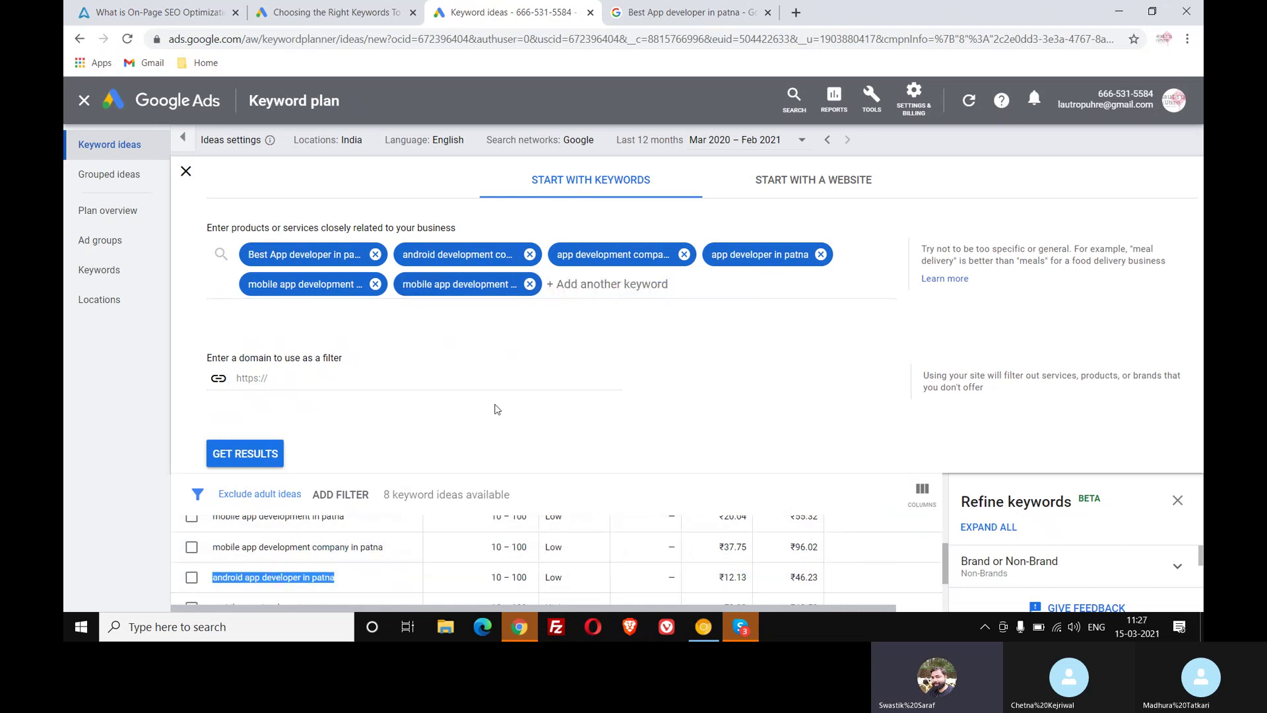
{"action": "key", "text": "ctrl+c"}
{"action": "left_click", "coordinate": [614, 290]}
{"action": "key", "text": "ctrl+v"}
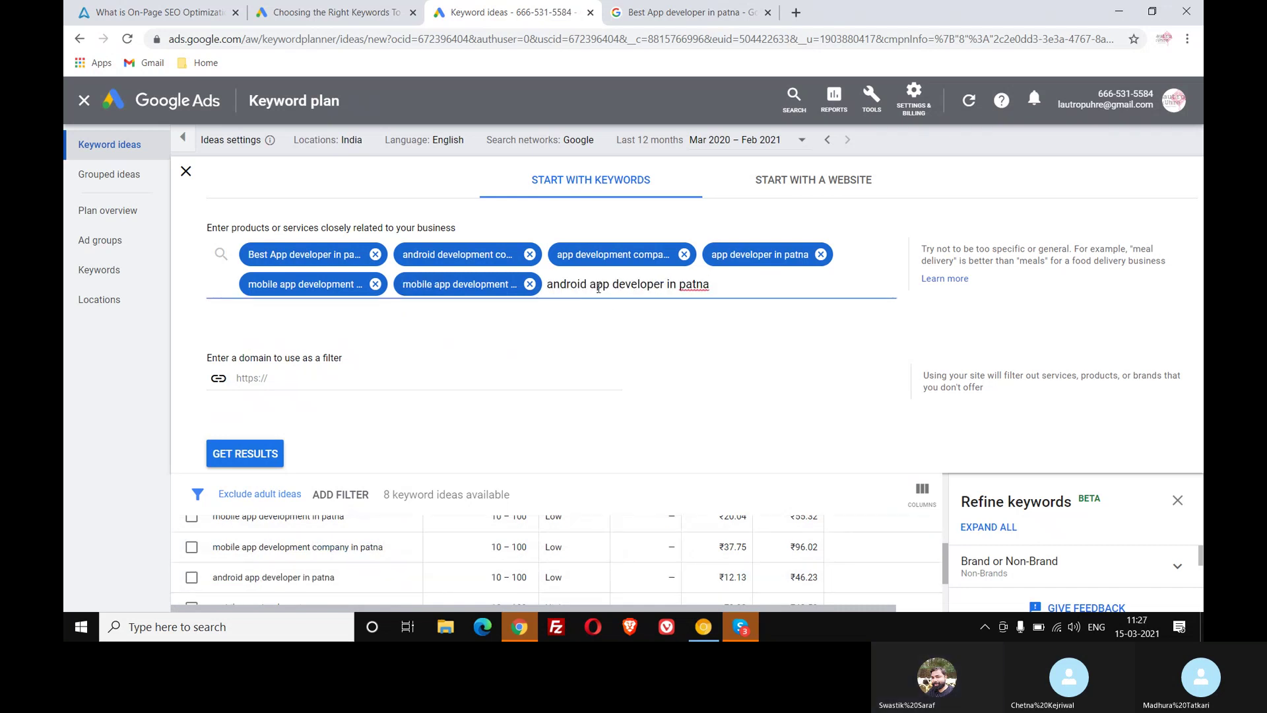
{"action": "key", "text": "Return"}
Step: Add the keyword idea "mobile app developer in patna" to the search keywords and get the updated results
{"action": "scroll", "coordinate": [398, 557], "scroll_direction": "down", "scroll_amount": 3}
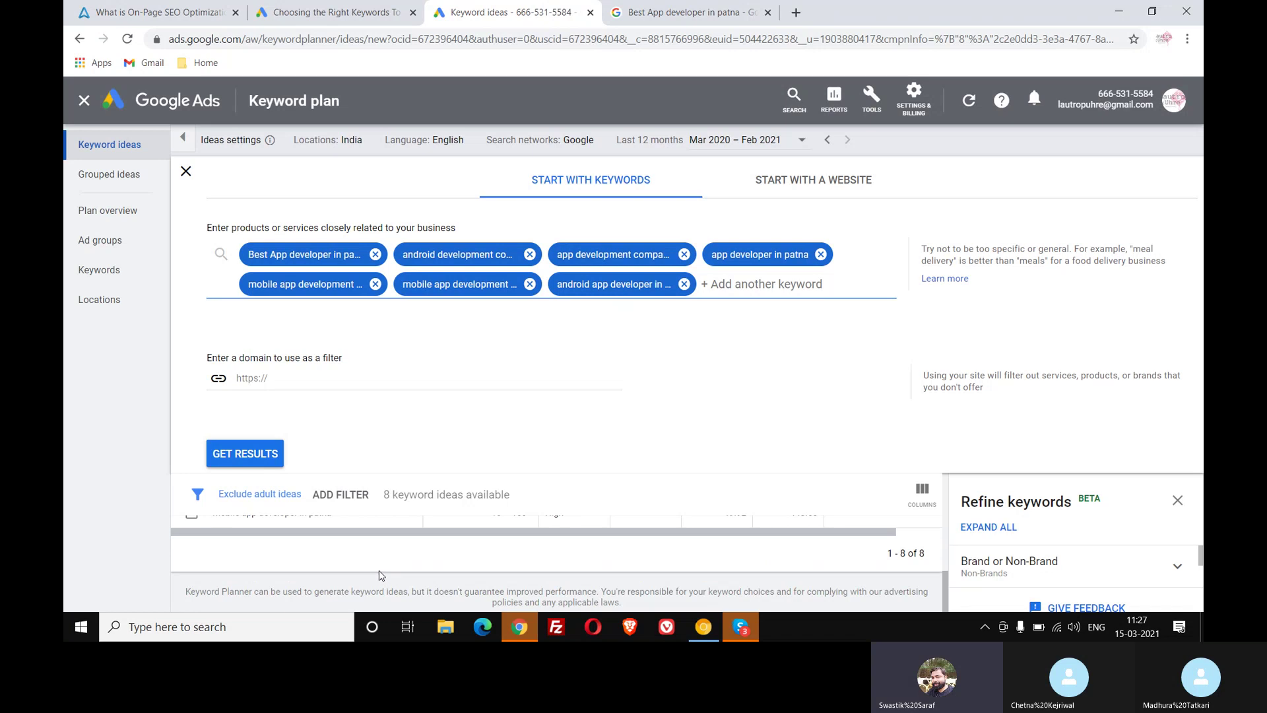
{"action": "scroll", "coordinate": [660, 548], "scroll_direction": "up", "scroll_amount": 1}
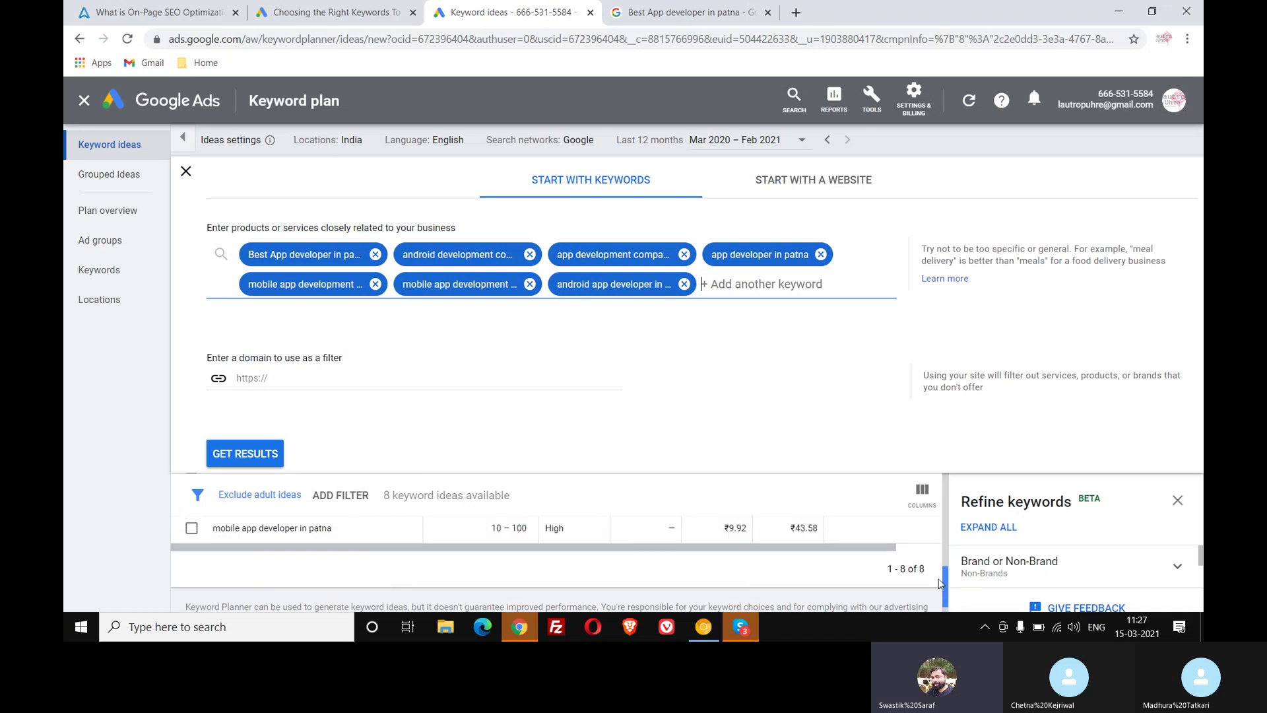
{"action": "left_click_drag", "start_coordinate": [331, 551], "coordinate": [214, 553]}
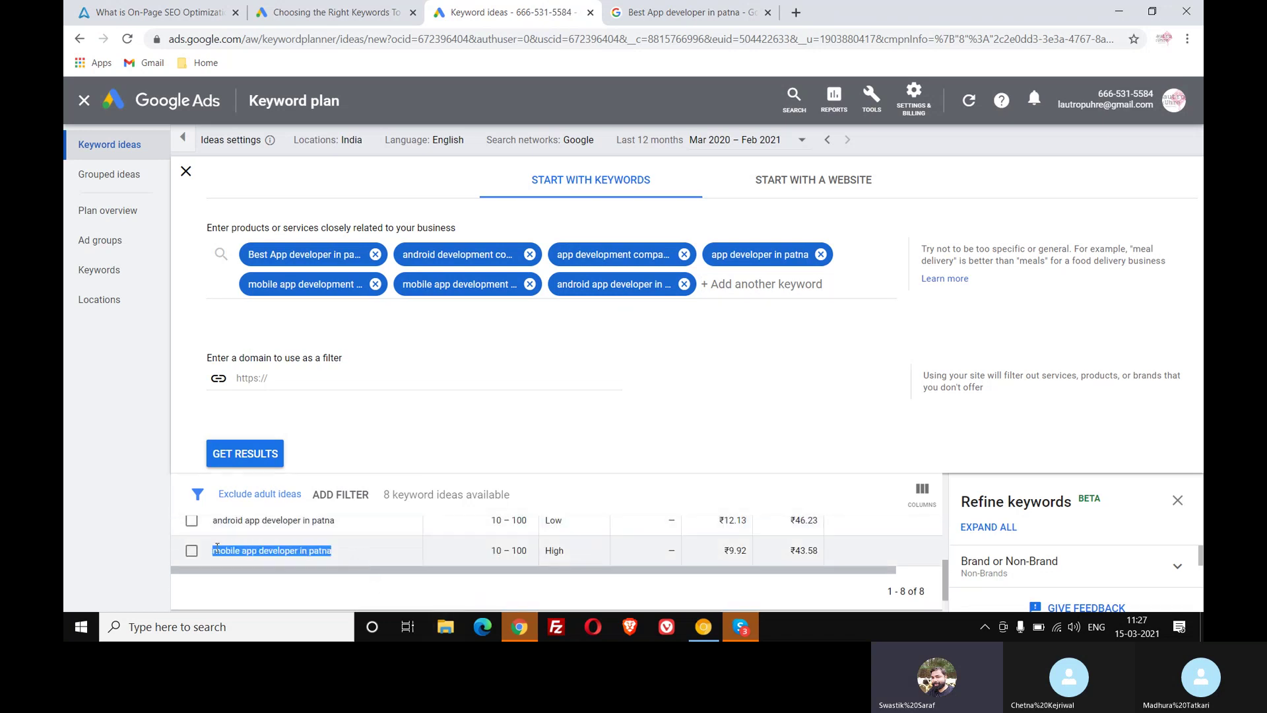
{"action": "key", "text": "ctrl+c"}
{"action": "left_click", "coordinate": [792, 288]}
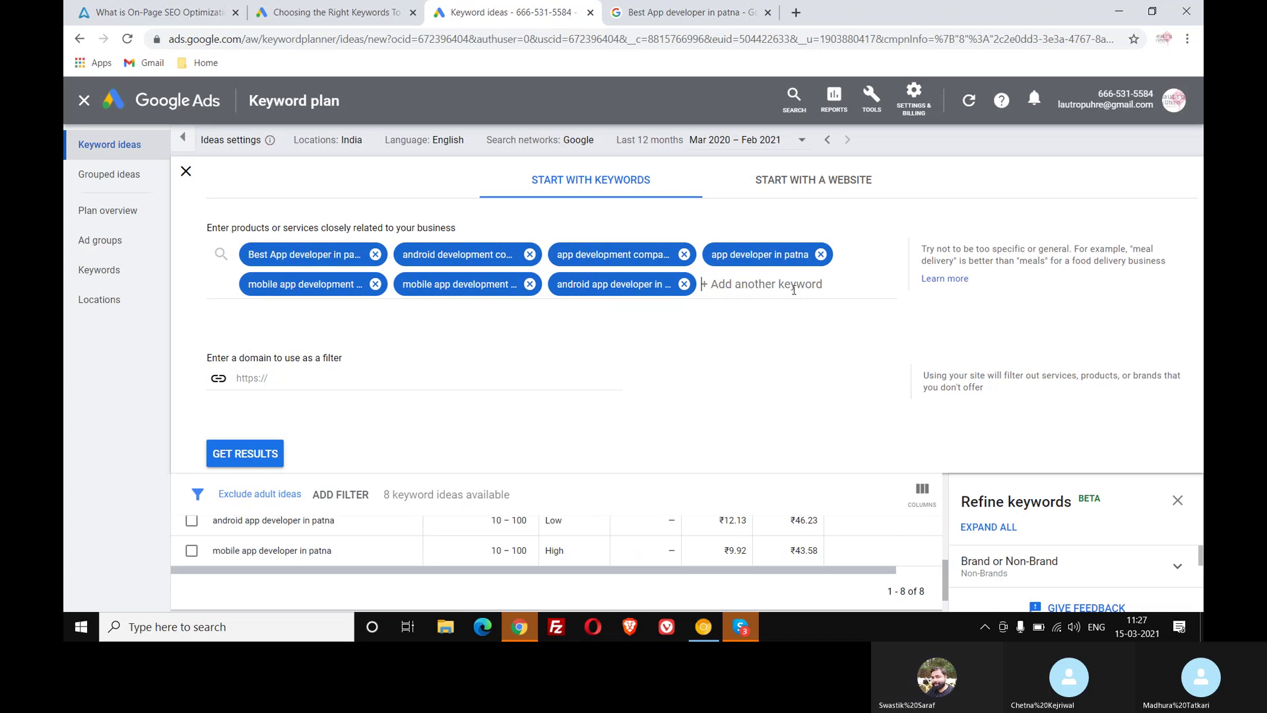
{"action": "key", "text": "ctrl+v"}
{"action": "key", "text": "Return"}
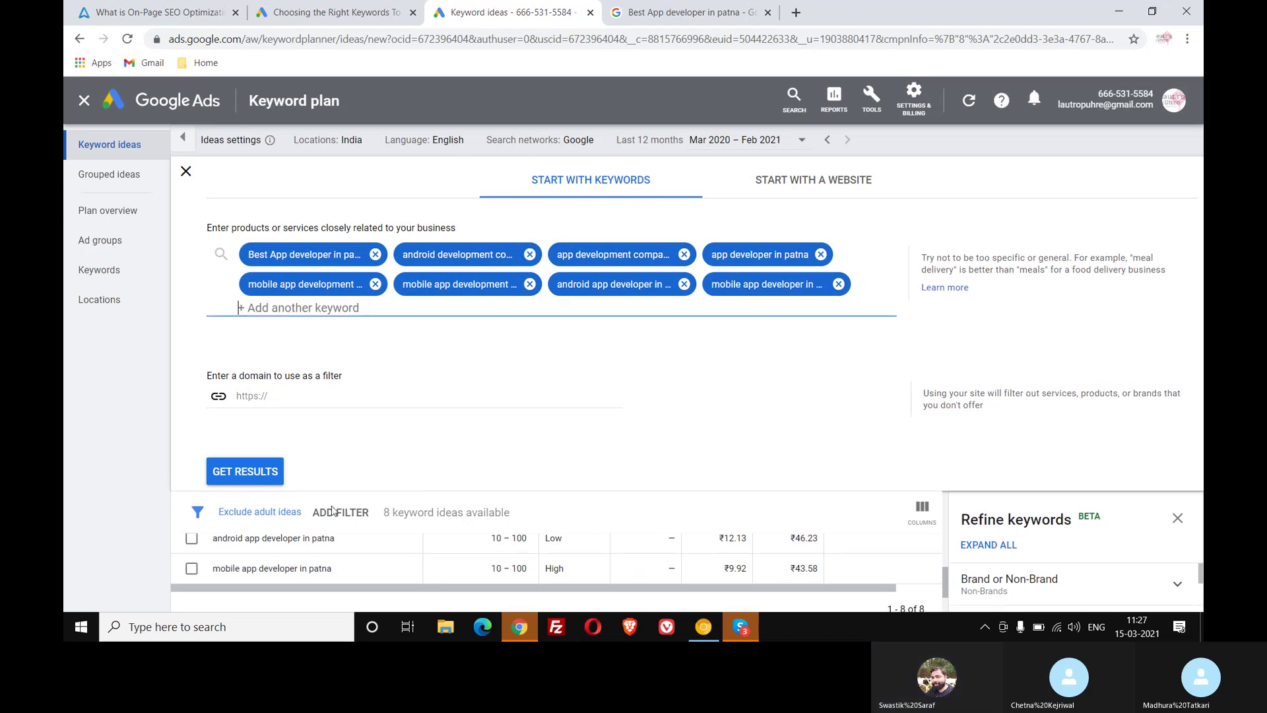
{"action": "left_click", "coordinate": [229, 480]}
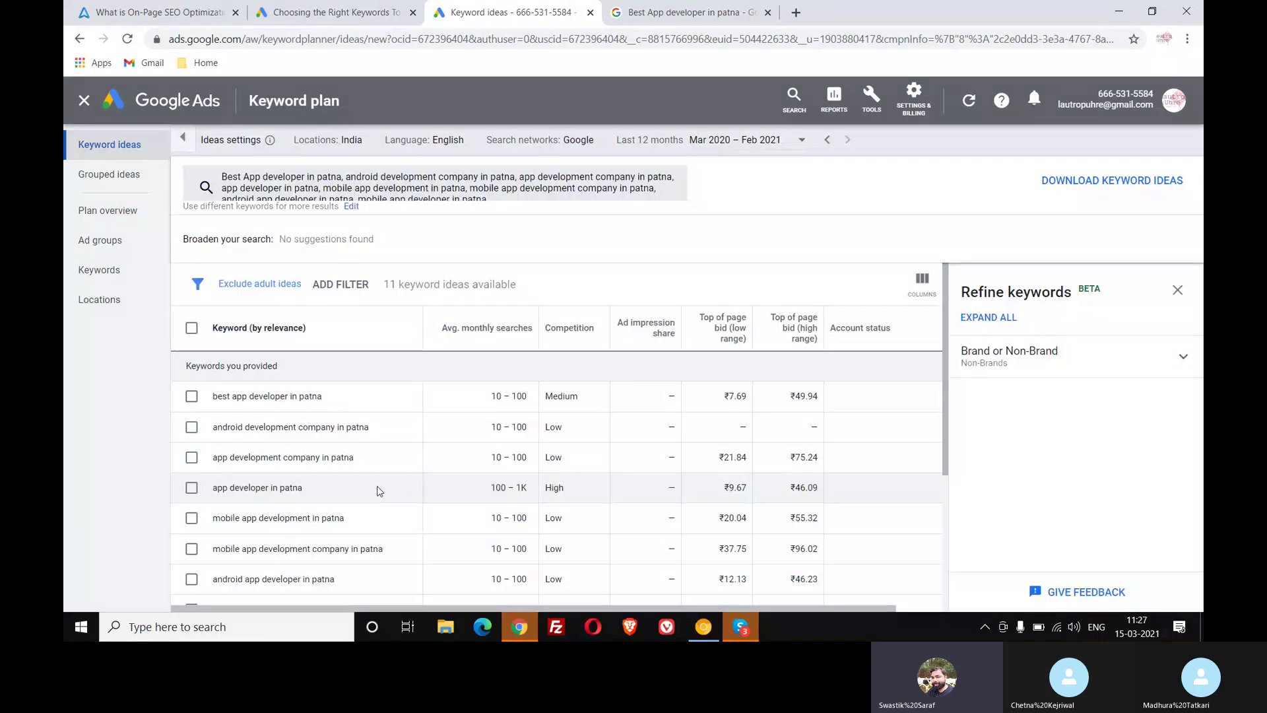
Step: Review the updated keyword ideas and check which search network options are available
{"action": "scroll", "coordinate": [377, 490], "scroll_direction": "down", "scroll_amount": 3}
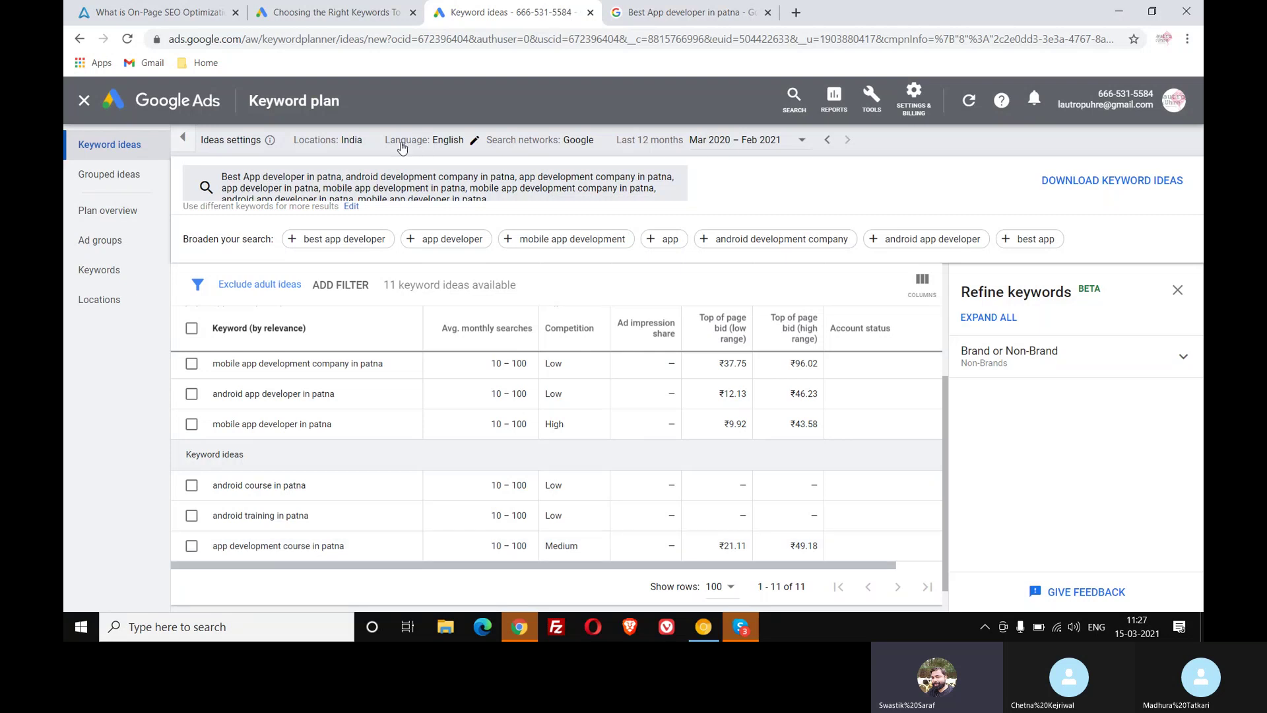
{"action": "left_click", "coordinate": [587, 141]}
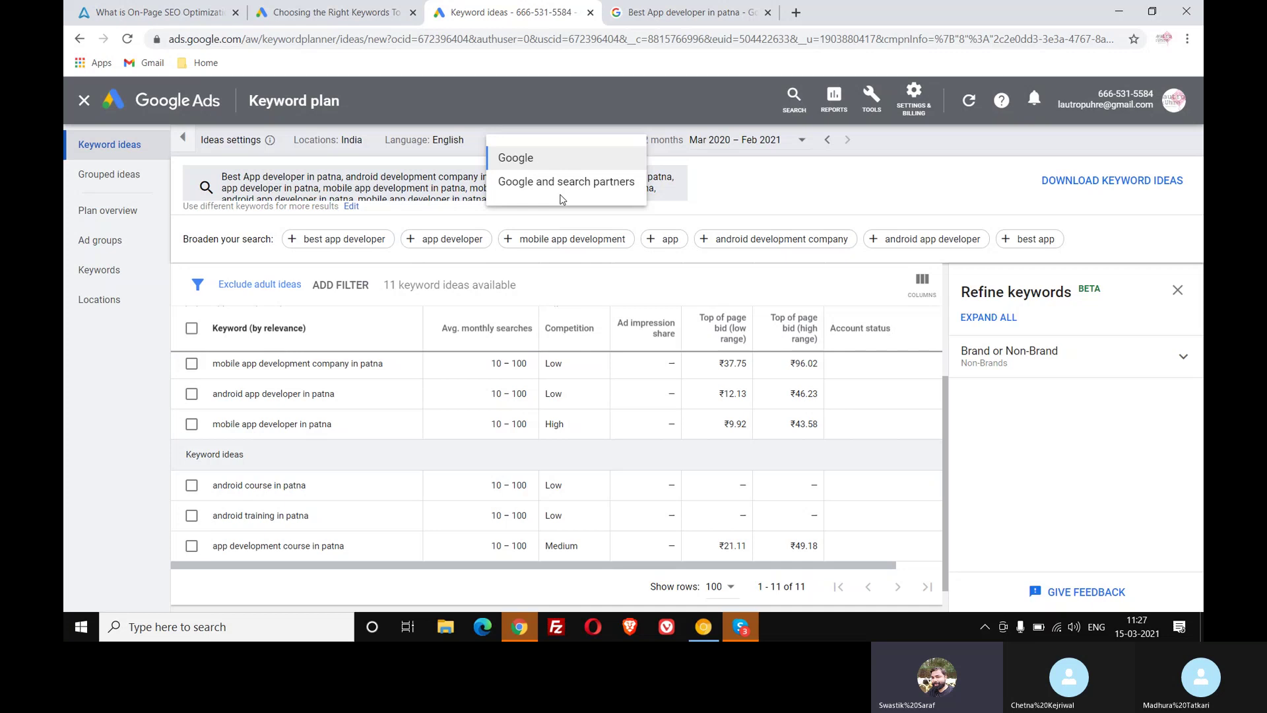
{"action": "left_click", "coordinate": [328, 148]}
Step: Replace the targeted location India with the city Patna, Bihar, India and save the location setting
{"action": "left_click", "coordinate": [352, 145]}
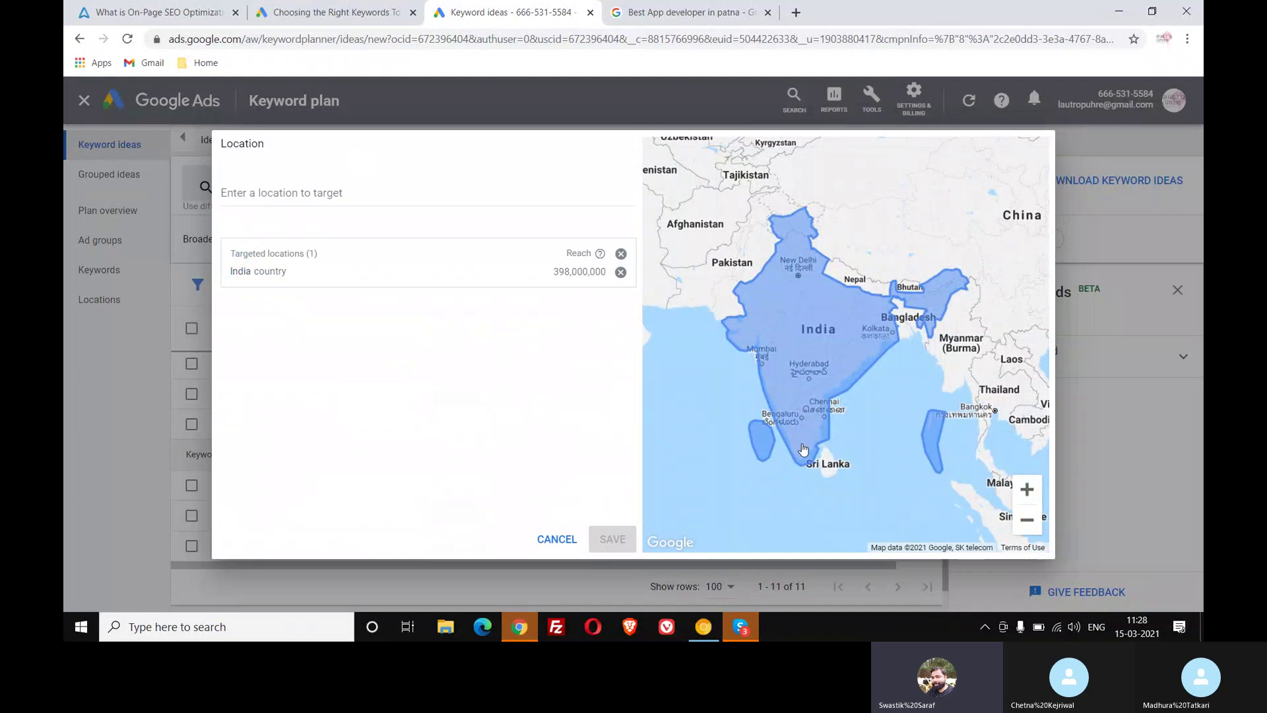
{"action": "left_click", "coordinate": [742, 630]}
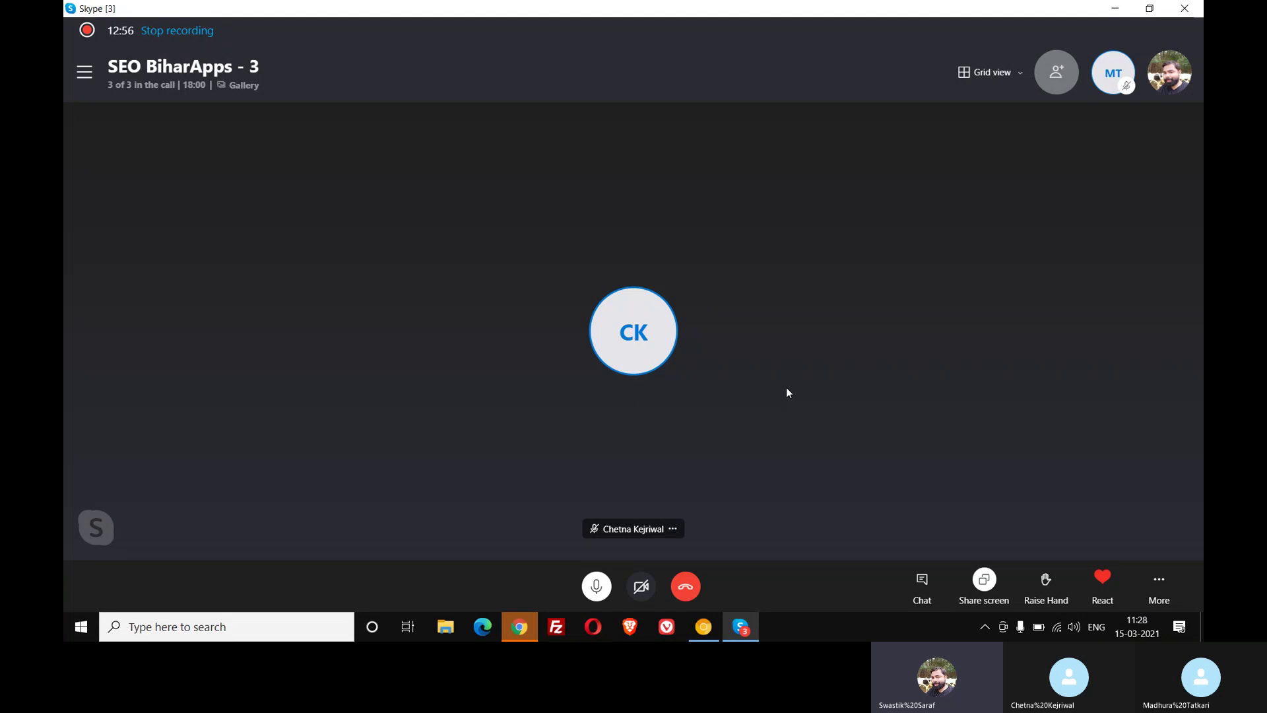
{"action": "left_click", "coordinate": [1109, 7]}
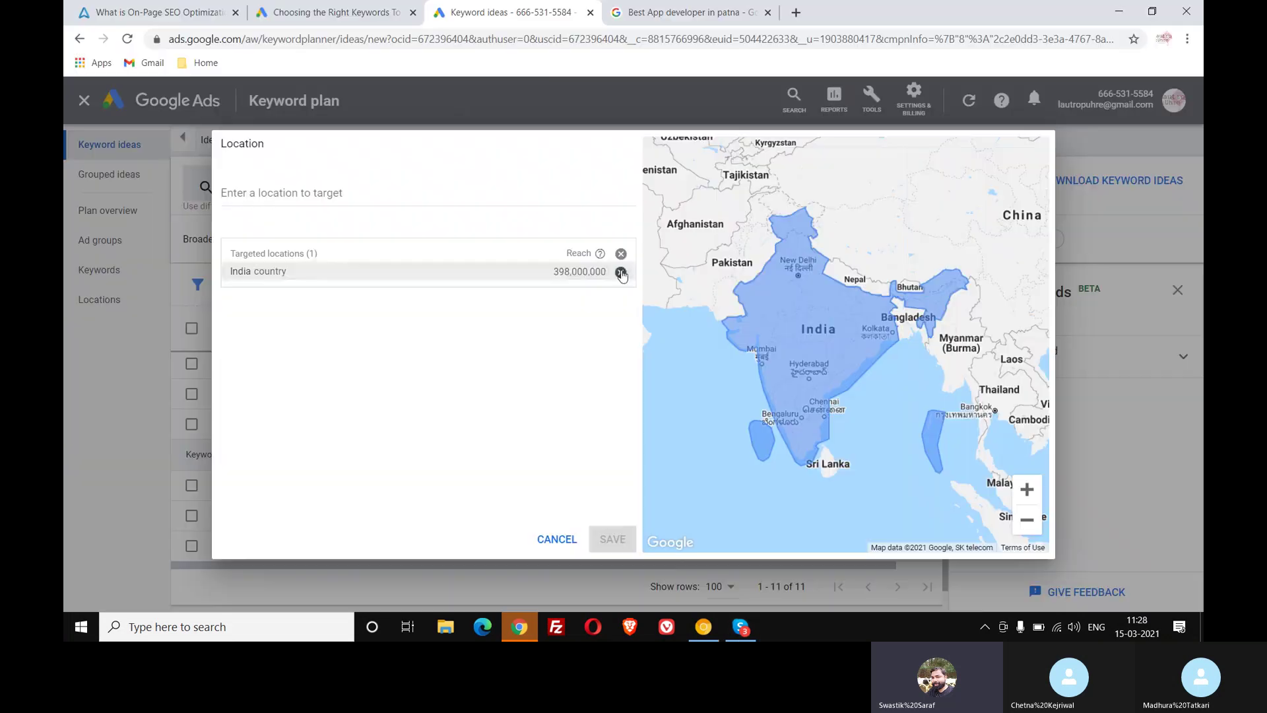
{"action": "left_click", "coordinate": [619, 274]}
{"action": "left_click", "coordinate": [395, 192]}
{"action": "type", "text": "patna"}
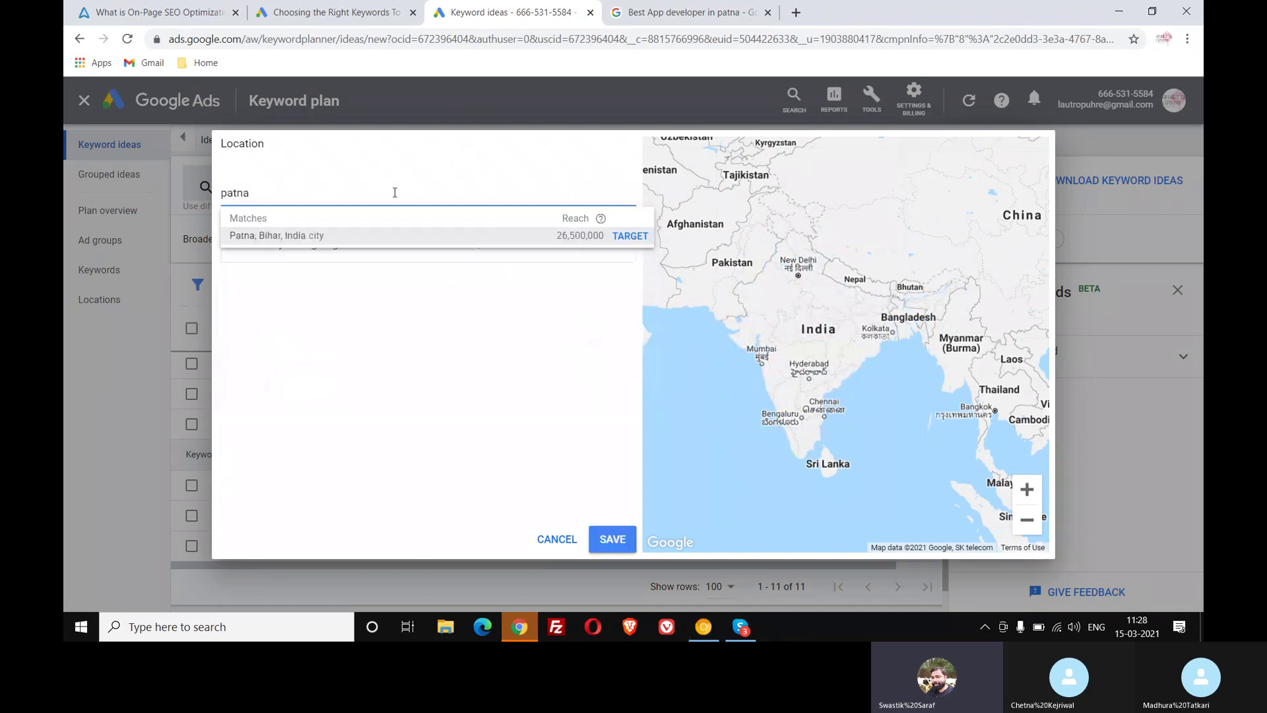
{"action": "left_click", "coordinate": [410, 231]}
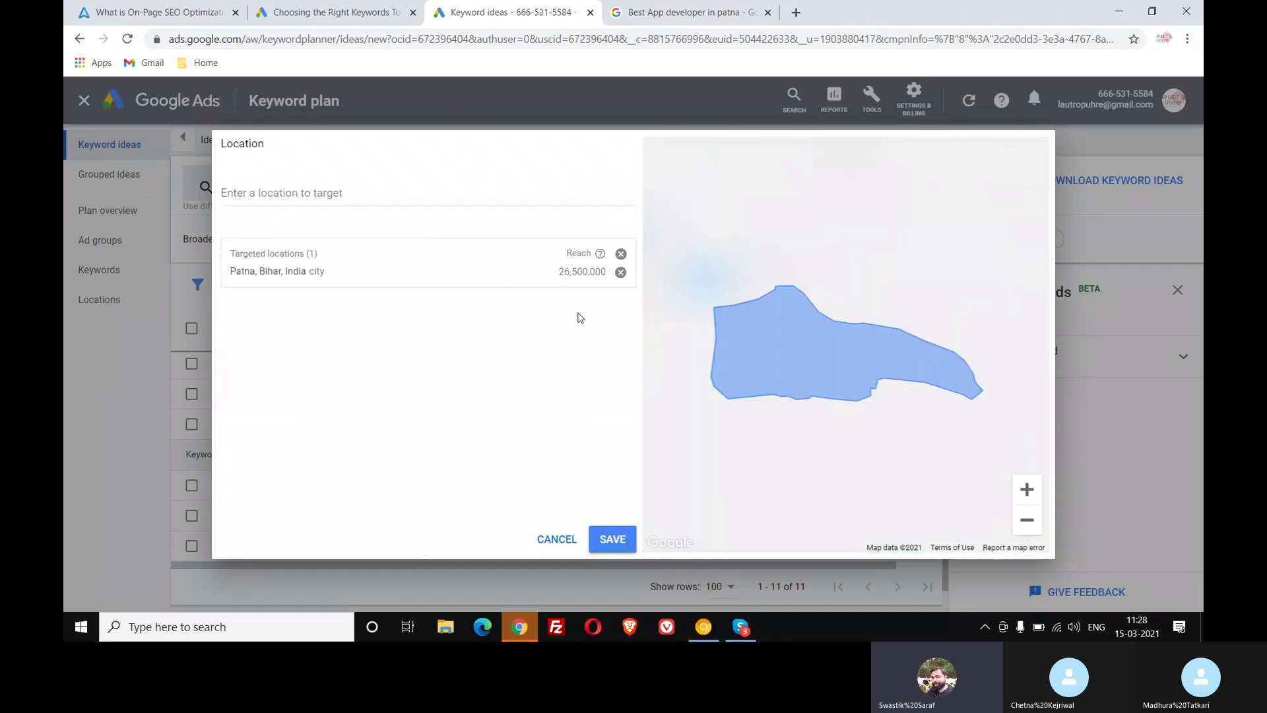
{"action": "left_click", "coordinate": [613, 540]}
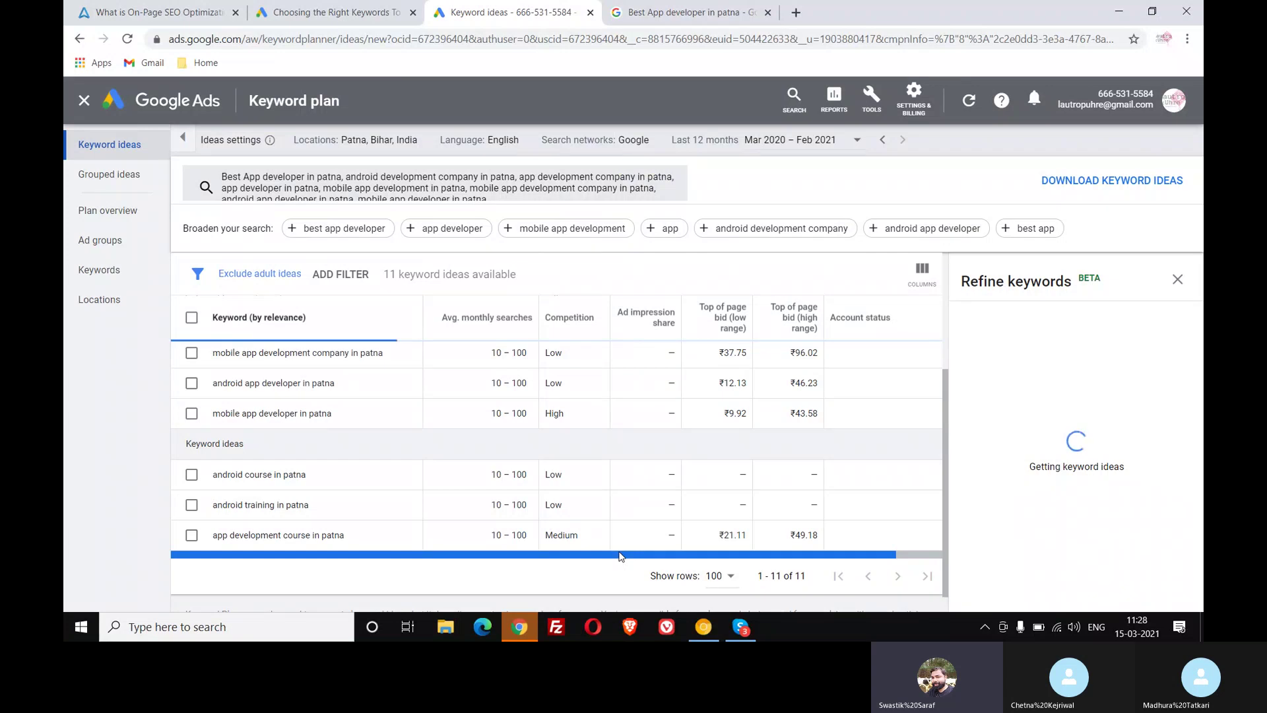
Step: Examine the monthly searches, competition and top-of-page bids of the keywords for the Patna location
{"action": "scroll", "coordinate": [519, 513], "scroll_direction": "down", "scroll_amount": 2}
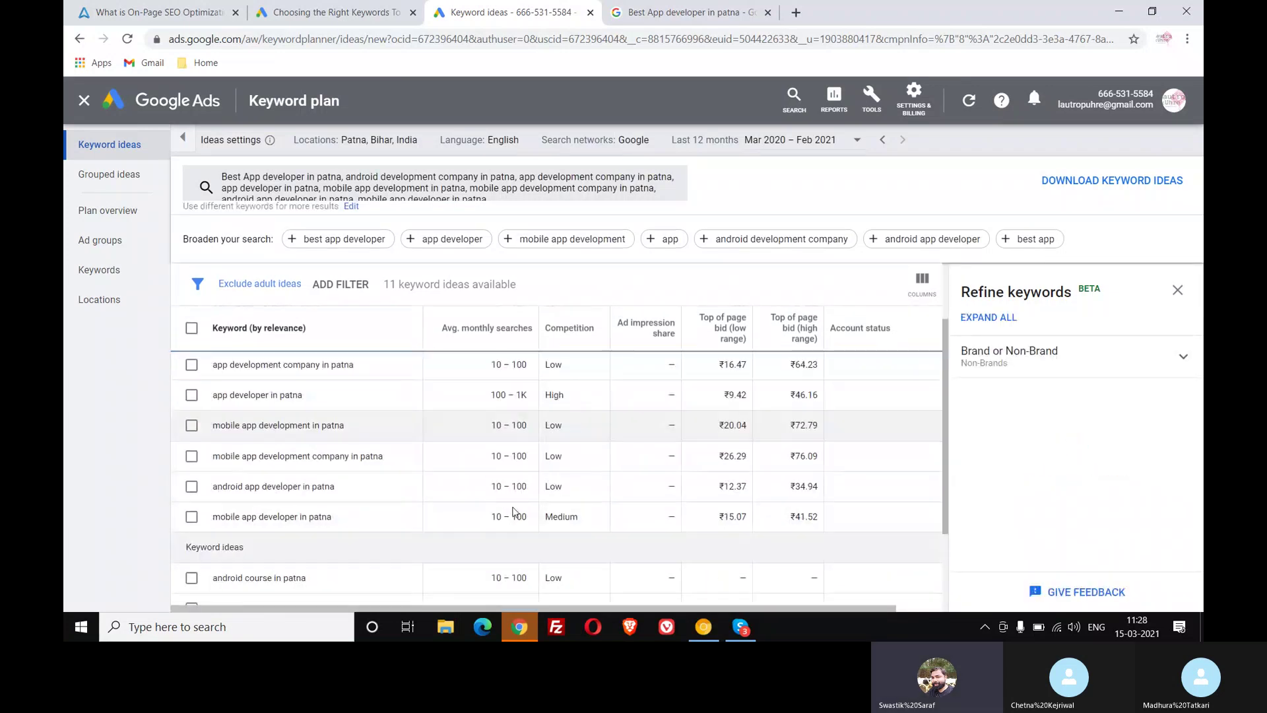
{"action": "scroll", "coordinate": [513, 512], "scroll_direction": "down", "scroll_amount": 3}
{"action": "scroll", "coordinate": [513, 462], "scroll_direction": "up", "scroll_amount": 6}
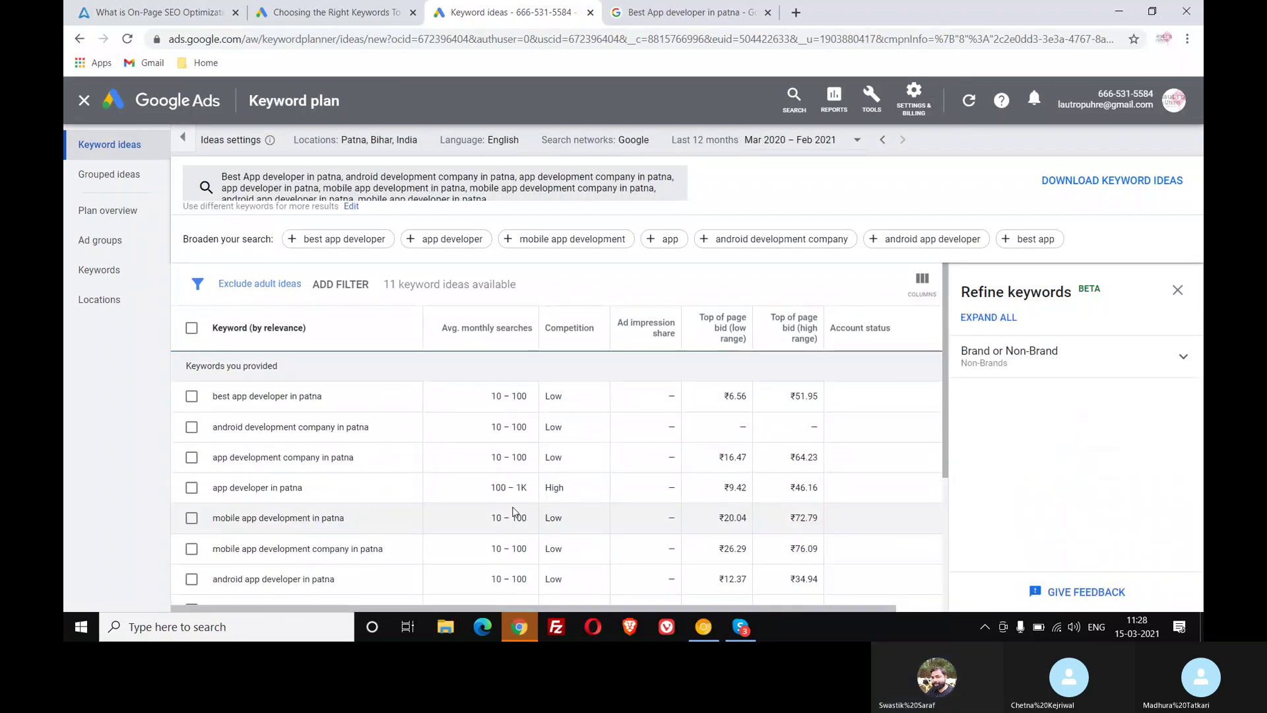
{"action": "scroll", "coordinate": [513, 423], "scroll_direction": "down", "scroll_amount": 2}
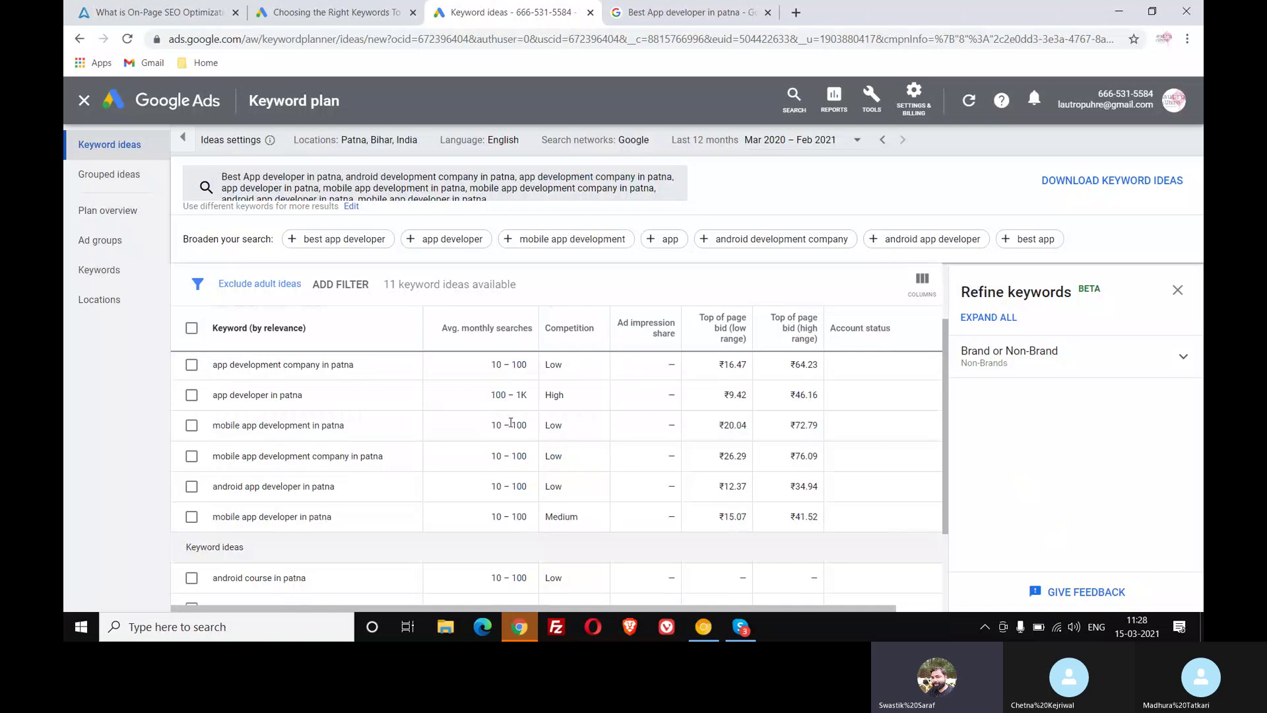
{"action": "scroll", "coordinate": [505, 449], "scroll_direction": "up", "scroll_amount": 2}
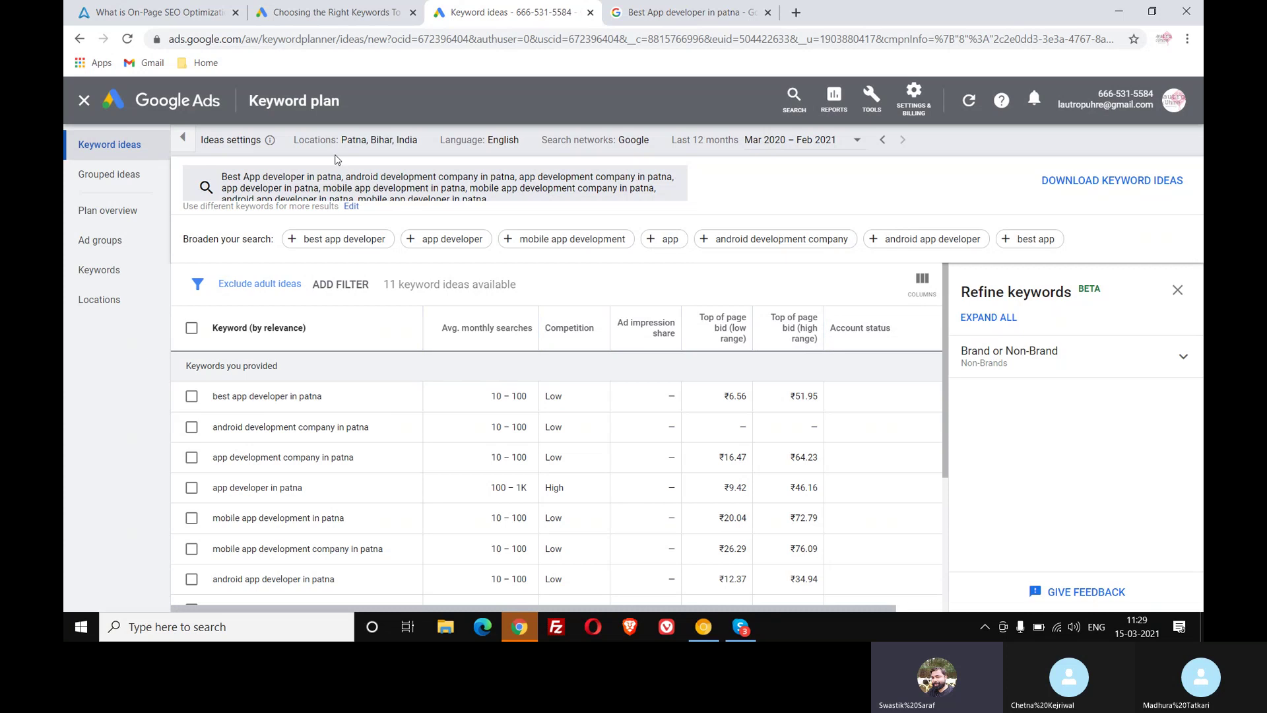
Step: Replace the search keywords with "mobile app development company" and get the keyword ideas for it
{"action": "left_click", "coordinate": [501, 182]}
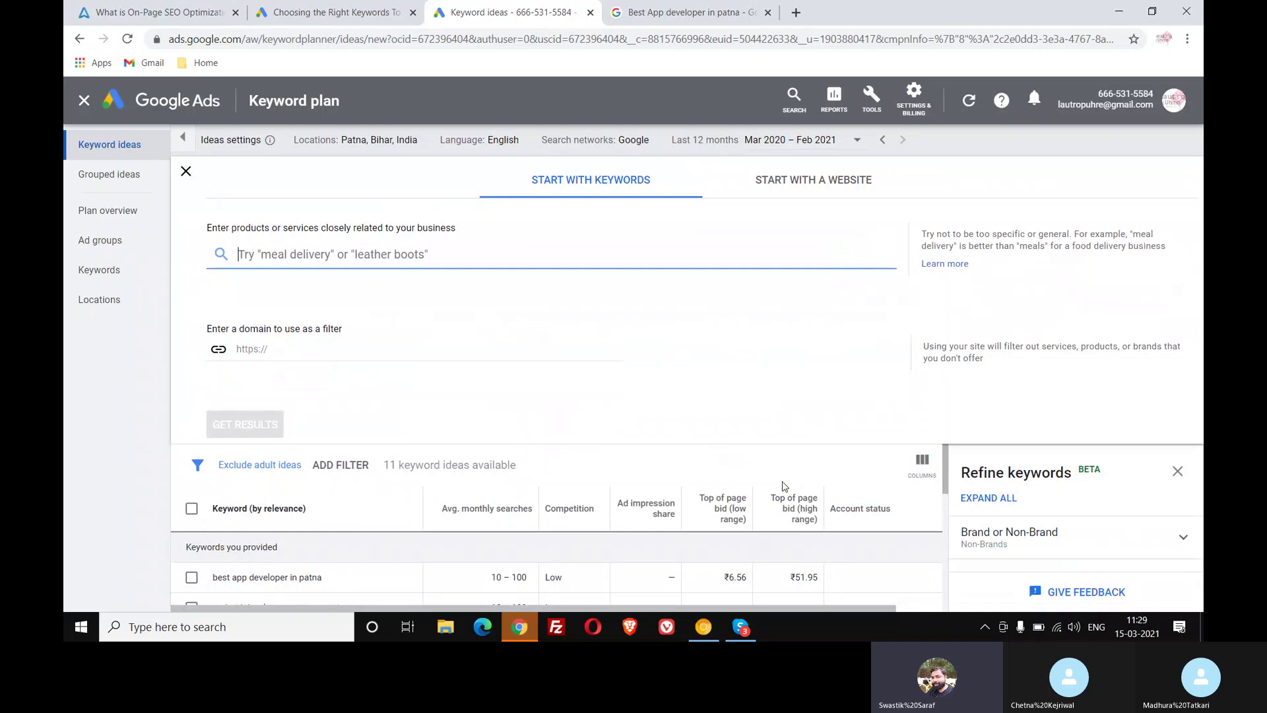
{"action": "type", "text": "mobile a"}
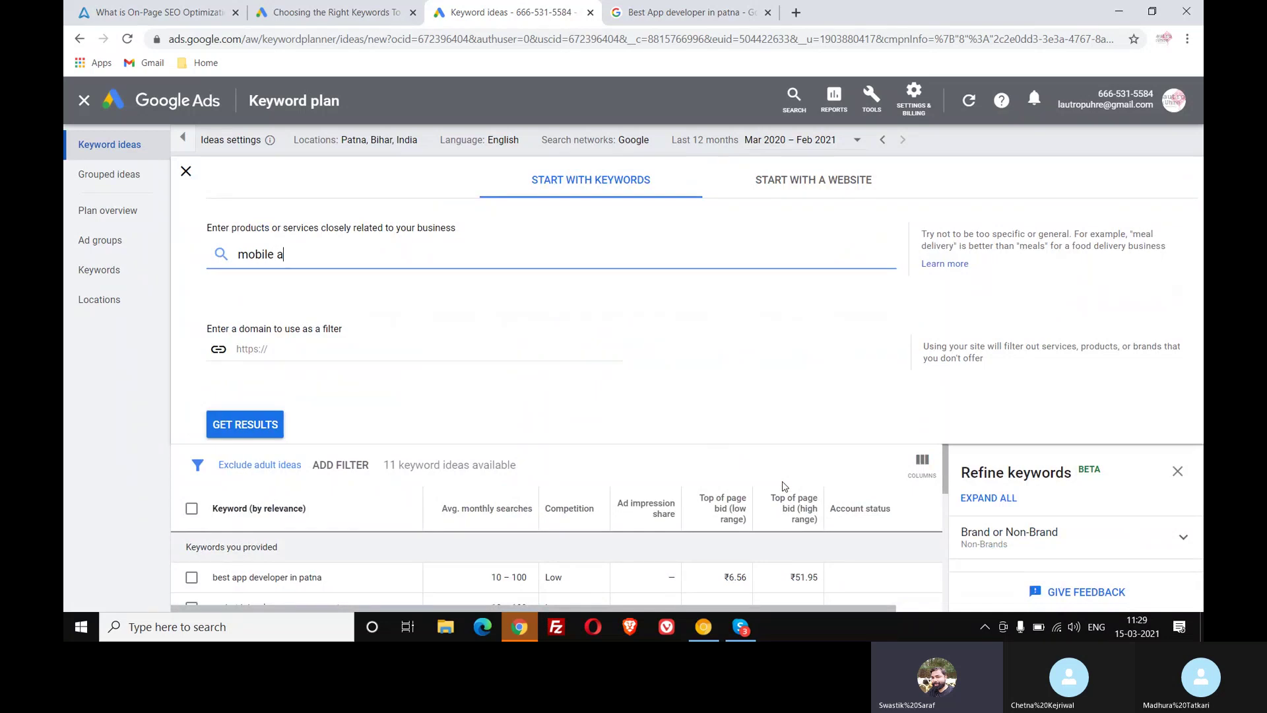
{"action": "type", "text": "pp development company"}
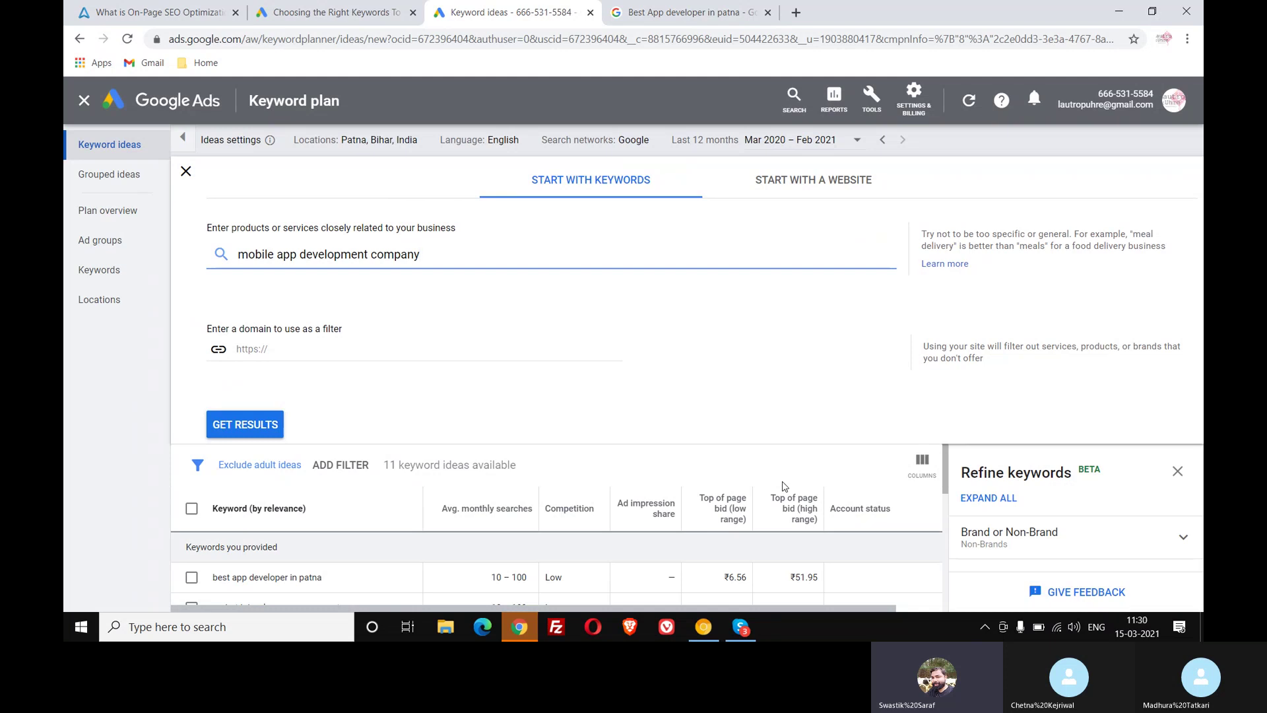
{"action": "key", "text": "Return"}
{"action": "key", "text": "Return"}
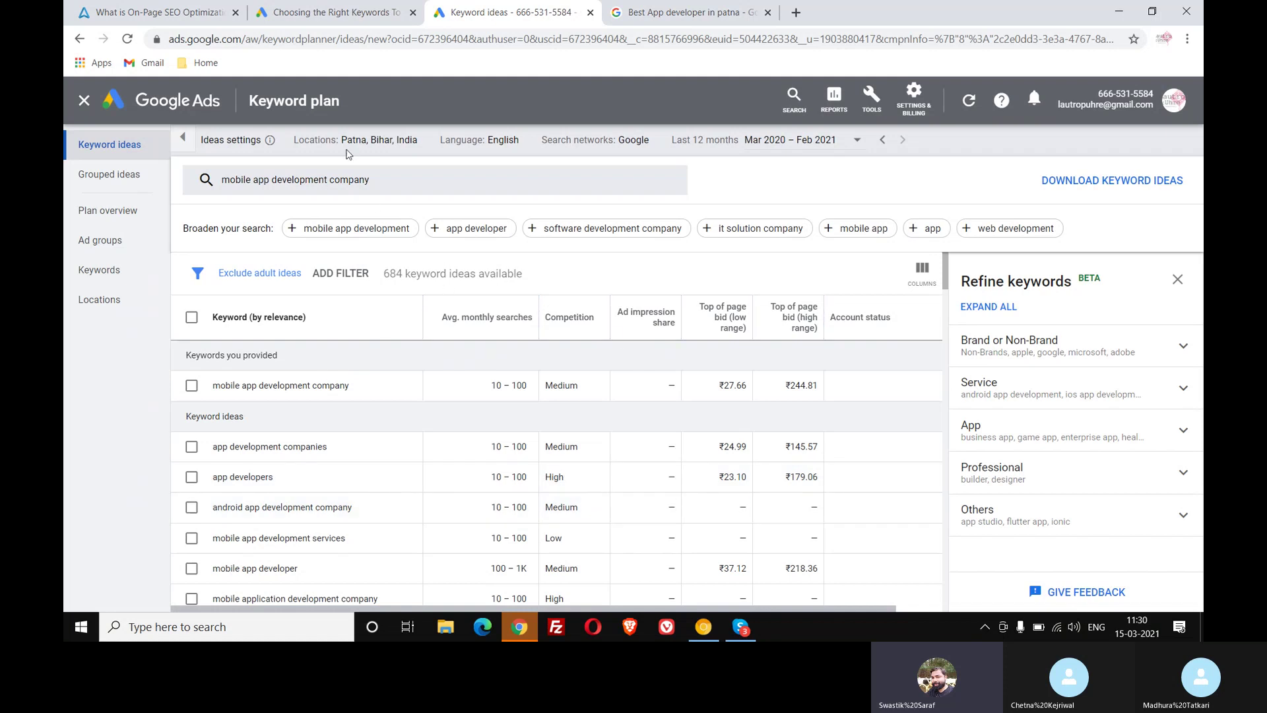
Step: Sort the keyword ideas by average monthly searches in descending order and review the keyword variations and their competition
{"action": "left_click", "coordinate": [478, 315]}
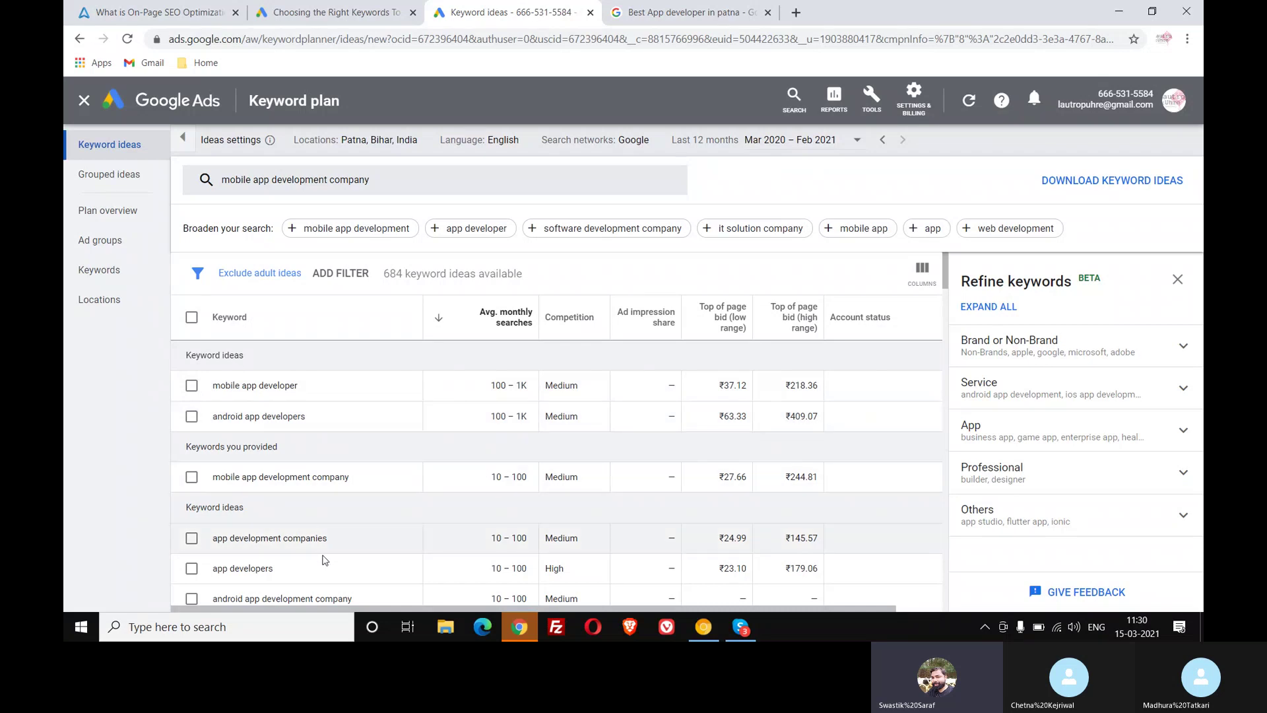
{"action": "scroll", "coordinate": [324, 555], "scroll_direction": "down", "scroll_amount": 1}
{"action": "scroll", "coordinate": [288, 492], "scroll_direction": "down", "scroll_amount": 1}
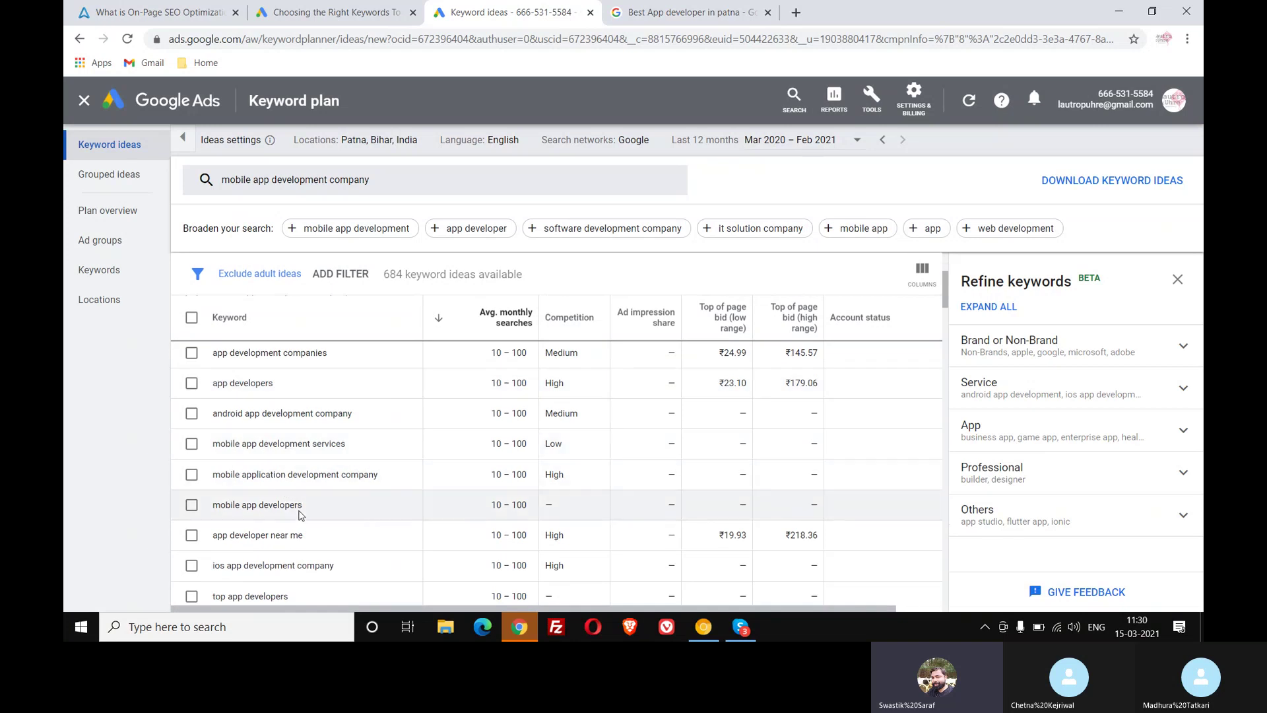
{"action": "scroll", "coordinate": [301, 518], "scroll_direction": "down", "scroll_amount": 1}
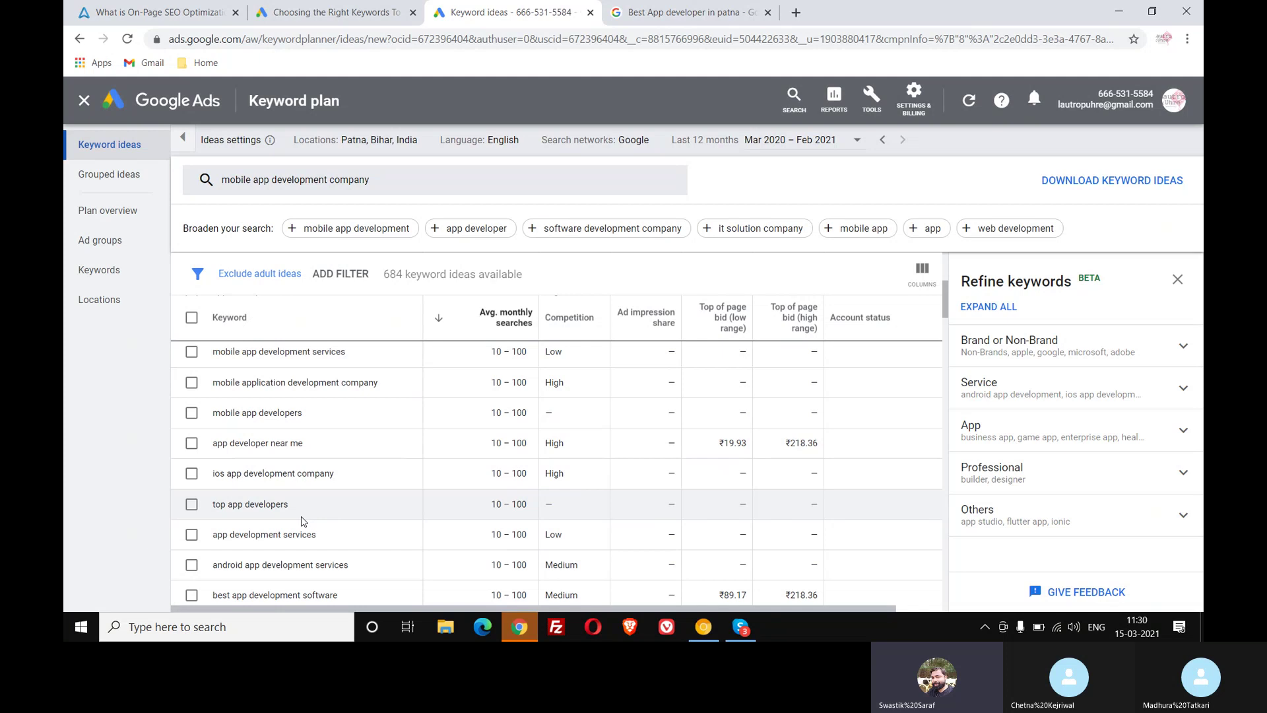
{"action": "scroll", "coordinate": [304, 522], "scroll_direction": "down", "scroll_amount": 1}
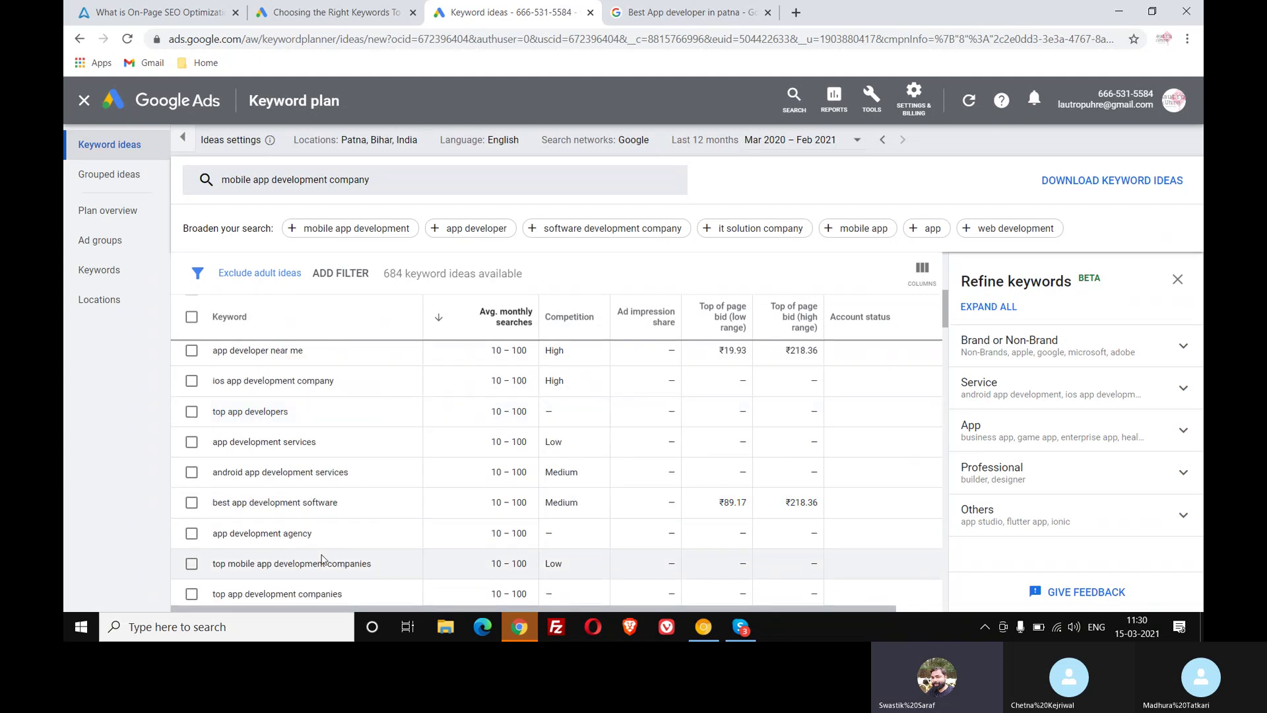
{"action": "scroll", "coordinate": [353, 512], "scroll_direction": "down", "scroll_amount": 3}
{"action": "scroll", "coordinate": [360, 518], "scroll_direction": "down", "scroll_amount": 3}
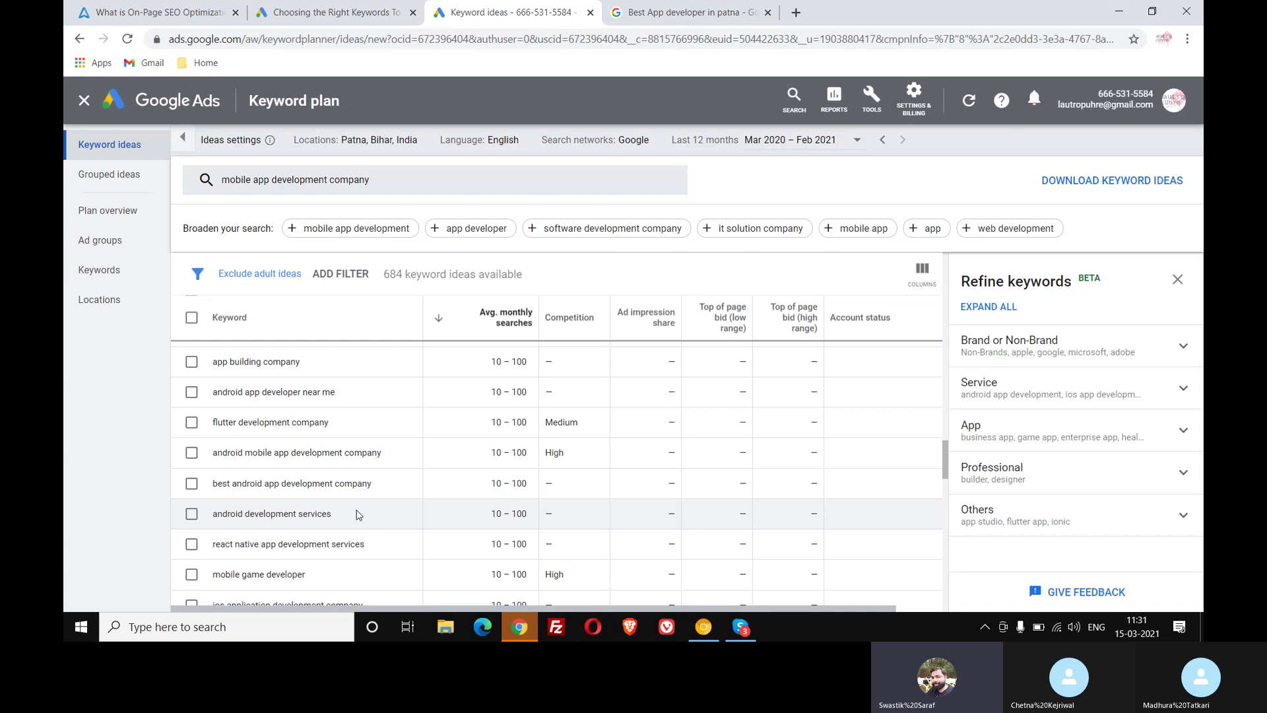
Step: Switch to the Skype call window
{"action": "left_click", "coordinate": [740, 627]}
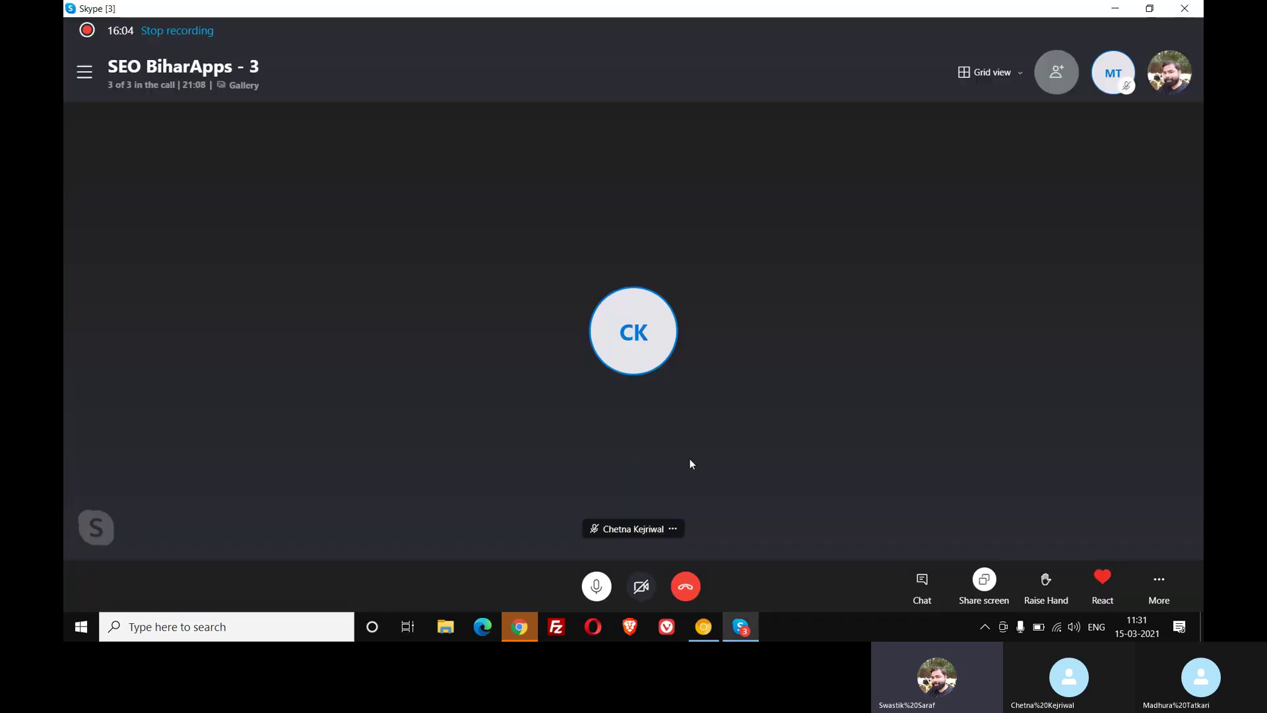